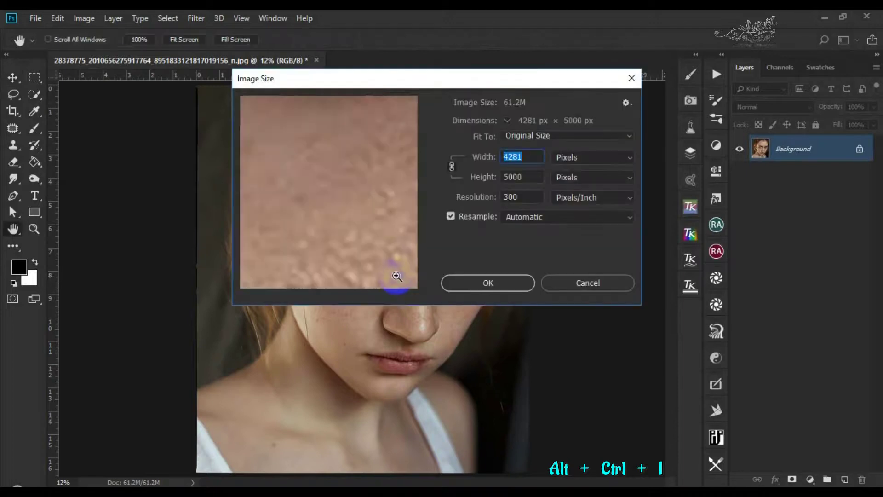
Step: Check the portrait's pixel dimensions and resolution in Image Size and close the dialog without changing them
click(536, 197)
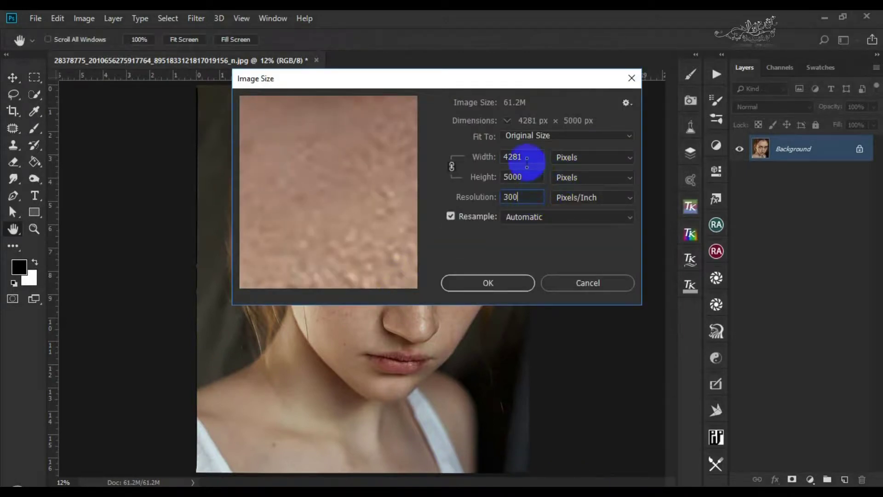
click(471, 201)
click(474, 179)
click(466, 282)
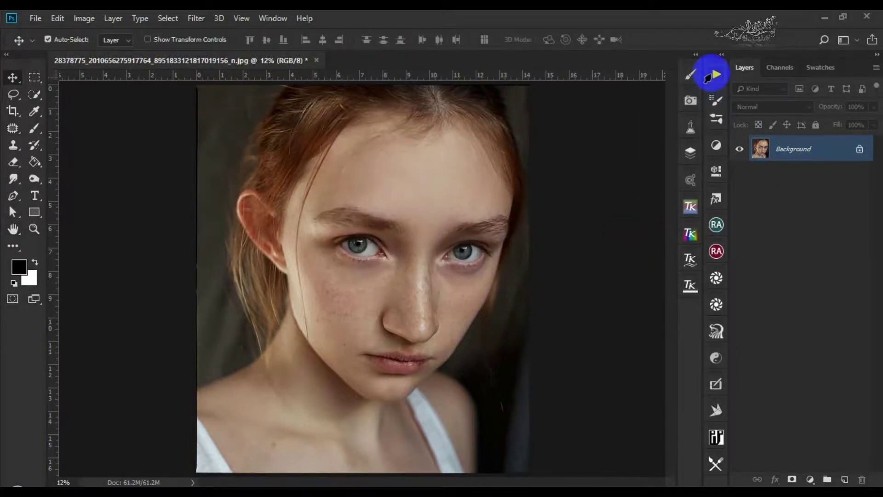
Step: Create a new action set named "Retouch Lwan"
click(716, 75)
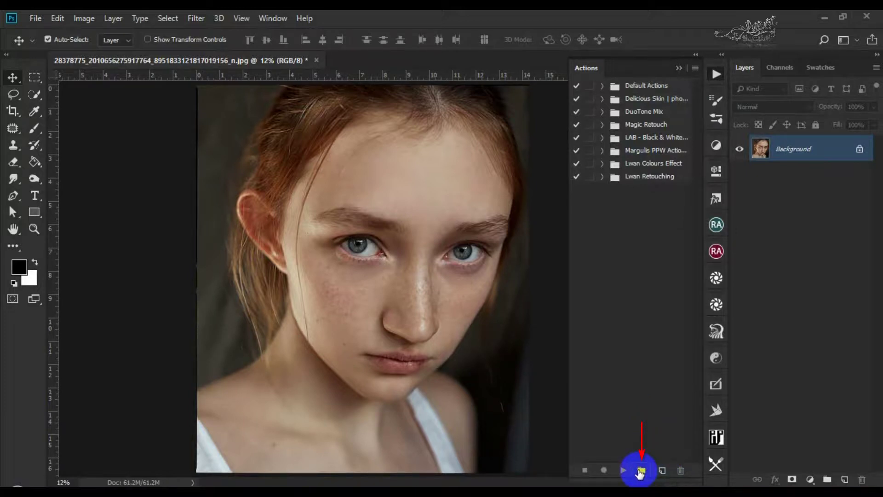
click(640, 470)
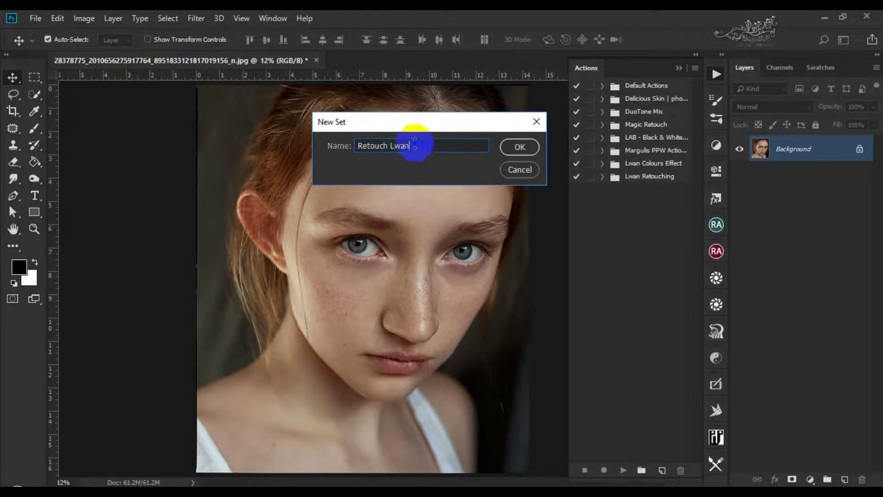
click(518, 147)
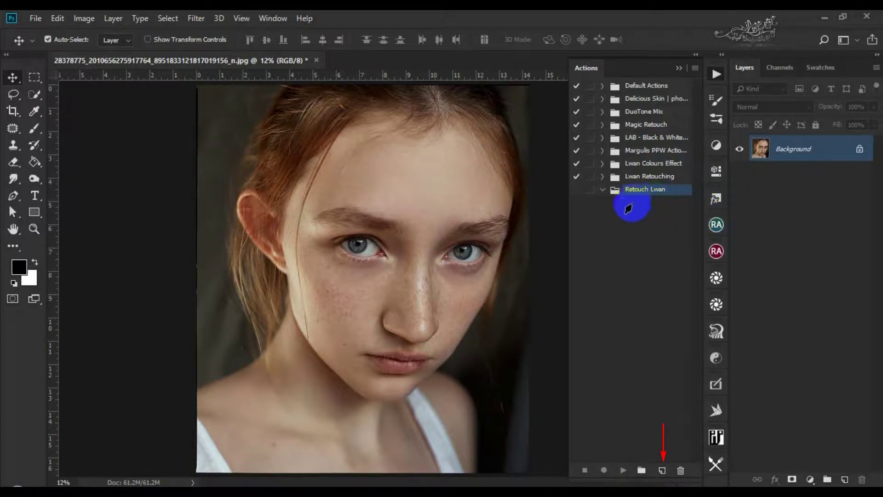
Step: Create an action named "Retouch Lwan" in the Retouch Lwan set and start recording it
click(661, 470)
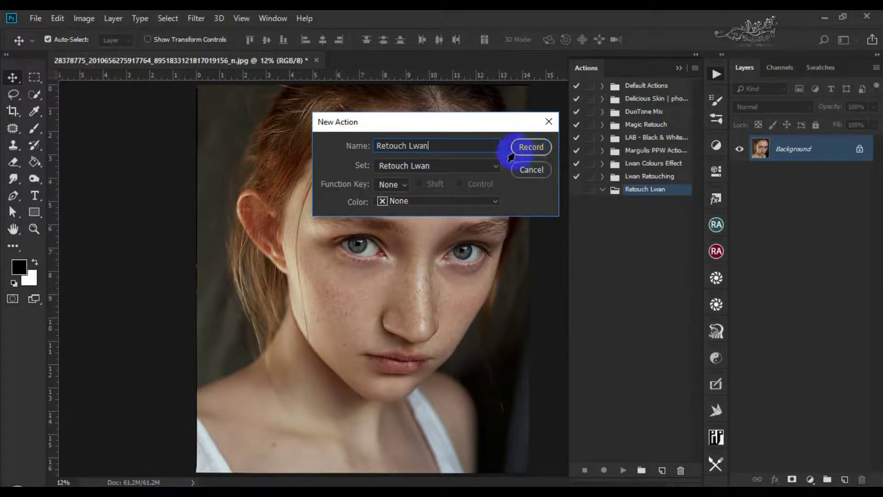
click(524, 152)
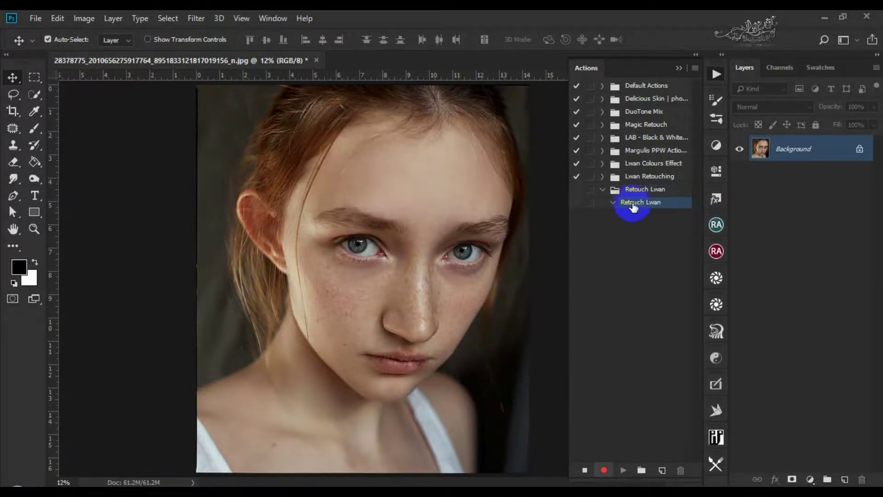
click(715, 75)
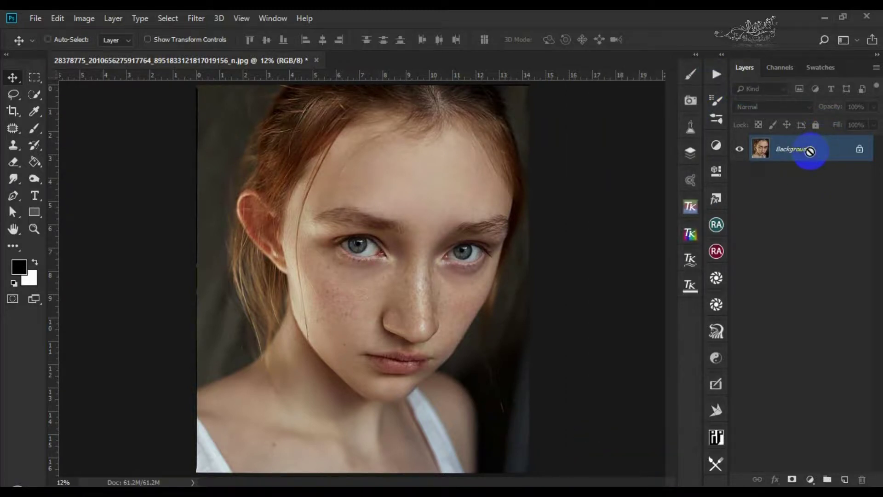
Step: Duplicate the Background layer twice and hide the original Background
key(ctrl+j)
key(ctrl+j)
click(739, 201)
Step: Rename the lower duplicate layer "1" and the upper duplicate layer "2"
click(782, 176)
double_click(815, 177)
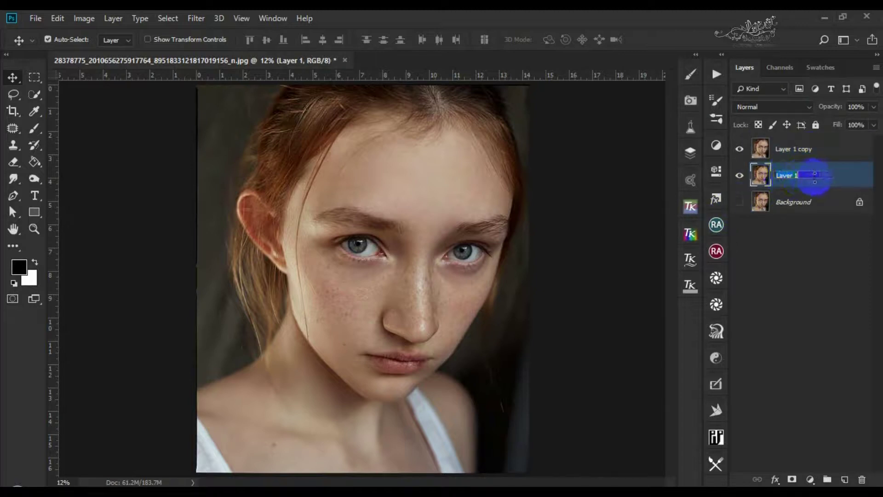
text(1)
click(800, 149)
double_click(800, 148)
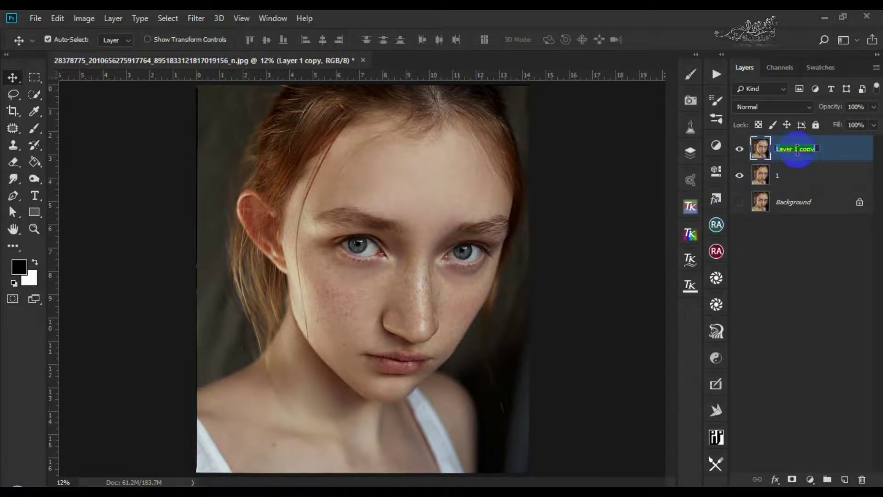
key(Return)
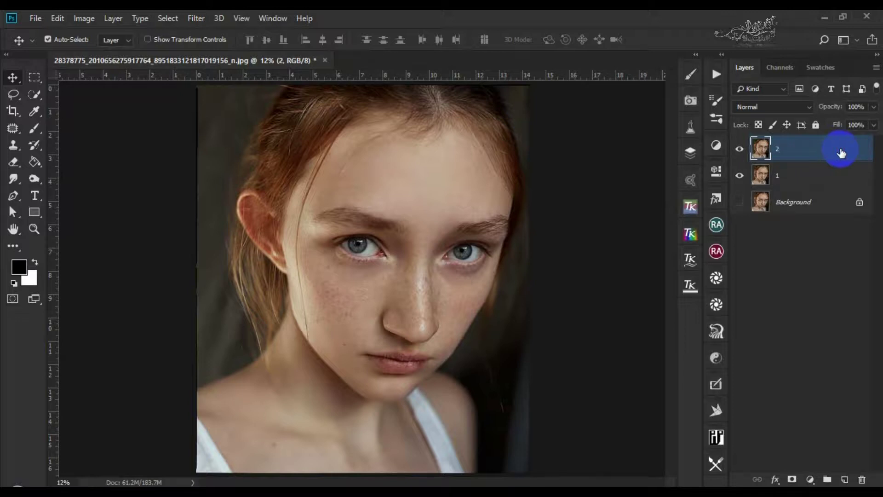
Step: Invert layer 2 and set its blend mode to Vivid Light
key(ctrl+i)
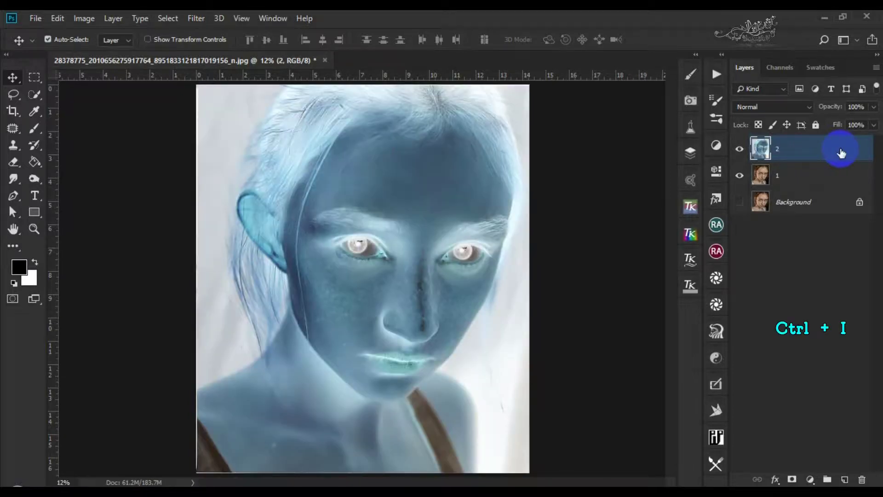
click(777, 107)
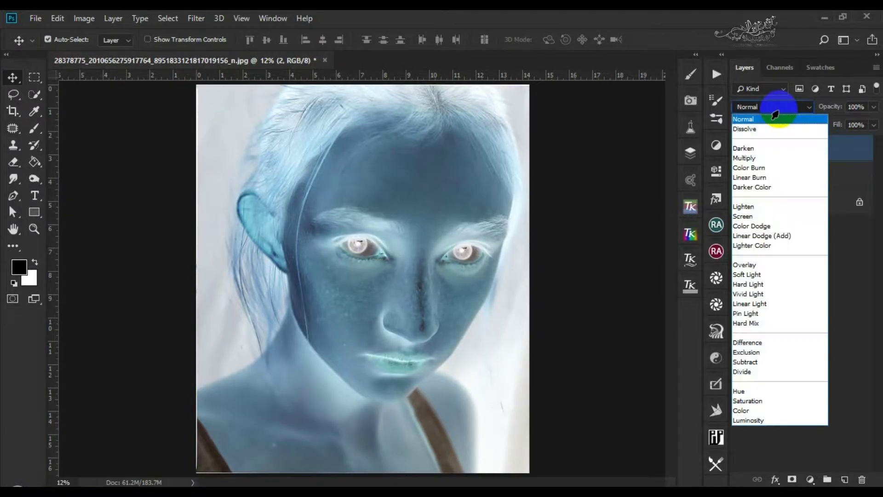
click(749, 294)
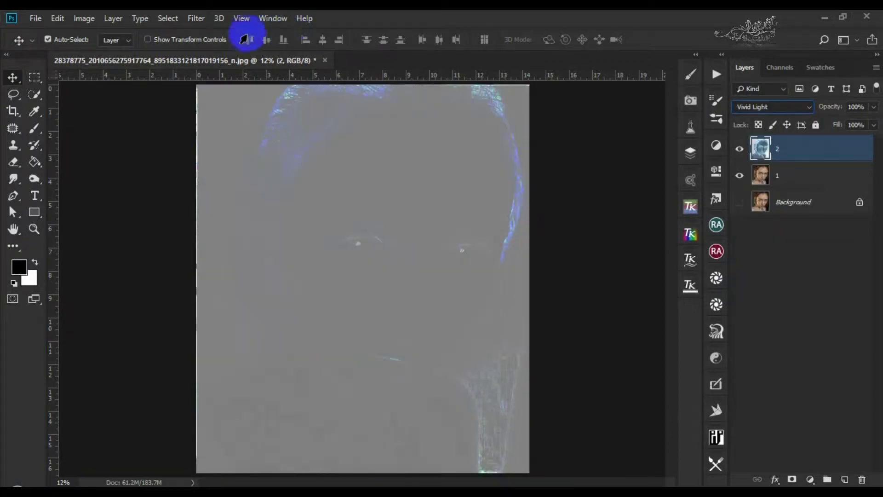
Step: Apply a High Pass filter with a radius of 24 pixels to layer 2
click(196, 18)
mouse_move(265, 279)
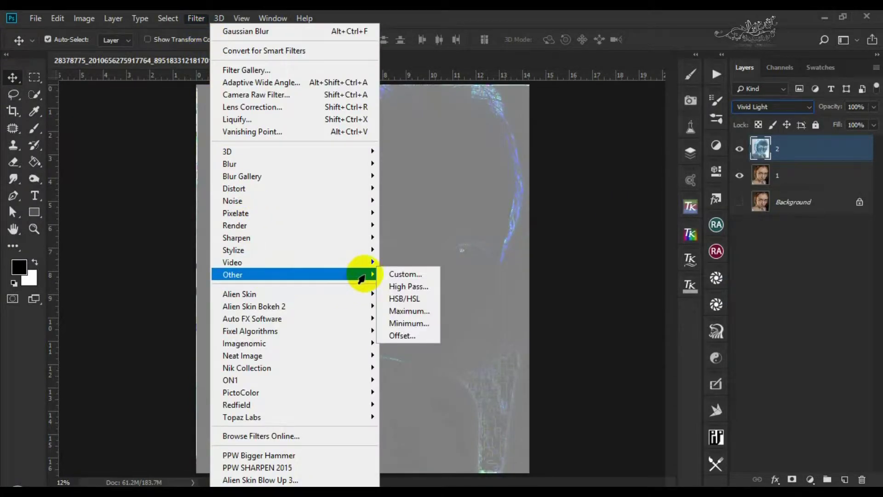
click(407, 288)
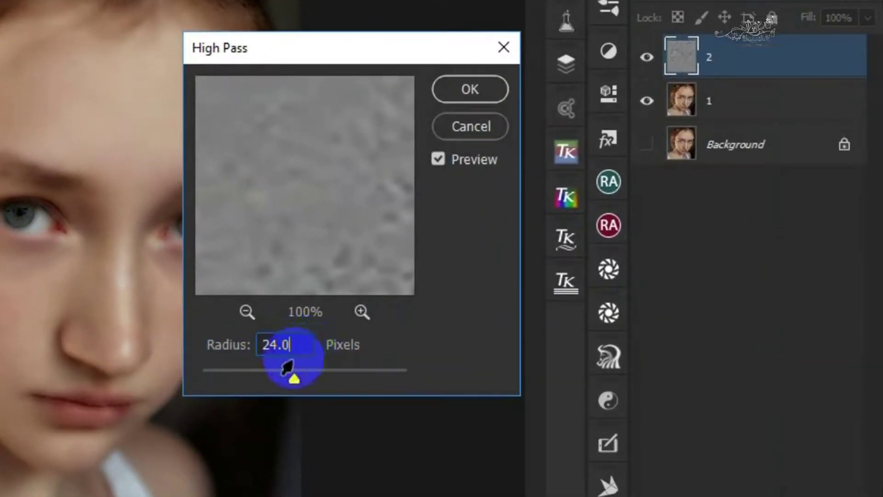
click(464, 89)
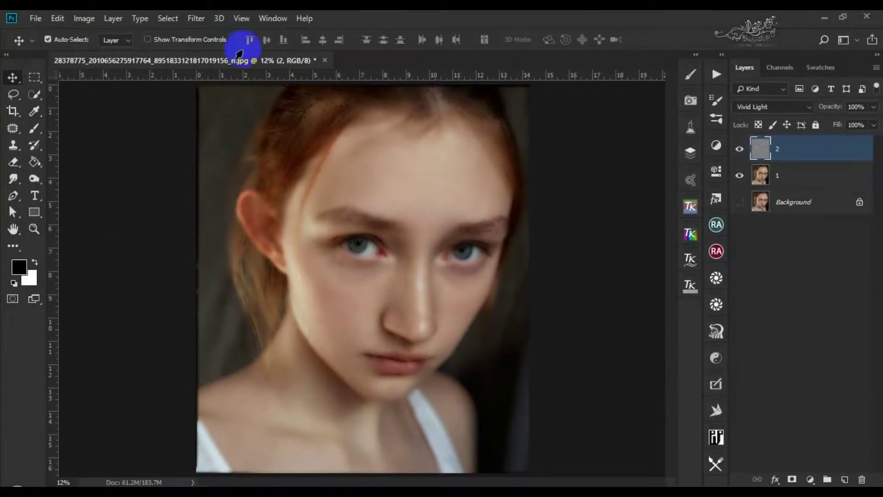
Step: Apply a Gaussian Blur to layer 2 with a reduced radius to bring back fine skin texture
click(190, 15)
mouse_move(270, 164)
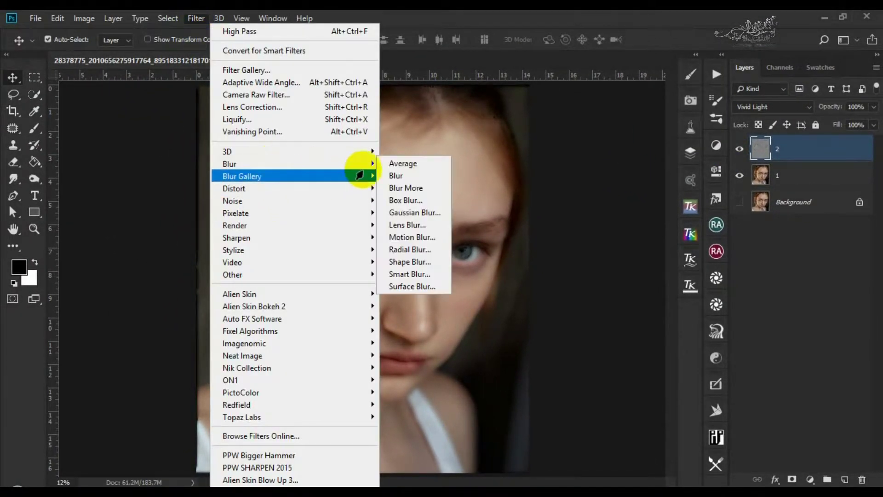
click(413, 213)
click(543, 354)
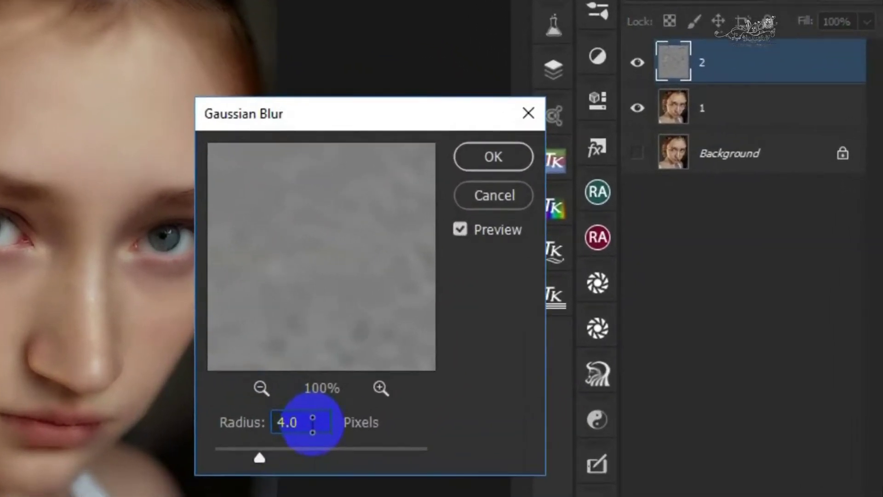
drag(313, 424, 210, 443)
click(523, 155)
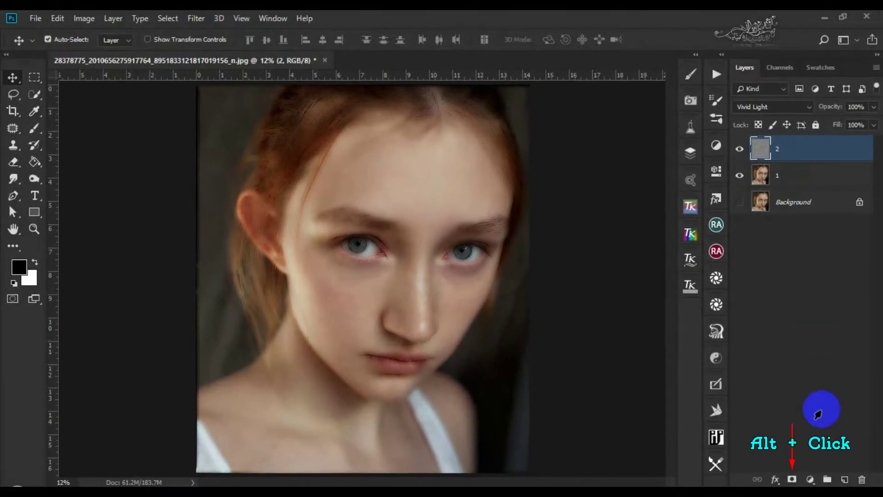
Step: Add a black layer mask to layer 2 and select the Brush tool with white as the foreground colour
alt+click(792, 479)
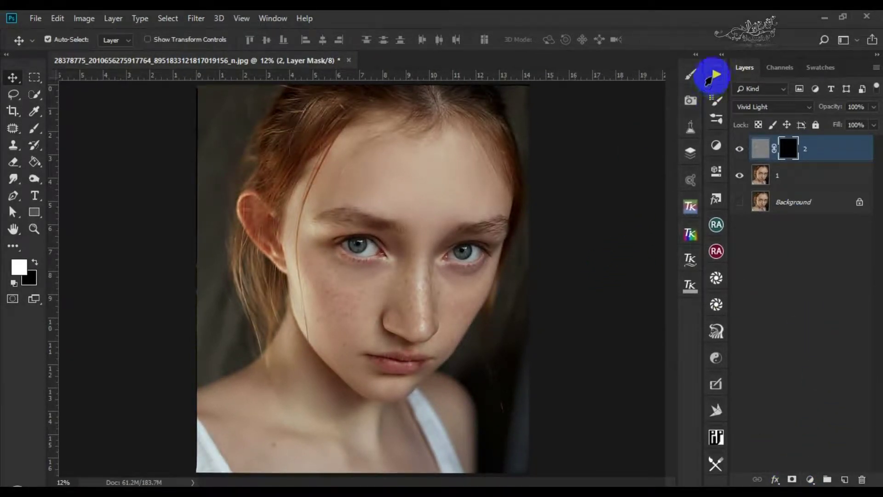
click(712, 75)
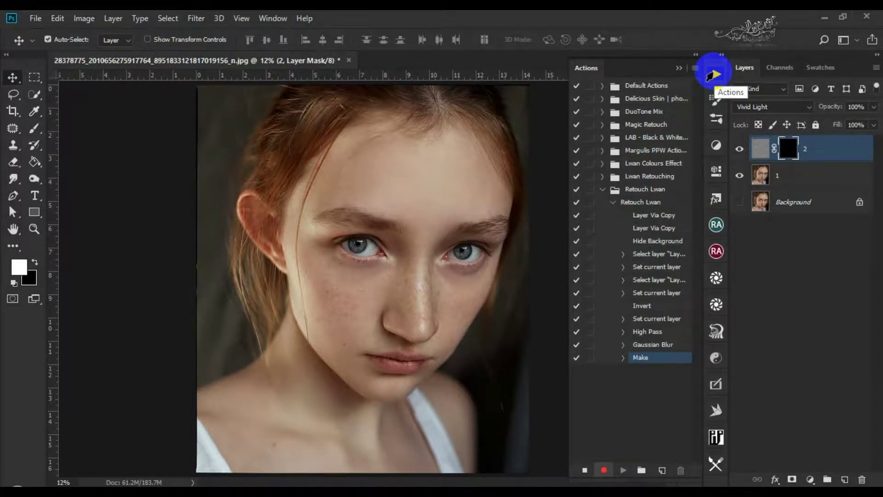
click(713, 75)
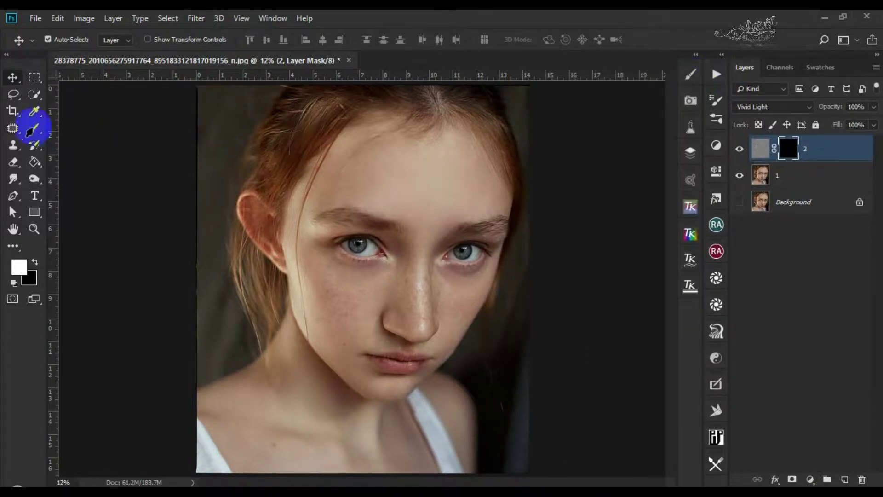
click(32, 130)
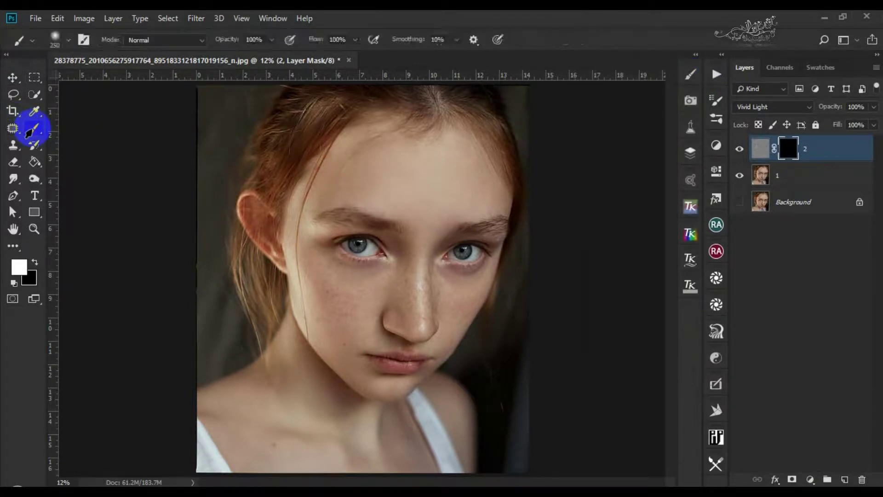
click(35, 263)
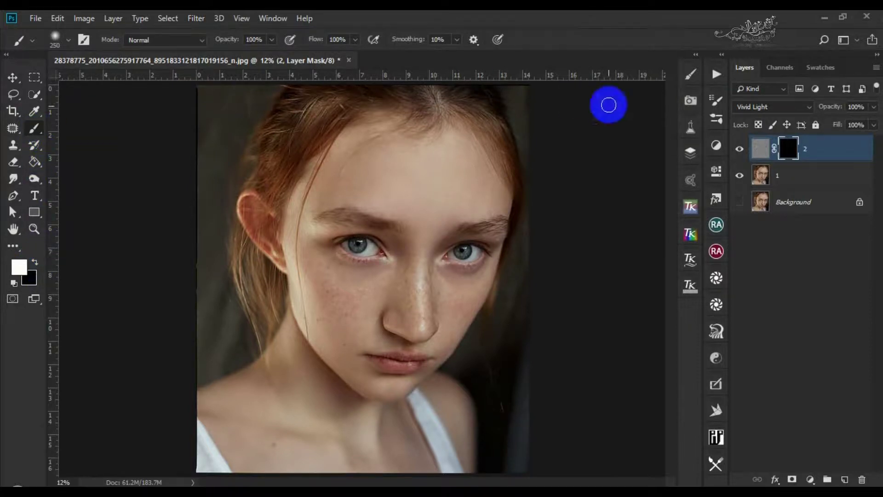
Step: Stop recording the Retouch Lwan action and collapse its set
click(710, 73)
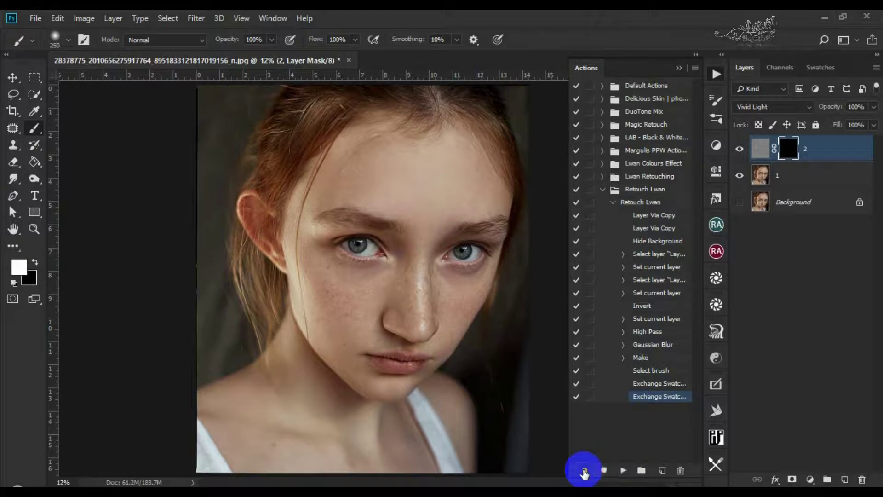
click(615, 203)
click(601, 190)
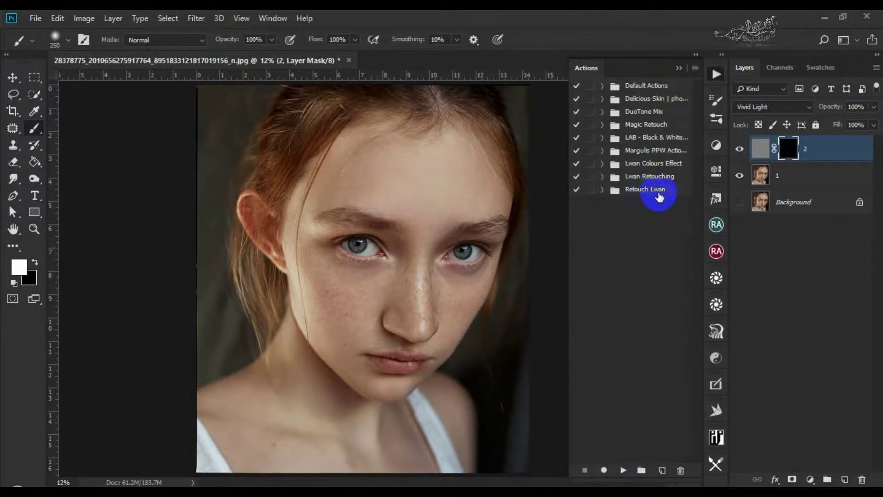
Step: Delete layers 1 and 2, and play the Retouch Lwan action on the Background
shift+click(802, 179)
drag(802, 179, 860, 480)
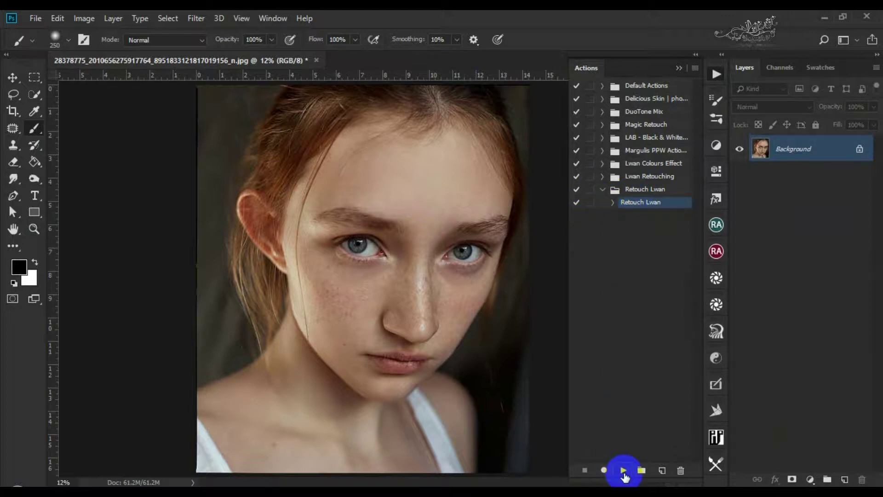
click(624, 471)
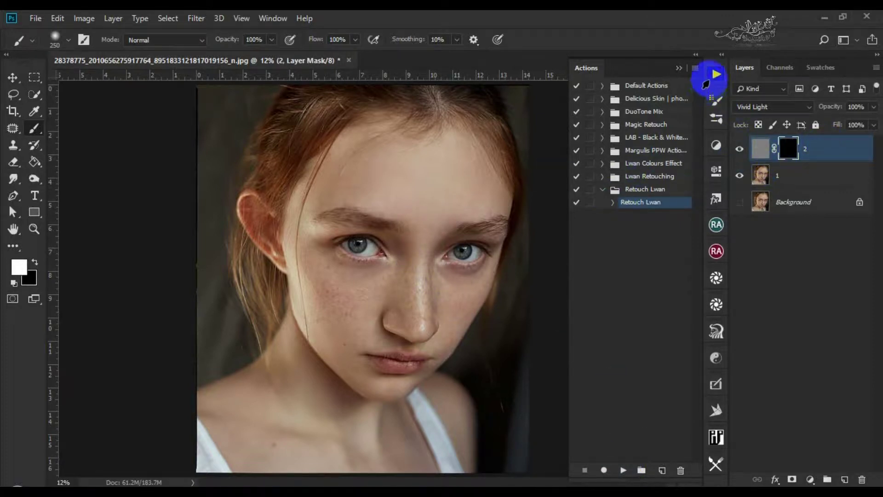
click(713, 78)
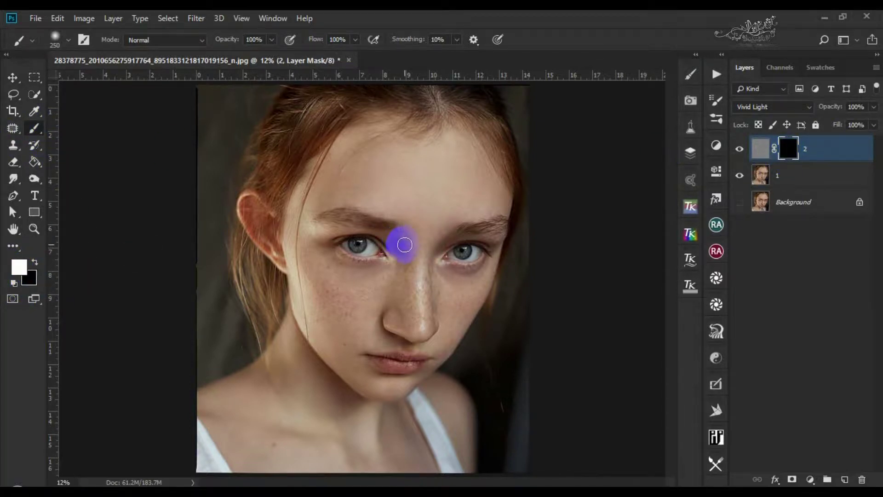
Step: Paint white on layer 2's mask over the forehead to smooth the skin, reducing the brush to 150 px near the hairline
scroll(404, 244, up, 2)
mouse_move(435, 166)
mouse_down()
mouse_move(394, 270)
mouse_move(413, 228)
mouse_move(402, 236)
mouse_up()
scroll(414, 240, up, 2)
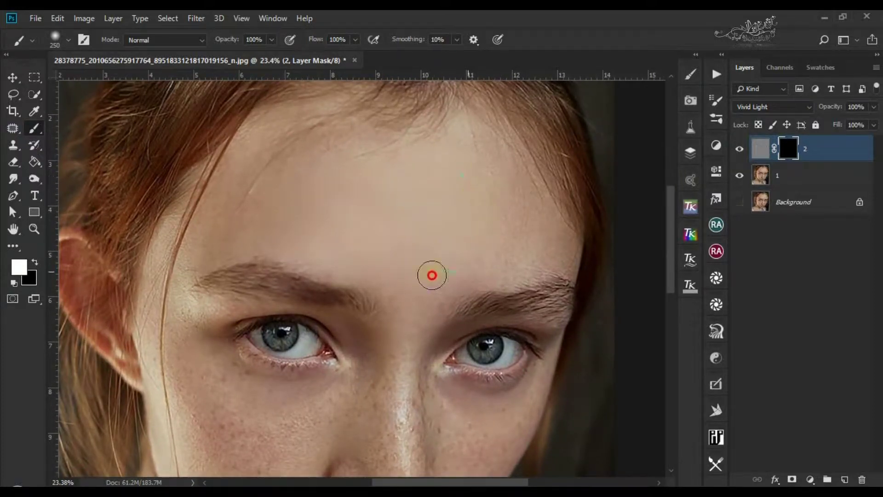
mouse_move(534, 253)
mouse_down()
mouse_move(572, 245)
mouse_move(567, 265)
mouse_move(521, 148)
mouse_move(577, 227)
mouse_move(479, 109)
mouse_up()
key(bracketleft)
key(bracketleft)
key(bracketleft)
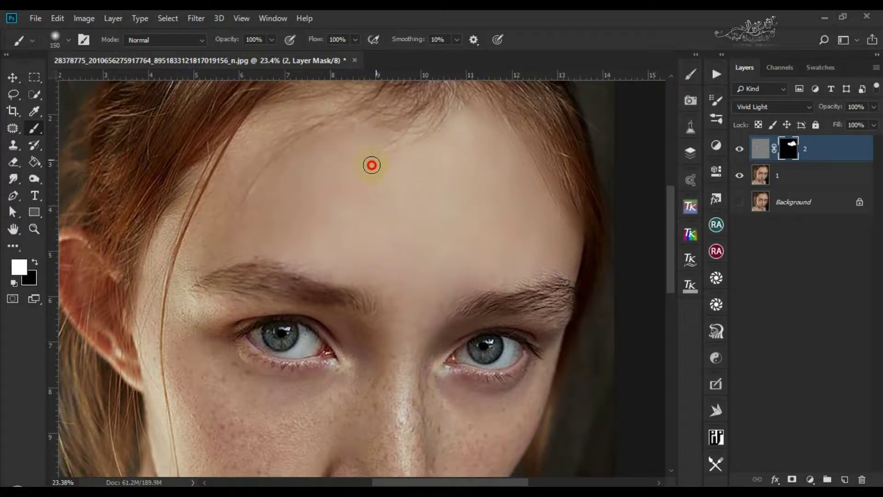
mouse_move(335, 100)
mouse_down()
mouse_move(262, 120)
mouse_move(240, 164)
mouse_up()
mouse_move(260, 220)
mouse_down()
mouse_move(227, 178)
mouse_move(208, 216)
mouse_move(217, 250)
mouse_move(192, 228)
mouse_up()
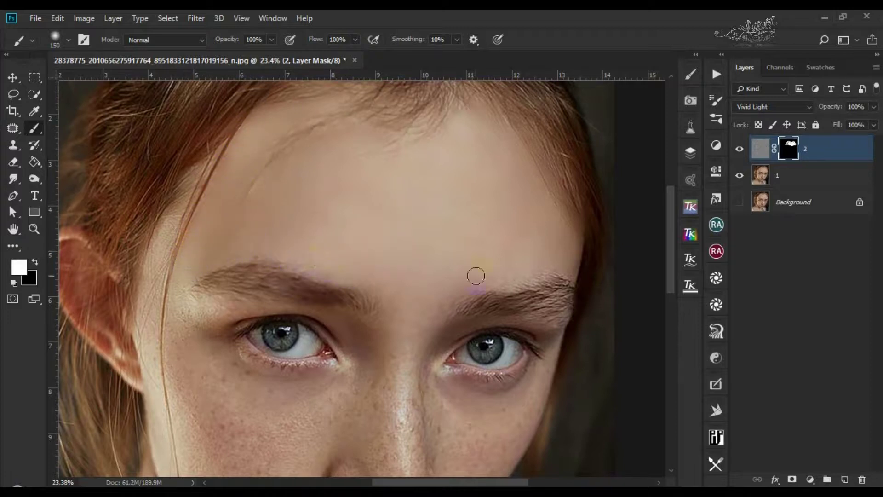
Step: Paint white on layer 2's mask along the nose and under the eye to smooth the skin there
drag(380, 277, 463, 180)
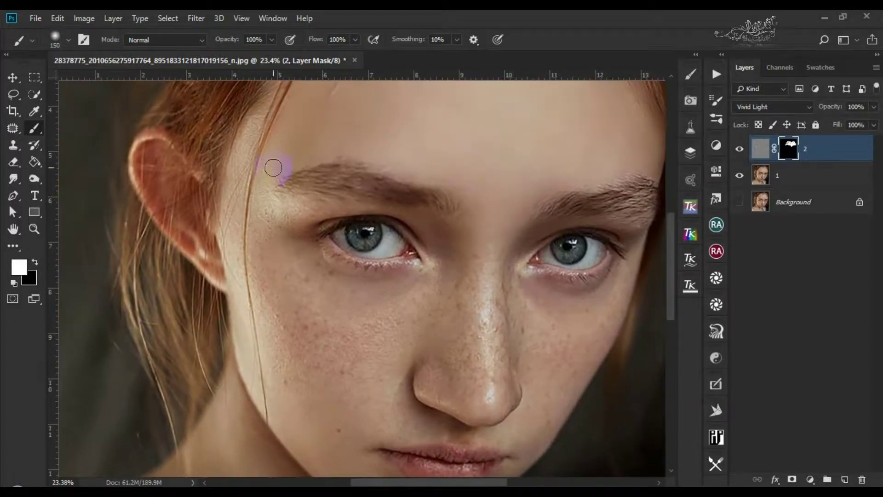
mouse_move(486, 239)
mouse_down()
mouse_move(486, 396)
mouse_move(463, 354)
mouse_move(469, 281)
mouse_move(471, 403)
mouse_move(436, 389)
mouse_move(467, 410)
mouse_move(428, 390)
mouse_move(450, 369)
mouse_move(423, 368)
mouse_move(428, 392)
mouse_move(494, 359)
mouse_up()
mouse_move(469, 290)
mouse_down()
mouse_move(466, 237)
mouse_move(448, 305)
mouse_up()
mouse_move(390, 291)
mouse_down()
mouse_move(340, 282)
mouse_move(301, 250)
mouse_move(371, 291)
mouse_move(454, 307)
mouse_move(446, 245)
mouse_move(427, 229)
mouse_move(443, 263)
mouse_up()
Step: Smooth the eyelid with a smaller brush on layer 2's mask, and the skin around the eye and nose at 125 px
key([)
key([)
key([)
mouse_move(396, 213)
mouse_down()
mouse_move(325, 217)
mouse_move(310, 205)
mouse_up()
key(bracketright)
key(bracketright)
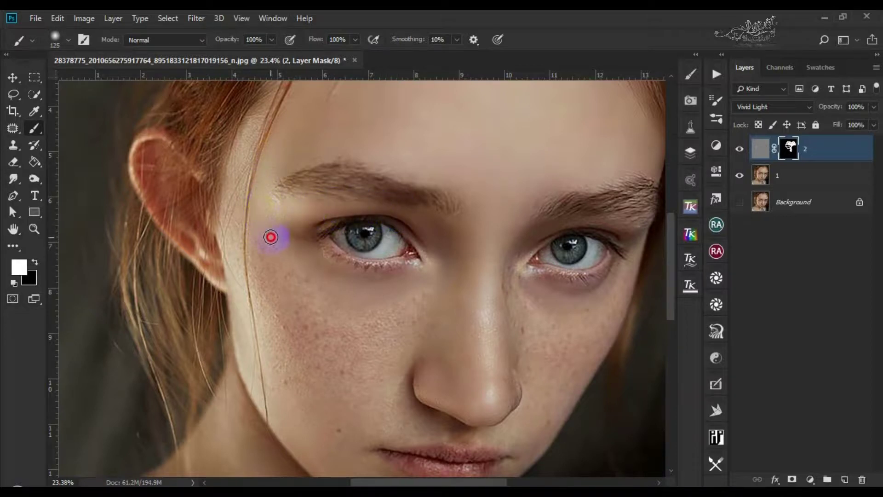
mouse_move(449, 277)
mouse_down()
mouse_move(435, 221)
mouse_move(463, 297)
mouse_up()
Step: Paint white on layer 2's mask over the ear-side cheek to smooth its skin, enlarging the brush to 150 px
drag(362, 324, 367, 219)
scroll(367, 219, up, 2)
key(bracketright)
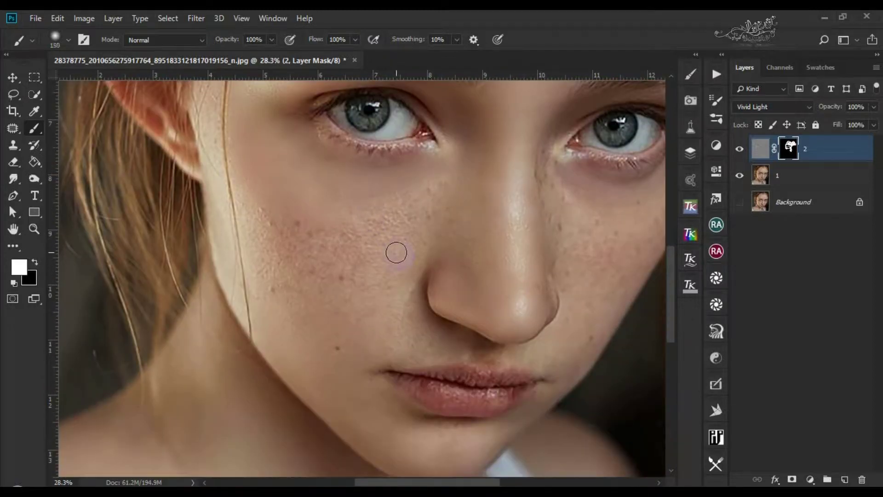
mouse_move(355, 184)
mouse_down()
mouse_move(443, 212)
mouse_move(331, 250)
mouse_move(282, 239)
mouse_move(259, 246)
mouse_up()
mouse_move(291, 297)
mouse_down()
mouse_move(347, 346)
mouse_move(340, 384)
mouse_move(319, 385)
mouse_move(295, 316)
mouse_up()
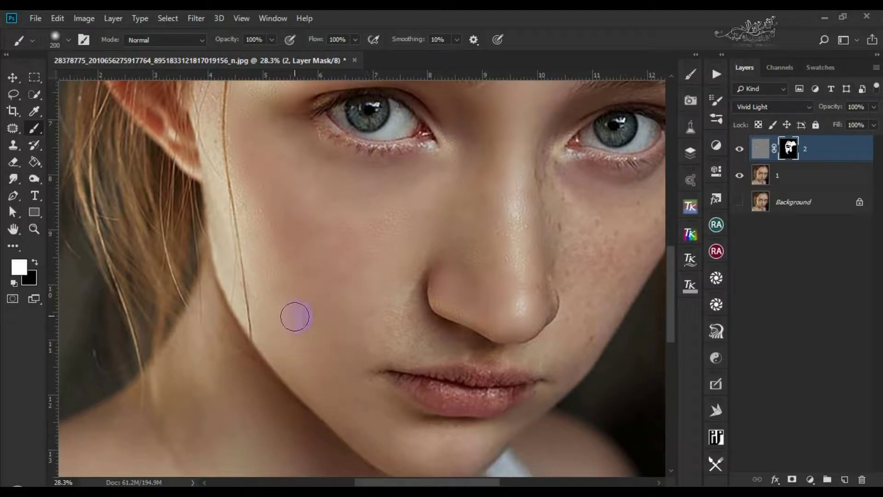
drag(422, 379, 354, 307)
Step: Reduce the brush to 90 px and smooth the skin beside the nose, around its nostrils and above the lips on layer 2's mask
scroll(354, 308, up, 2)
key(bracketleft)
key(bracketleft)
key(bracketleft)
key(bracketleft)
key(bracketleft)
mouse_move(397, 252)
mouse_down()
mouse_move(390, 279)
mouse_move(315, 284)
mouse_move(302, 318)
mouse_move(286, 316)
mouse_move(326, 254)
mouse_move(287, 245)
mouse_up()
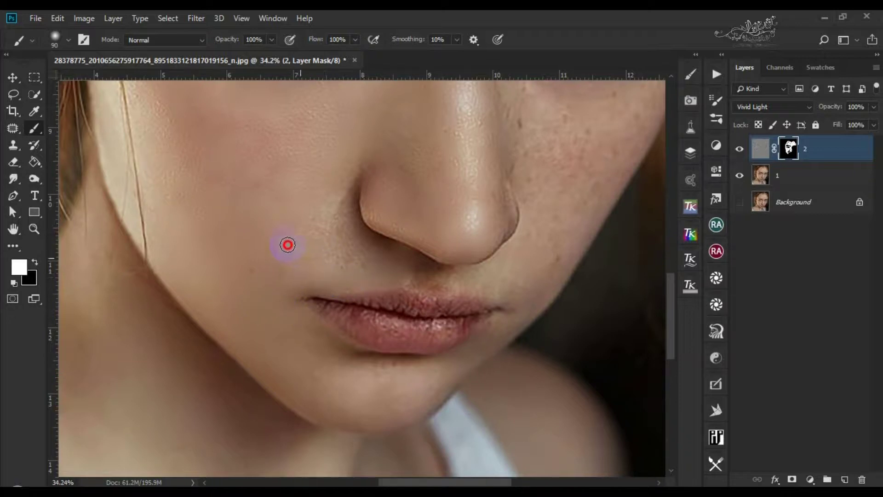
mouse_move(291, 274)
mouse_down()
mouse_move(378, 264)
mouse_move(339, 268)
mouse_move(361, 274)
mouse_move(350, 185)
mouse_move(338, 210)
mouse_move(363, 244)
mouse_move(344, 193)
mouse_move(333, 210)
mouse_move(344, 279)
mouse_move(314, 278)
mouse_move(360, 275)
mouse_up()
mouse_move(334, 216)
mouse_down()
mouse_move(381, 261)
mouse_move(374, 279)
mouse_move(338, 272)
mouse_up()
mouse_move(423, 280)
mouse_down()
mouse_move(437, 281)
mouse_move(425, 271)
mouse_move(432, 266)
mouse_move(367, 213)
mouse_move(501, 233)
mouse_up()
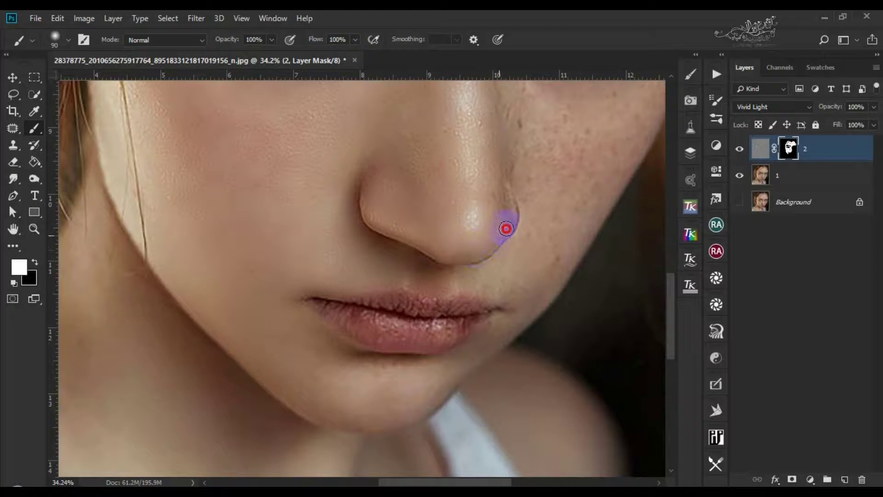
mouse_move(465, 286)
mouse_down()
mouse_move(490, 262)
mouse_move(504, 300)
mouse_move(501, 322)
mouse_move(478, 351)
mouse_move(534, 307)
mouse_move(418, 376)
mouse_move(361, 377)
mouse_move(369, 374)
mouse_move(349, 395)
mouse_move(353, 415)
mouse_move(429, 390)
mouse_move(383, 380)
mouse_move(353, 396)
mouse_move(311, 359)
mouse_move(324, 401)
mouse_move(290, 356)
mouse_move(344, 379)
mouse_move(360, 401)
mouse_move(346, 355)
mouse_move(299, 319)
mouse_move(369, 373)
mouse_move(383, 374)
mouse_move(367, 362)
mouse_move(417, 364)
mouse_move(349, 356)
mouse_move(453, 361)
mouse_move(455, 375)
mouse_move(520, 316)
mouse_up()
Step: Reduce the brush to 80 px and smooth the nose bridge and the skin under the far-side eye on layer 2's mask
key(])
key(])
key(])
key(bracketleft)
key(bracketleft)
key(bracketleft)
scroll(459, 348, down, 3)
scroll(459, 348, down, 2)
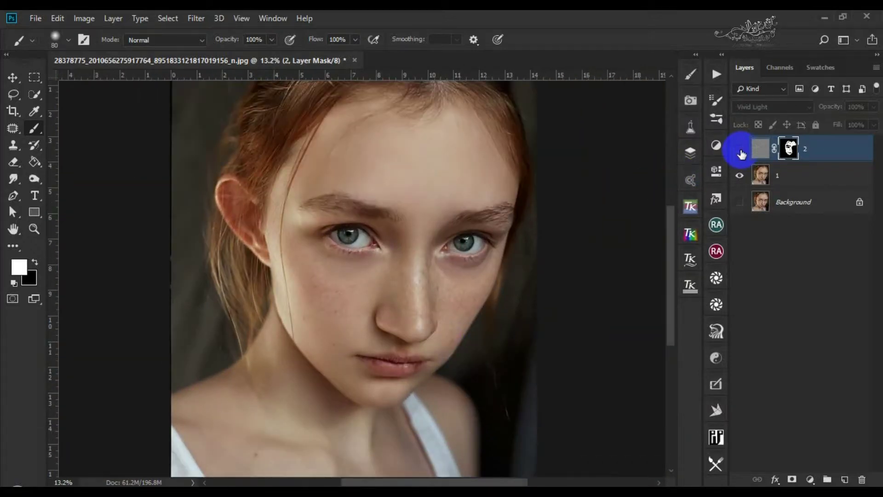
scroll(475, 305, up, 5)
mouse_move(331, 230)
mouse_down()
mouse_move(325, 158)
mouse_move(303, 160)
mouse_up()
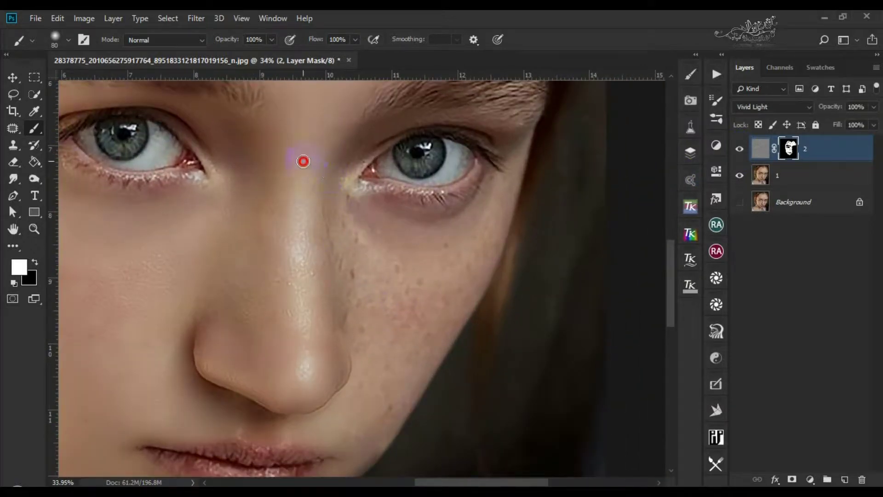
mouse_move(326, 200)
mouse_down()
mouse_move(483, 187)
mouse_move(370, 224)
mouse_up()
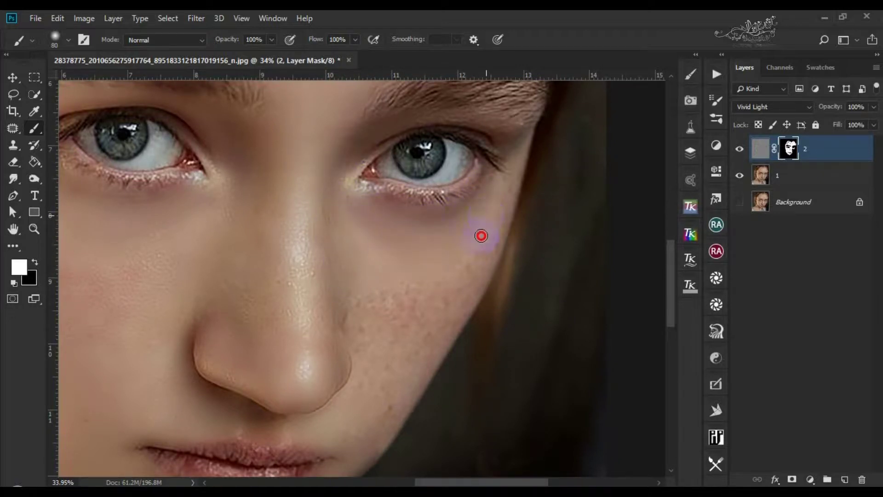
Step: Paint white on layer 2's mask over the far-side eyelid, the inner eye corner and the freckled cheek beside the nose
mouse_move(382, 131)
mouse_down()
mouse_move(472, 118)
mouse_move(515, 147)
mouse_move(448, 120)
mouse_up()
click(348, 172)
mouse_move(354, 197)
mouse_down()
mouse_move(348, 134)
mouse_move(320, 174)
mouse_up()
mouse_move(359, 235)
mouse_down()
mouse_move(506, 221)
mouse_move(429, 369)
mouse_move(359, 440)
mouse_up()
drag(397, 360, 422, 343)
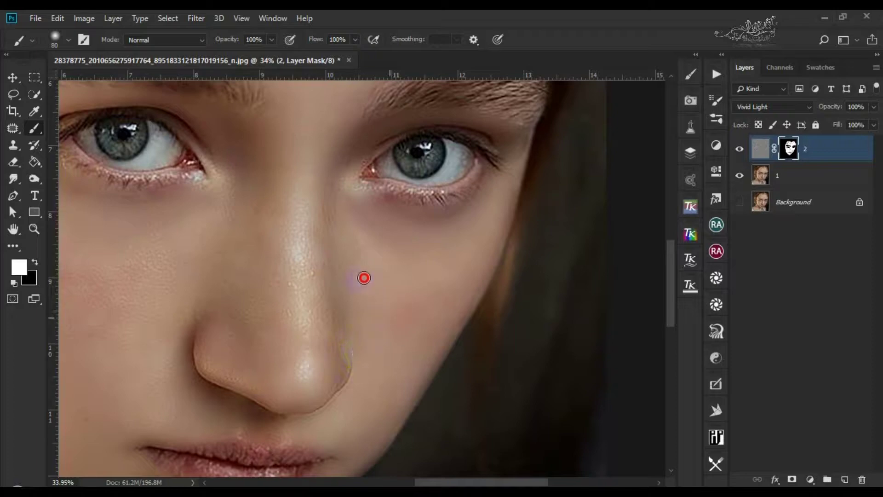
Step: Smooth the temple and the narrow strip of skin between the ear and the loose hair strand on layer 2's mask
scroll(348, 287, down, 12)
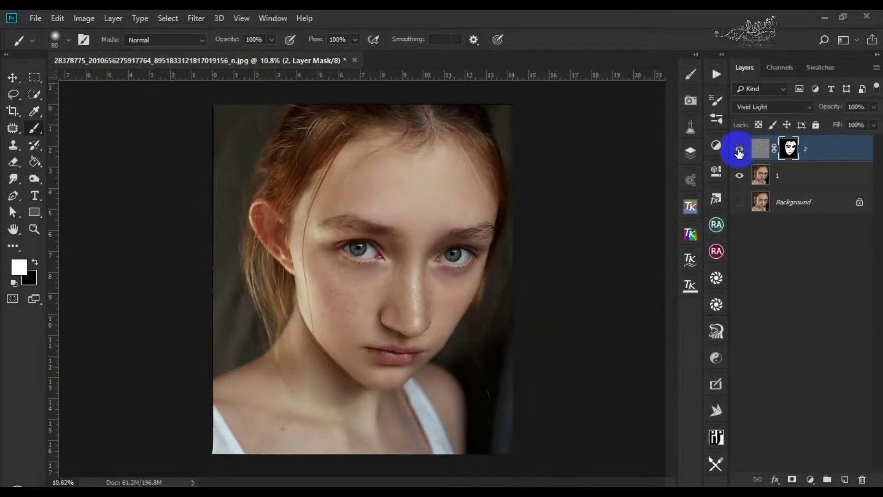
scroll(434, 355, up, 9)
scroll(434, 355, down, 6)
scroll(349, 361, up, 7)
drag(250, 163, 402, 404)
drag(355, 194, 333, 250)
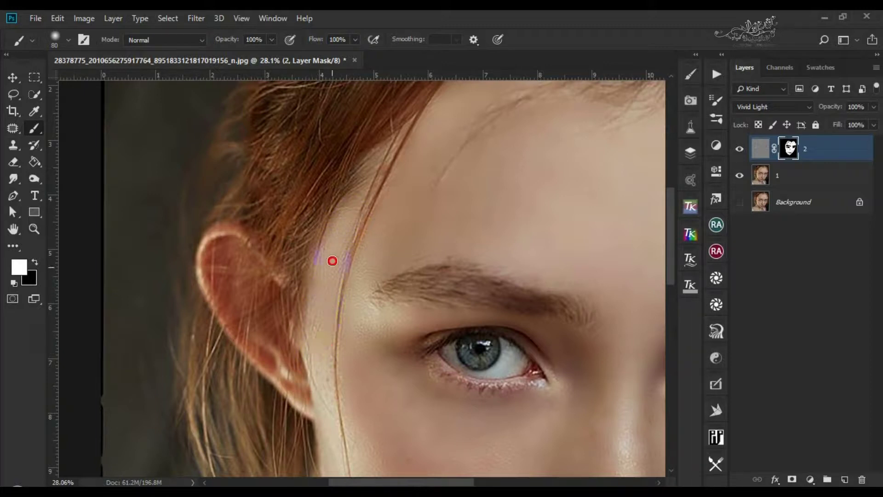
drag(365, 171, 332, 240)
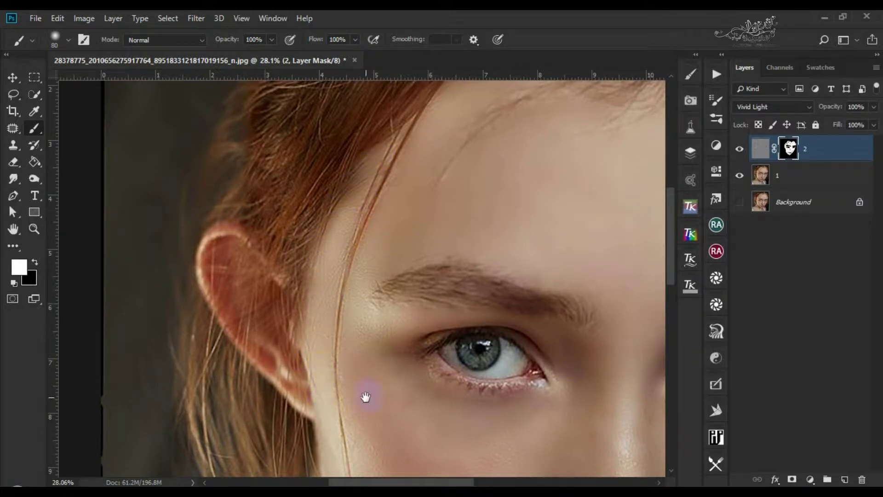
drag(327, 398, 347, 255)
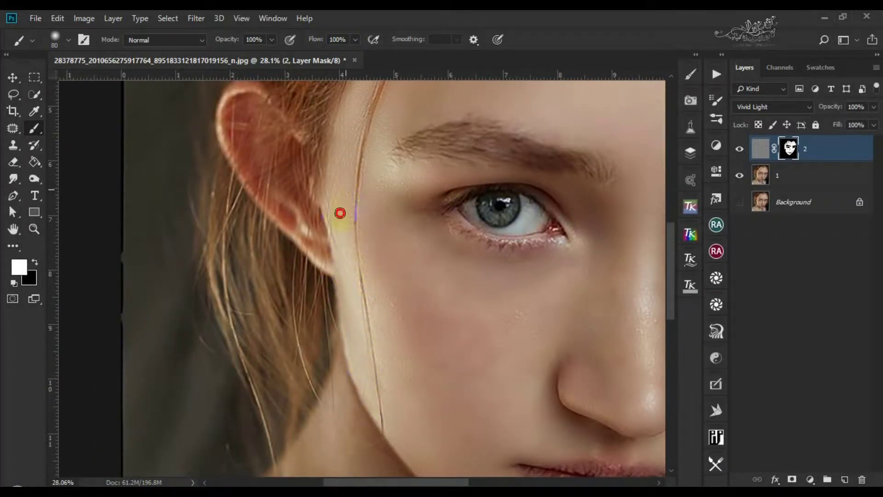
Step: Smooth the upper forehead on layer 2's mask, using a 50 px brush for the skin close to the hairline
scroll(489, 374, down, 5)
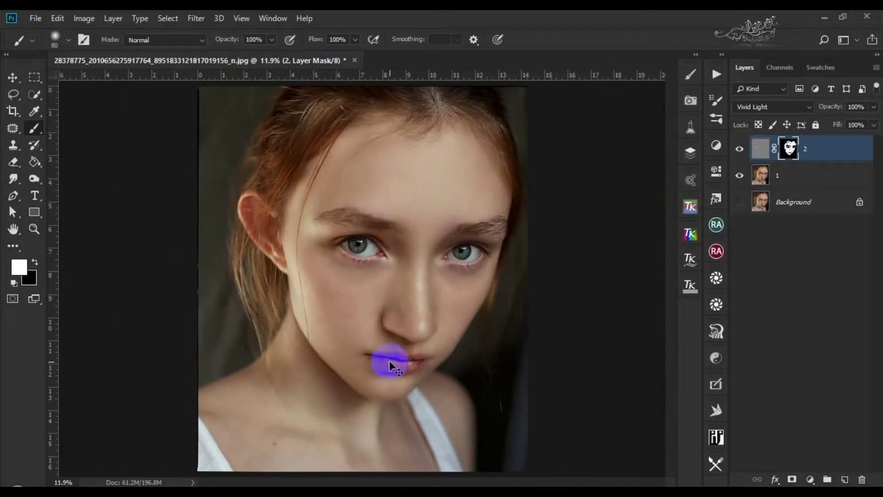
scroll(427, 193, up, 6)
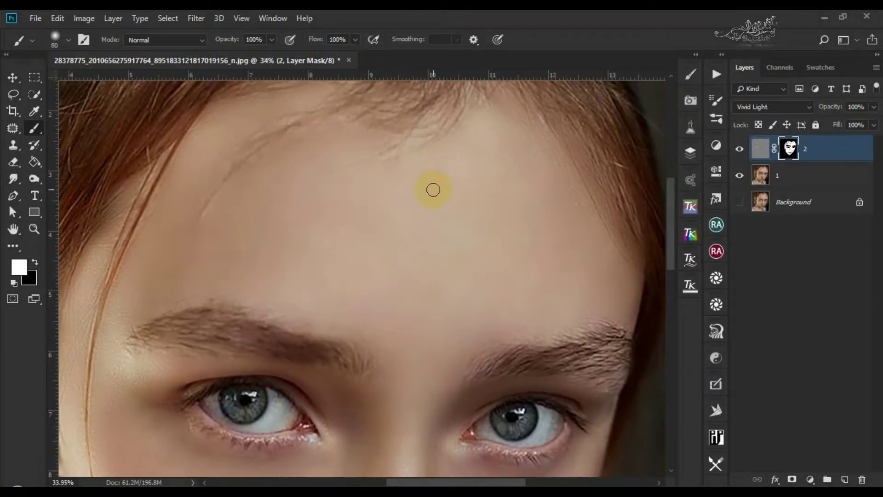
drag(433, 189, 511, 185)
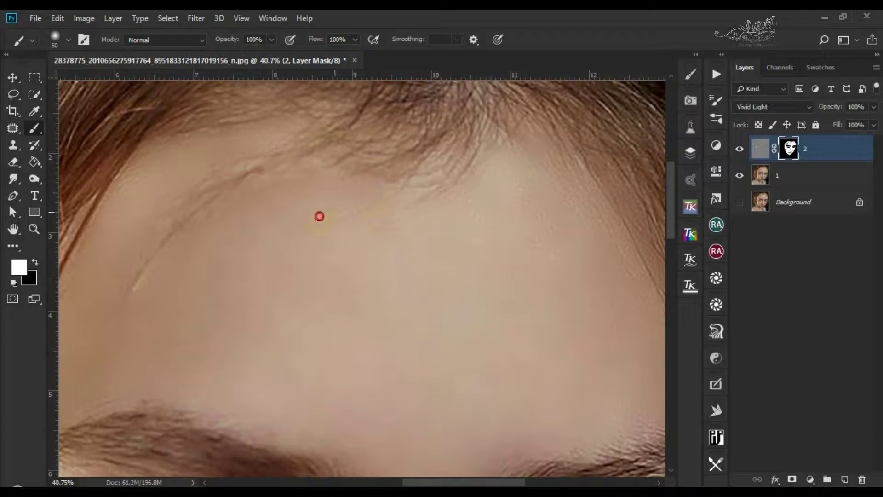
drag(91, 187, 141, 185)
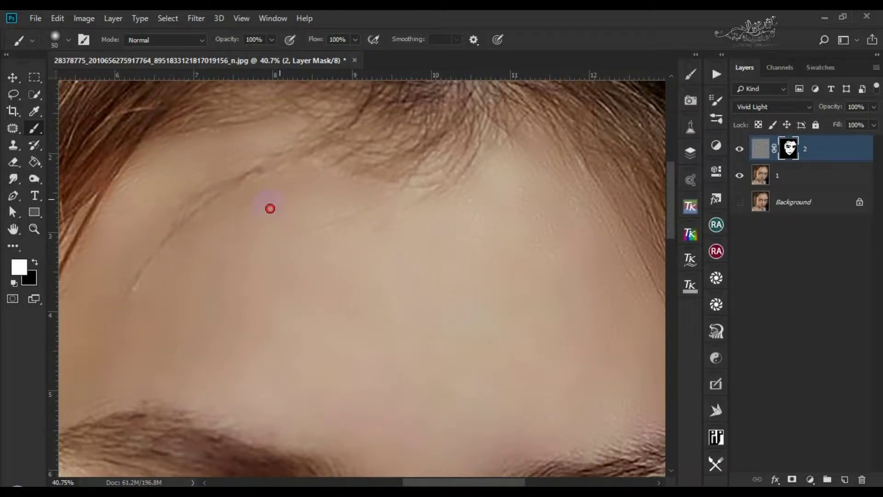
scroll(538, 251, down, 7)
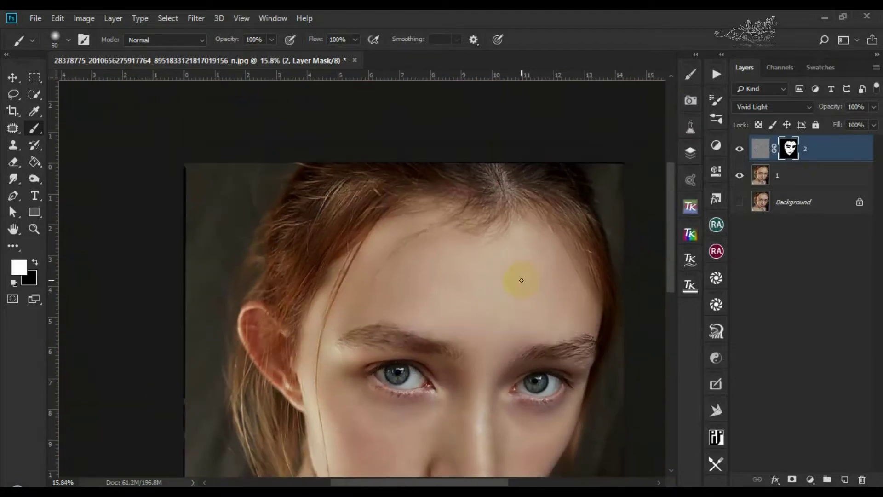
Step: Add a Black & White adjustment layer above layer 2 with Reds at -40, and put it in a group named B & W
click(13, 78)
scroll(426, 364, down, 1)
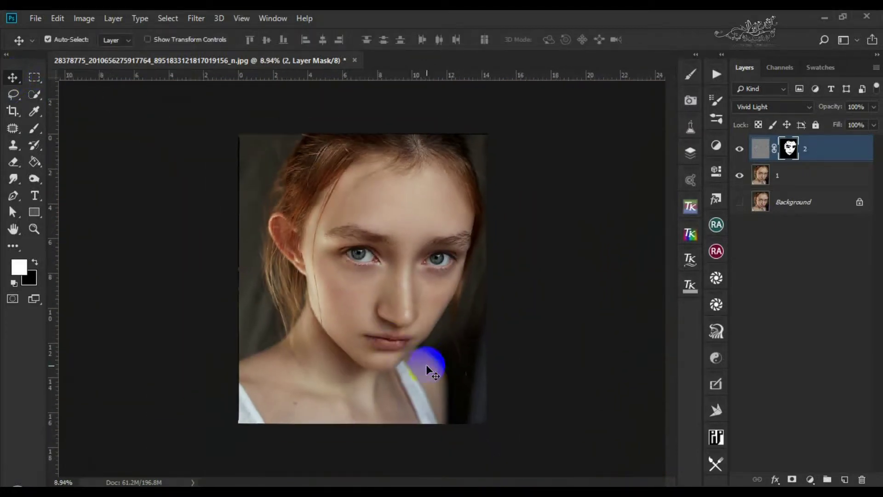
scroll(425, 364, up, 4)
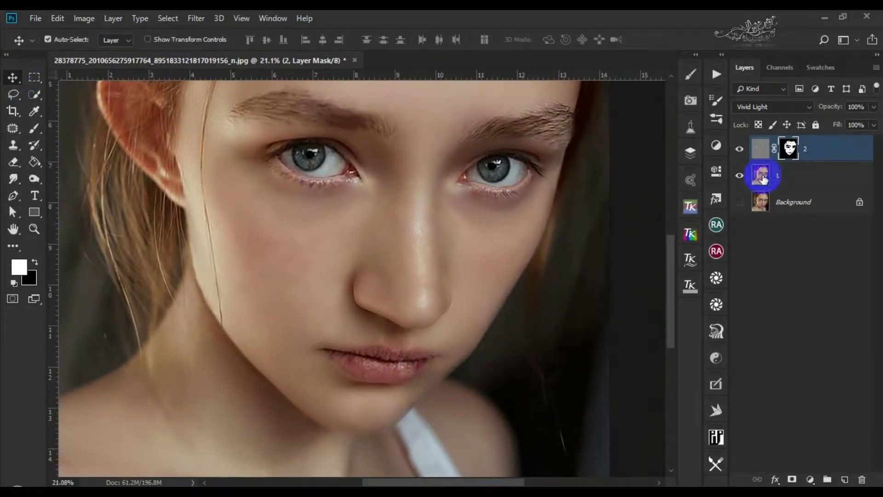
click(809, 480)
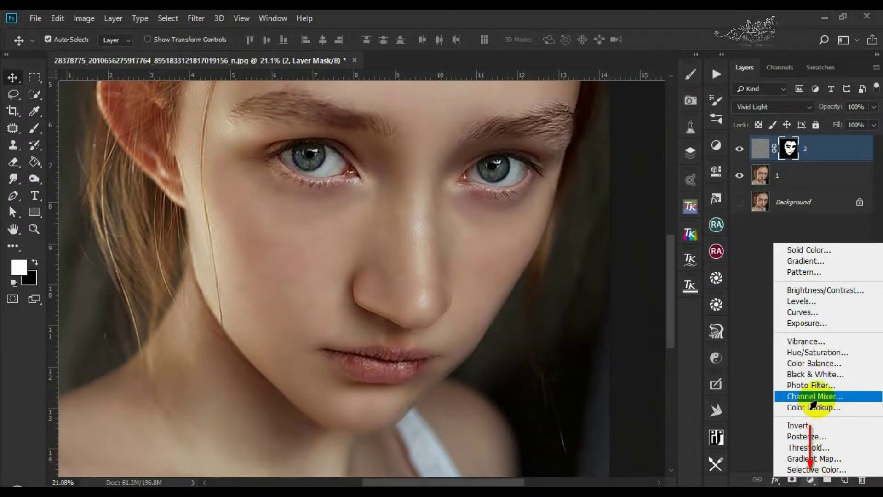
click(812, 373)
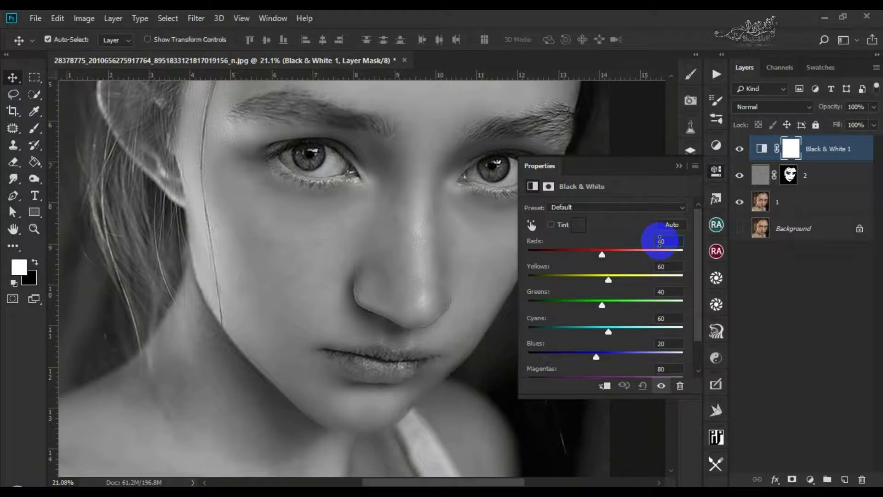
click(659, 241)
text(-)
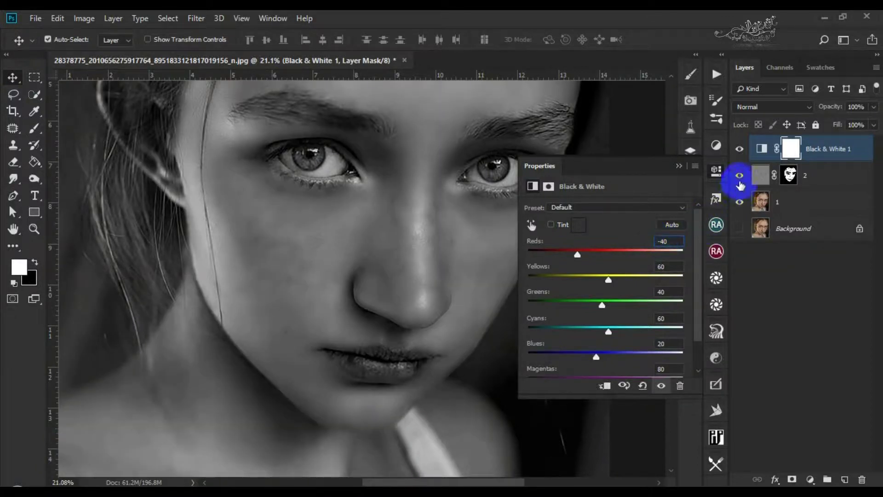
click(849, 156)
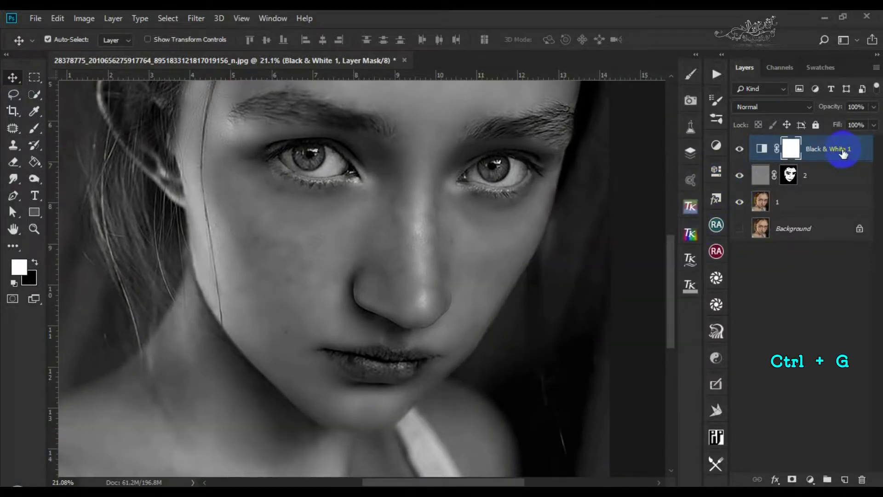
key(ctrl+g)
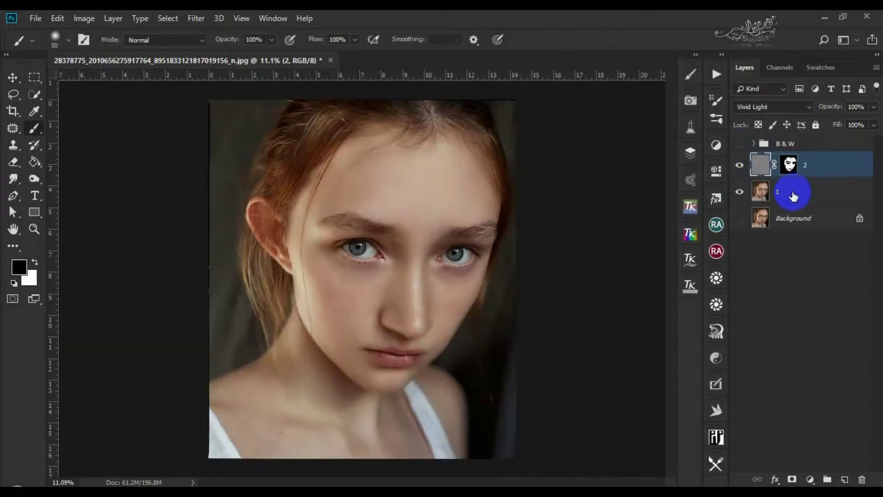
Step: Group layers 1 and 2 together and name the group Simple
ctrl+click(795, 195)
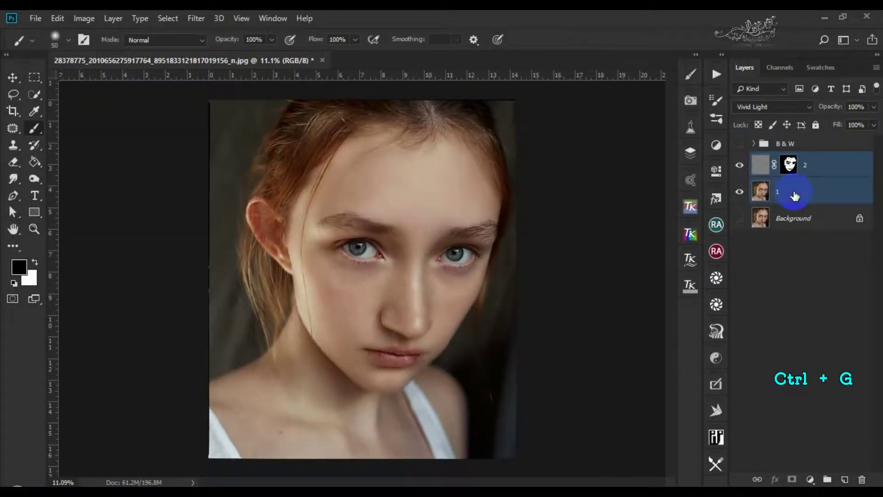
key(ctrl+g)
double_click(787, 159)
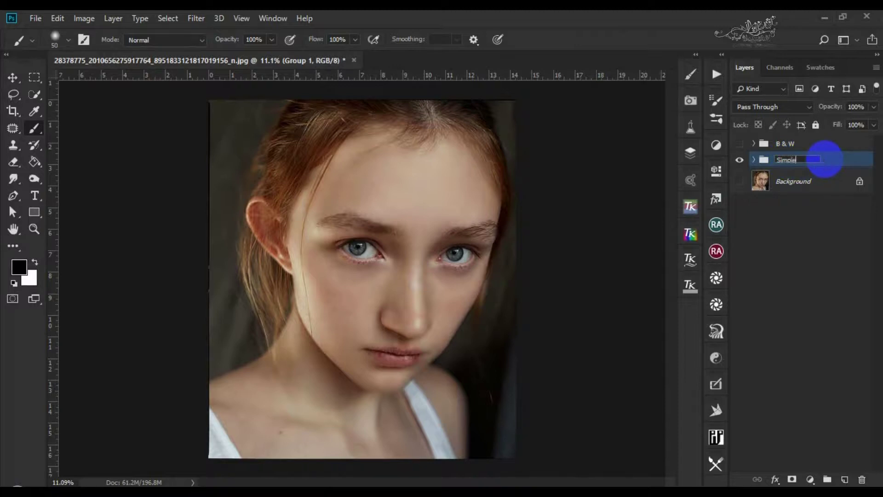
key(Return)
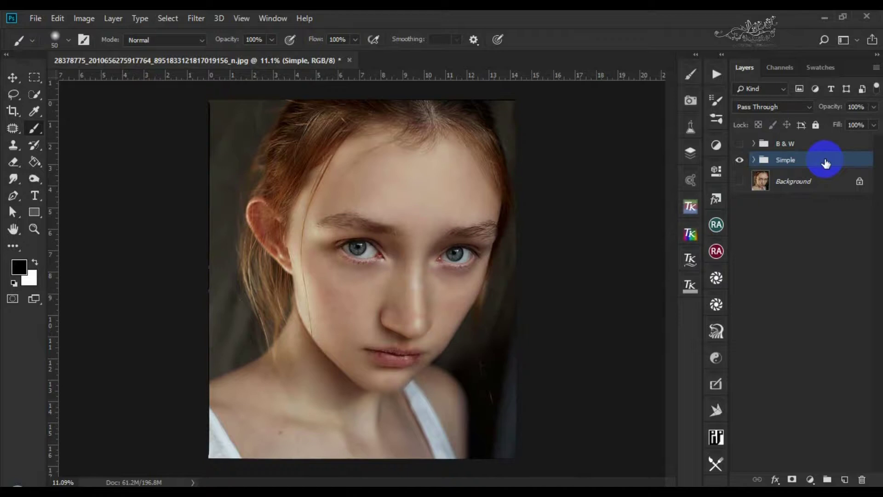
Step: Stamp all visible layers into a new layer above the Simple group and rename it 1
key(v)
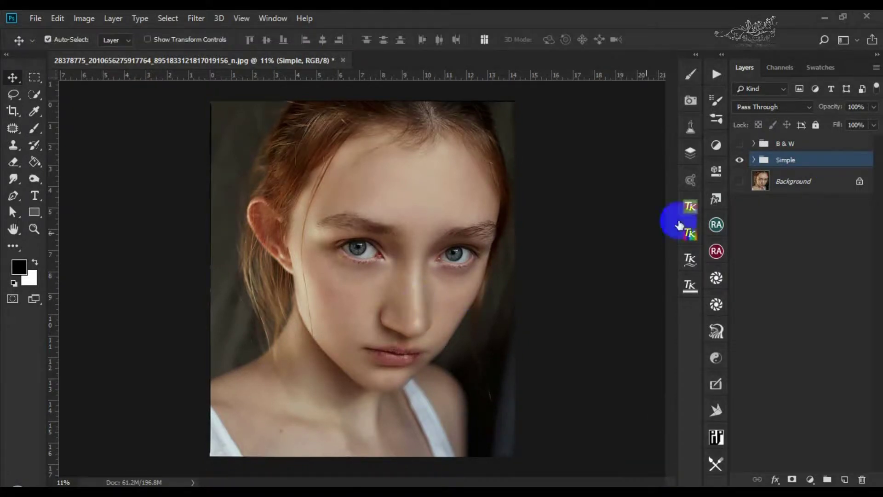
key(ctrl+shift+alt+e)
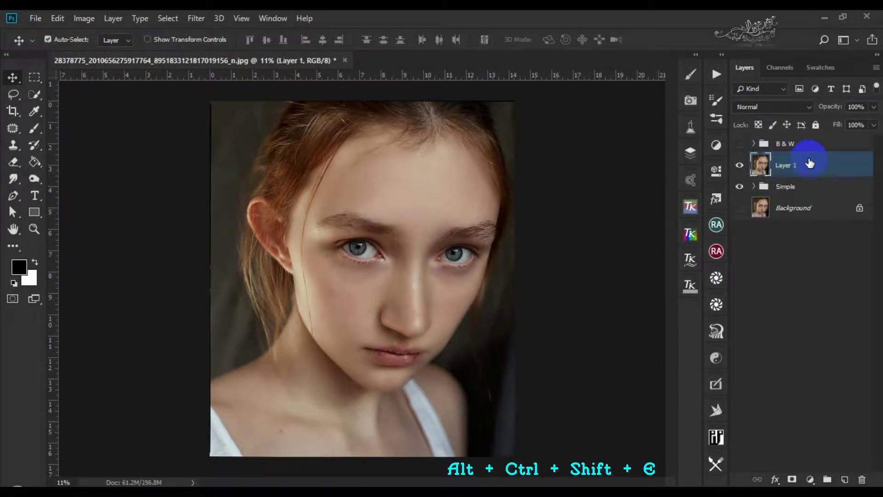
double_click(808, 166)
text(1)
key(Return)
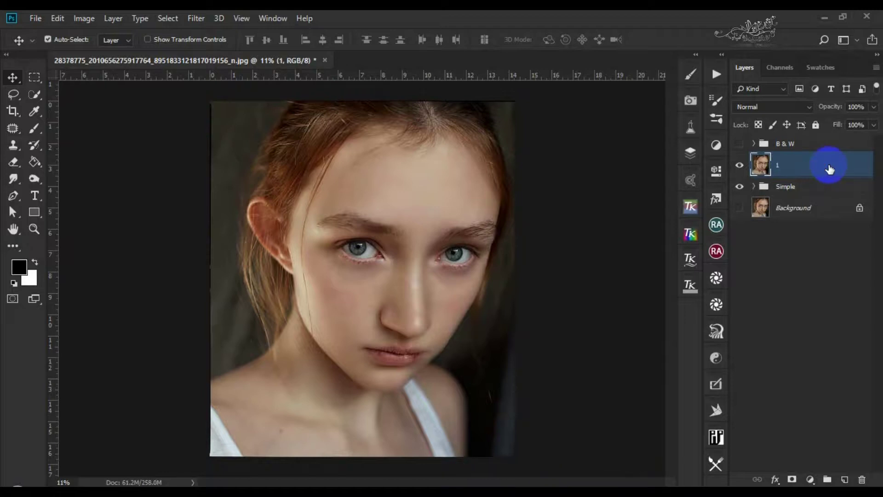
Step: Duplicate the stamped layer 1 and rename the copy 2
key(ctrl+j)
double_click(823, 166)
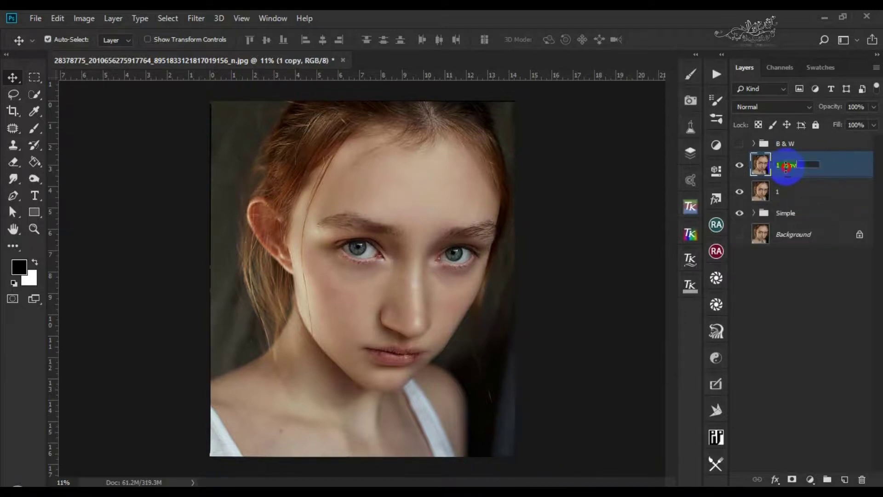
click(826, 170)
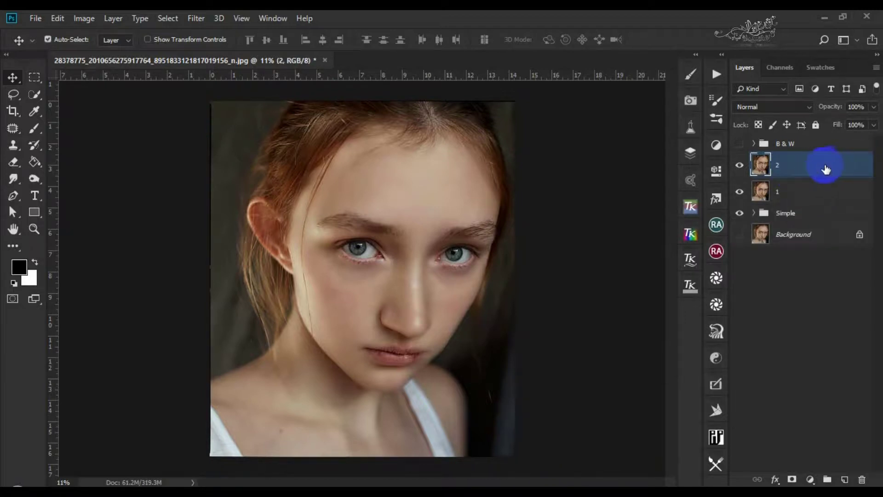
Step: Start an Unsharp Mask on the new layer 2 with a radius of 1.5 pixels and a threshold of 0 levels
click(196, 18)
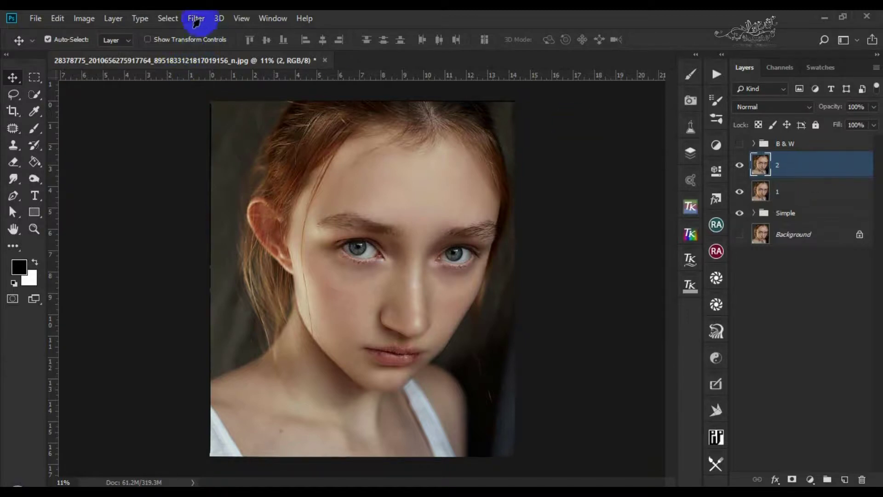
mouse_move(364, 233)
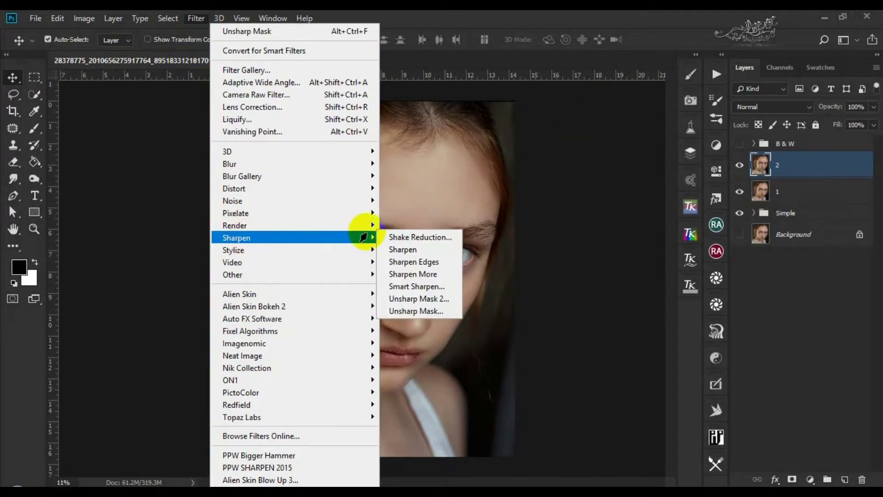
click(416, 308)
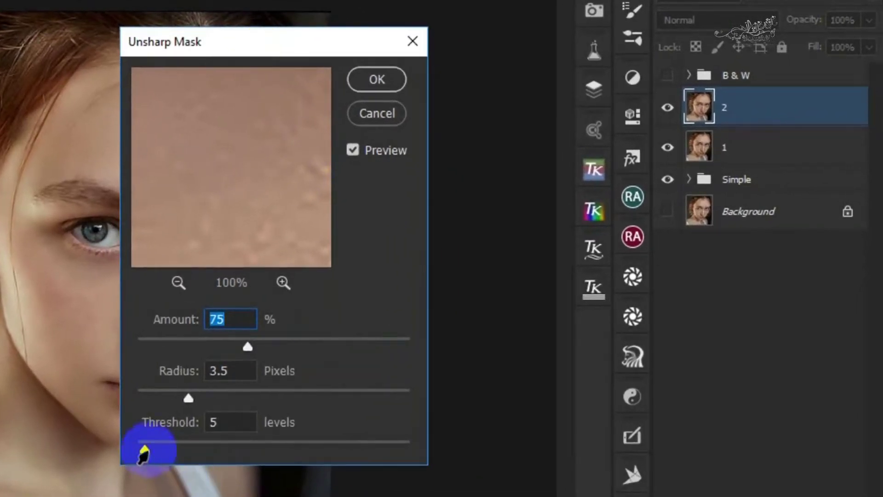
click(366, 390)
drag(146, 451, 137, 451)
drag(228, 371, 195, 372)
text(1)
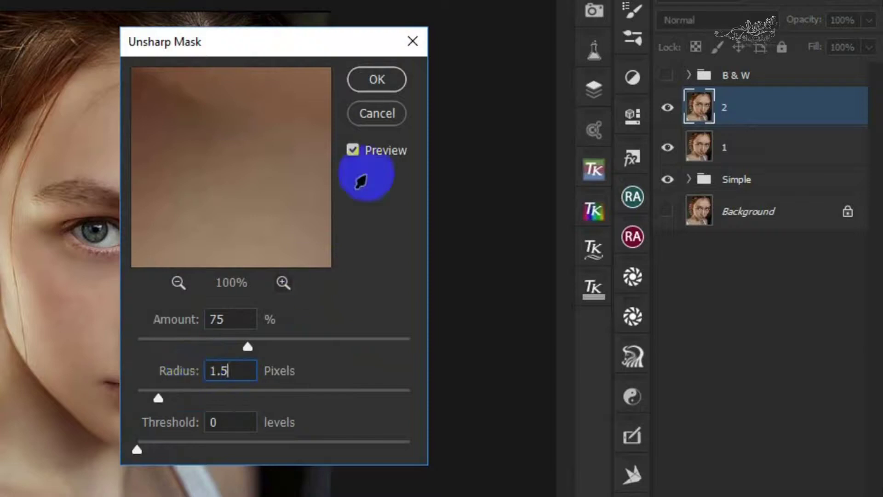
Step: Check the sharpening preview over different skin areas at reduced zoom, set the amount to 75% and apply the Unsharp Mask
drag(266, 184, 260, 229)
click(178, 283)
click(179, 283)
mouse_move(247, 346)
mouse_down()
mouse_move(231, 350)
mouse_move(238, 347)
mouse_up()
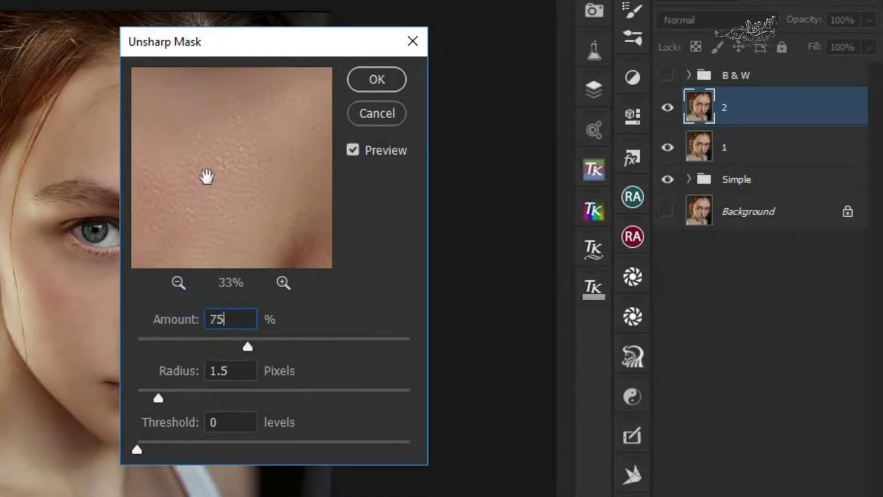
click(179, 282)
click(178, 282)
click(179, 282)
drag(239, 138, 243, 219)
click(396, 72)
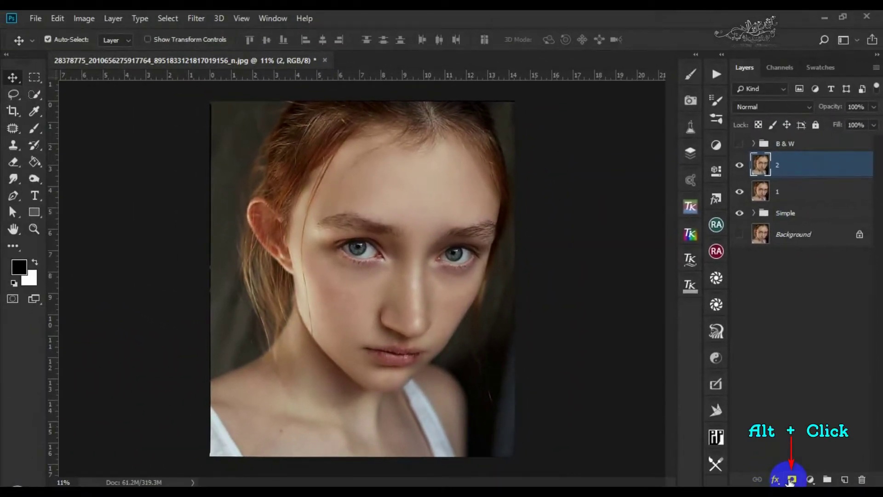
Step: Add a black mask to the sharpened layer 2 and paint it white over both eyes and eyebrows
alt+click(791, 480)
click(35, 128)
scroll(351, 243, up, 4)
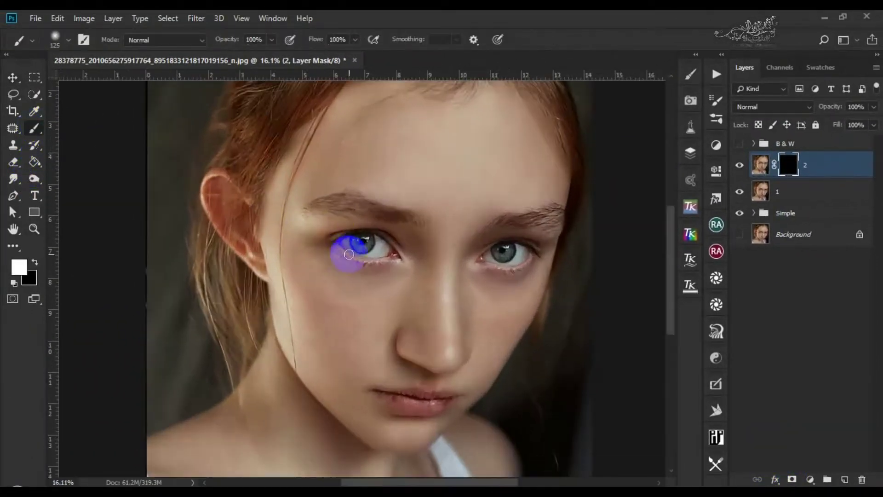
scroll(429, 223, up, 2)
mouse_move(457, 262)
mouse_down()
mouse_move(310, 212)
mouse_move(260, 211)
mouse_move(301, 221)
mouse_move(250, 222)
mouse_move(306, 208)
mouse_move(243, 211)
mouse_move(303, 223)
mouse_move(295, 201)
mouse_move(330, 206)
mouse_move(293, 194)
mouse_move(323, 198)
mouse_move(239, 226)
mouse_move(322, 217)
mouse_move(449, 240)
mouse_move(453, 253)
mouse_move(391, 287)
mouse_move(302, 272)
mouse_move(287, 291)
mouse_move(306, 278)
mouse_move(363, 327)
mouse_move(324, 317)
mouse_move(353, 335)
mouse_move(400, 327)
mouse_move(307, 325)
mouse_move(318, 326)
mouse_move(301, 312)
mouse_move(363, 332)
mouse_up()
mouse_move(577, 275)
mouse_down()
mouse_move(410, 299)
mouse_move(416, 281)
mouse_move(416, 289)
mouse_move(535, 248)
mouse_move(506, 280)
mouse_move(538, 301)
mouse_move(568, 262)
mouse_move(430, 276)
mouse_move(449, 271)
mouse_move(414, 296)
mouse_move(445, 270)
mouse_move(532, 292)
mouse_move(544, 250)
mouse_move(518, 290)
mouse_move(464, 313)
mouse_move(516, 337)
mouse_move(479, 368)
mouse_move(504, 360)
mouse_move(479, 378)
mouse_move(158, 357)
mouse_move(206, 362)
mouse_up()
Step: Paint white on layer 2's mask over the hairline, parting and hair strands on both sides of the face
scroll(426, 242, down, 4)
drag(308, 173, 374, 291)
drag(370, 172, 377, 171)
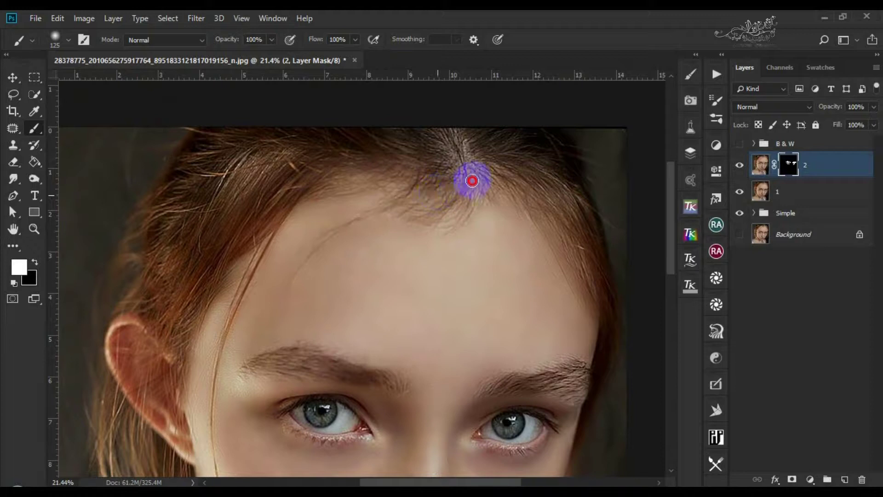
mouse_move(435, 213)
mouse_down()
mouse_move(458, 134)
mouse_move(476, 165)
mouse_move(512, 170)
mouse_move(574, 200)
mouse_move(577, 233)
mouse_up()
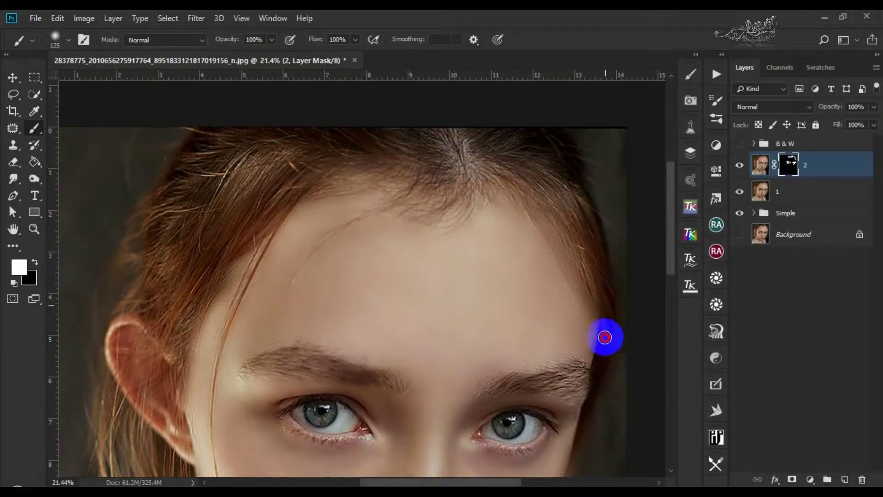
drag(245, 265, 216, 356)
click(175, 357)
click(355, 188)
drag(355, 188, 408, 187)
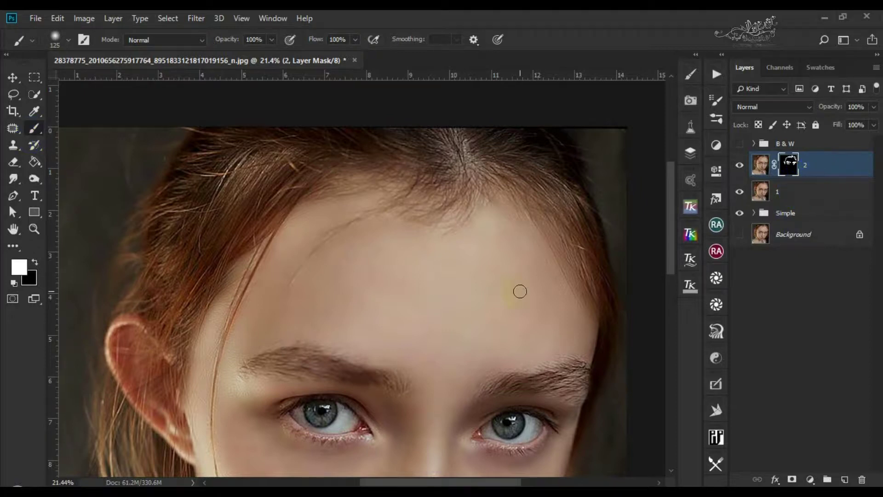
scroll(519, 294, down, 3)
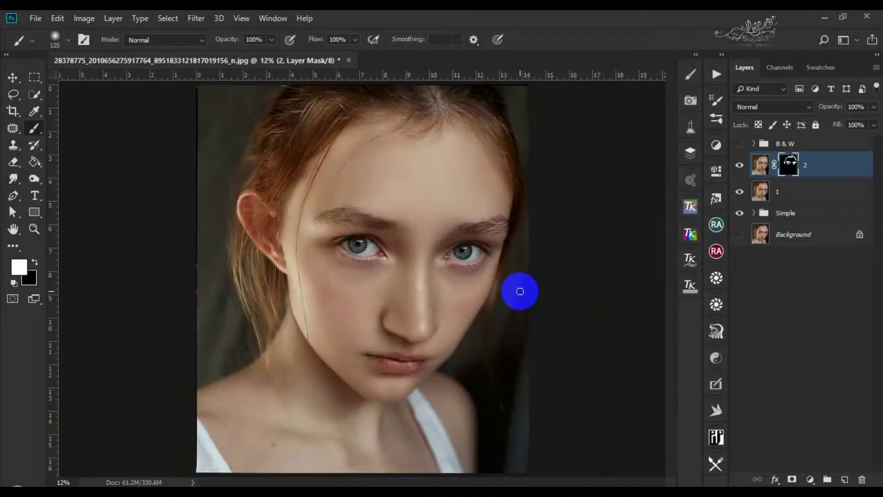
Step: Group layers 1 and 2 and rename the group 1
click(761, 165)
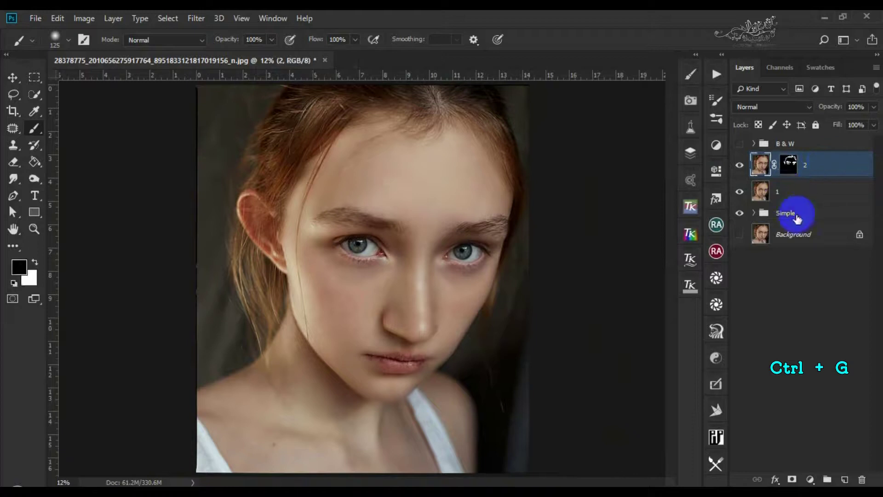
shift+click(802, 192)
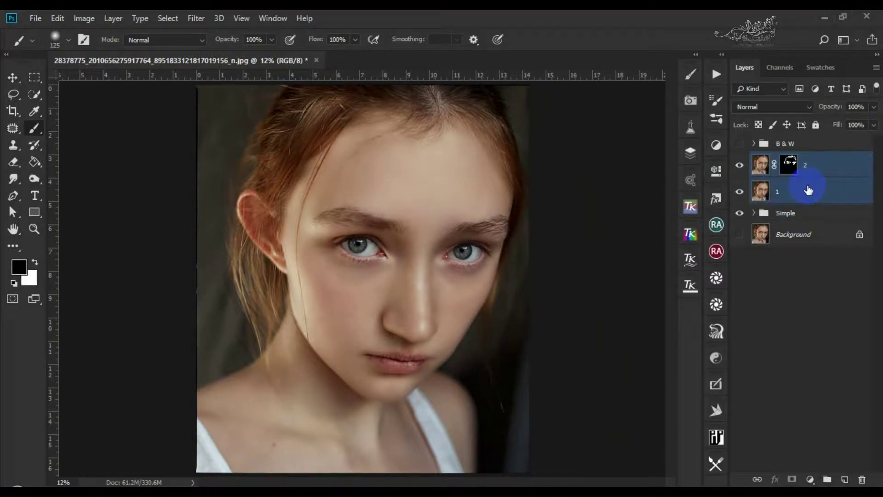
key(ctrl+g)
double_click(790, 160)
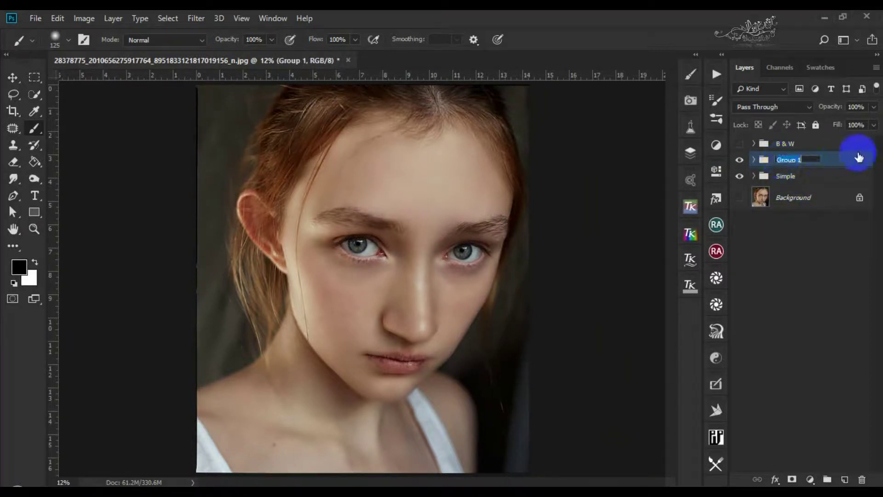
text(1)
key(Return)
key(v)
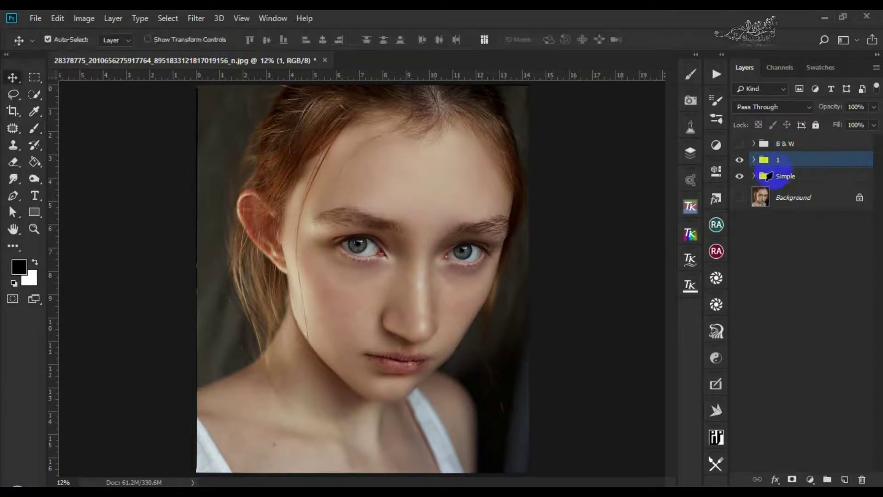
Step: Stamp all visible layers into a new layer named 1 above group 1, and duplicate it as layer 2
key(ctrl+alt+shift+e)
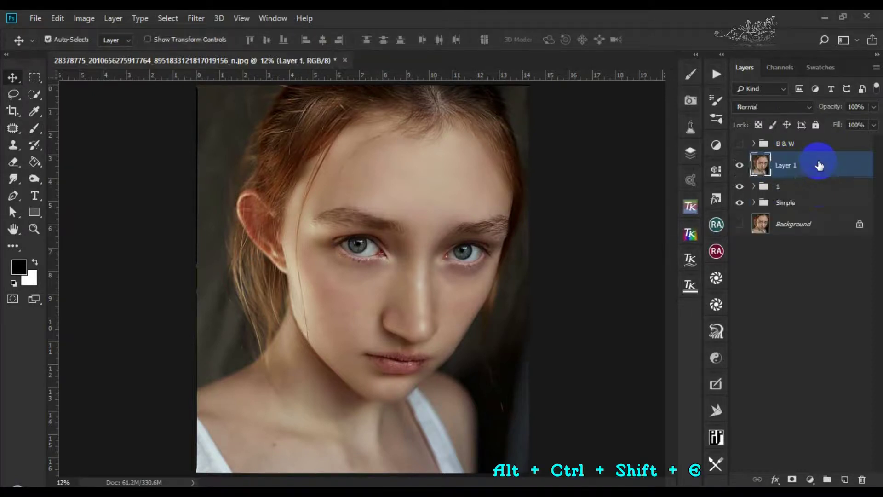
double_click(787, 166)
text(1)
key(Return)
key(ctrl+j)
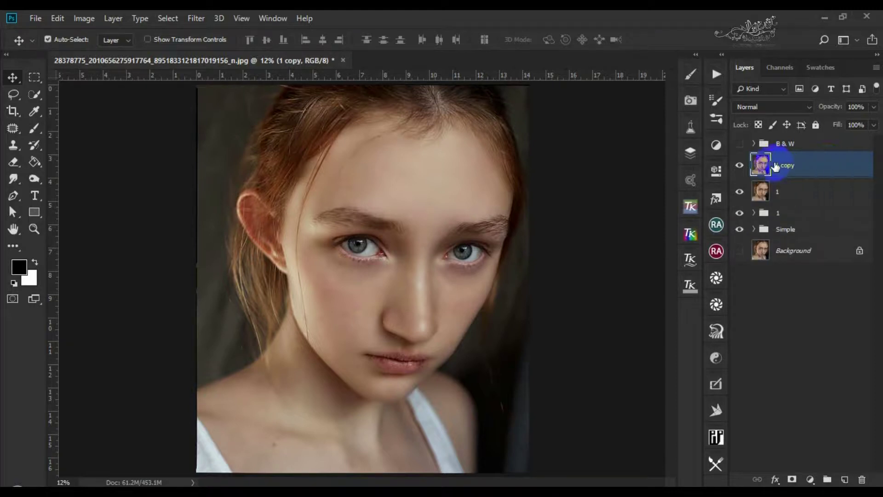
text(2)
key(Return)
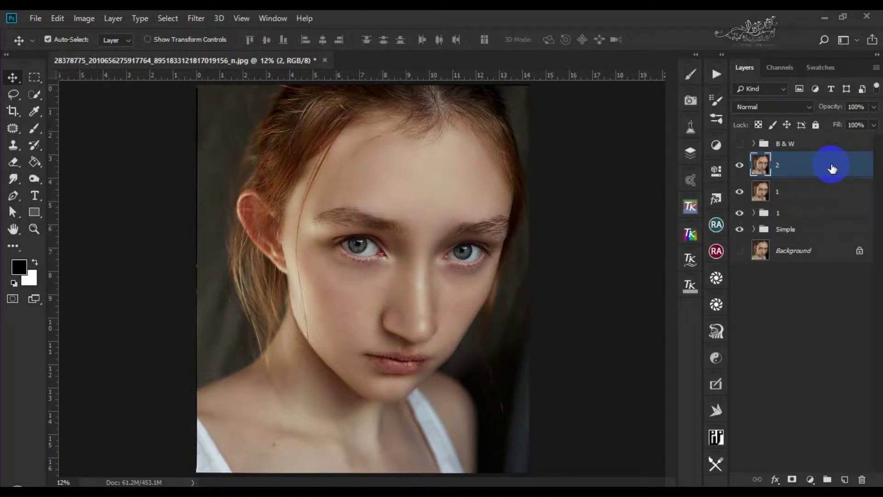
Step: Hide the groups 1 and Simple, and make the stamped copy layer 2 active
drag(743, 216, 739, 229)
click(808, 191)
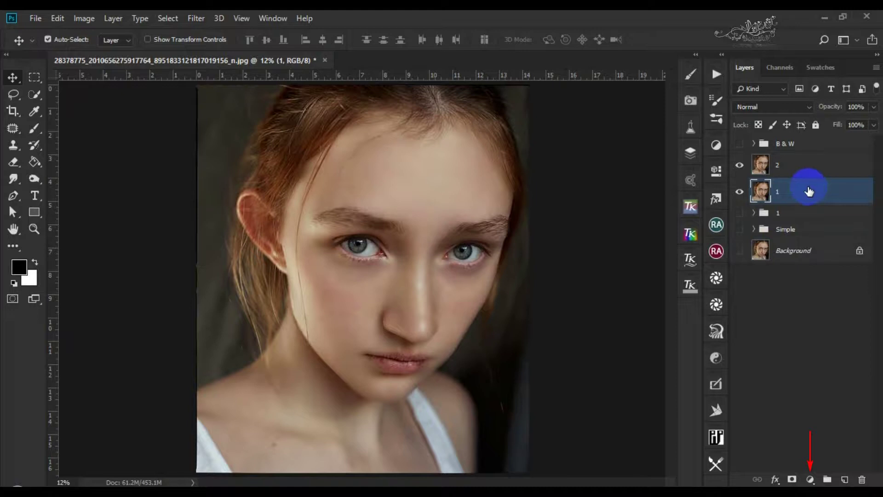
click(794, 171)
Step: Add a Selective Color adjustment clipped to layer 2 and set Black to -35% for the Whites
click(809, 479)
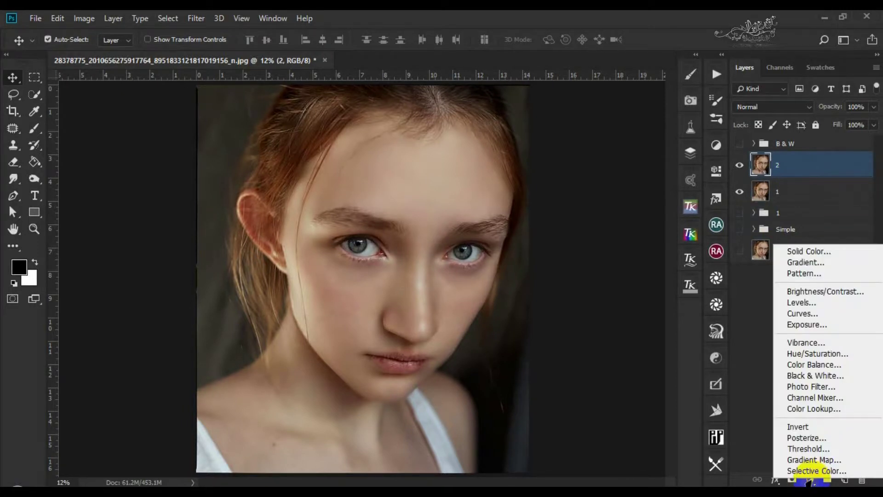
click(802, 469)
click(592, 232)
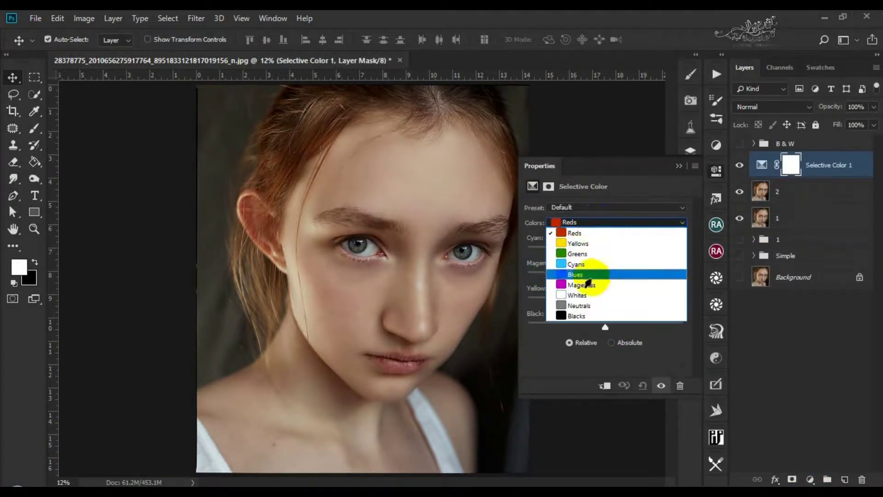
click(582, 299)
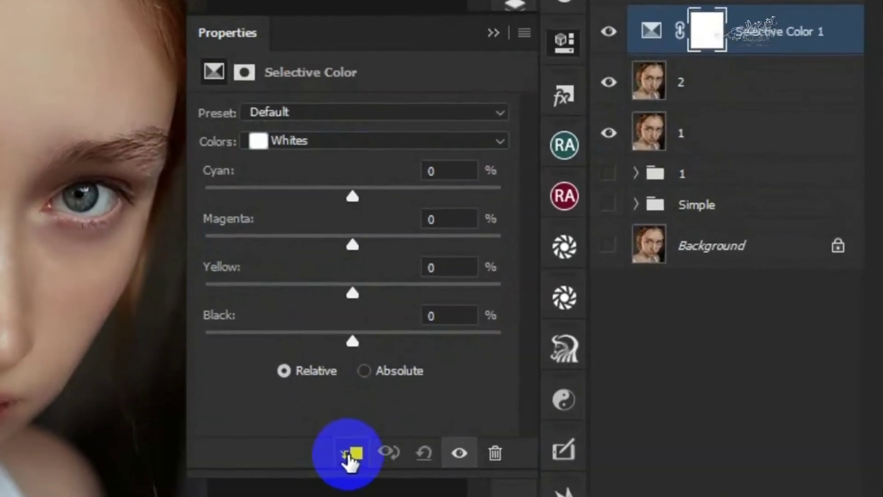
click(348, 455)
drag(352, 341, 292, 341)
drag(459, 316, 415, 320)
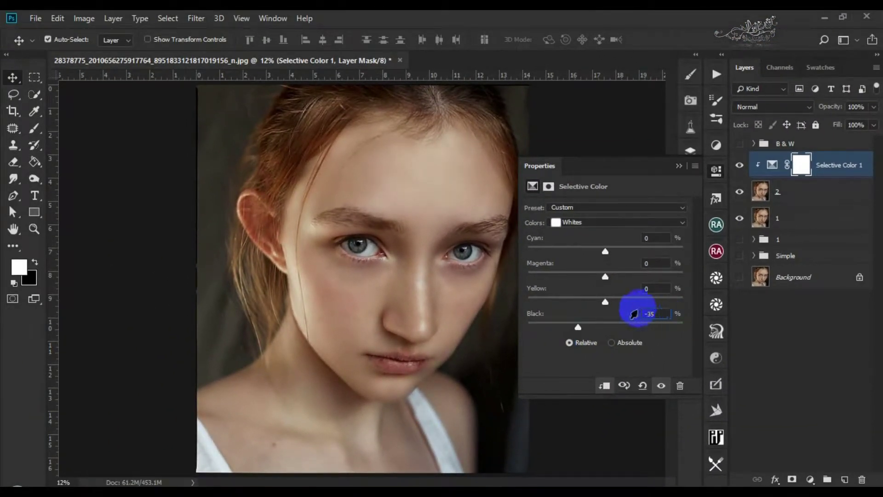
Step: Invert the Selective Color adjustment's mask to black
click(799, 167)
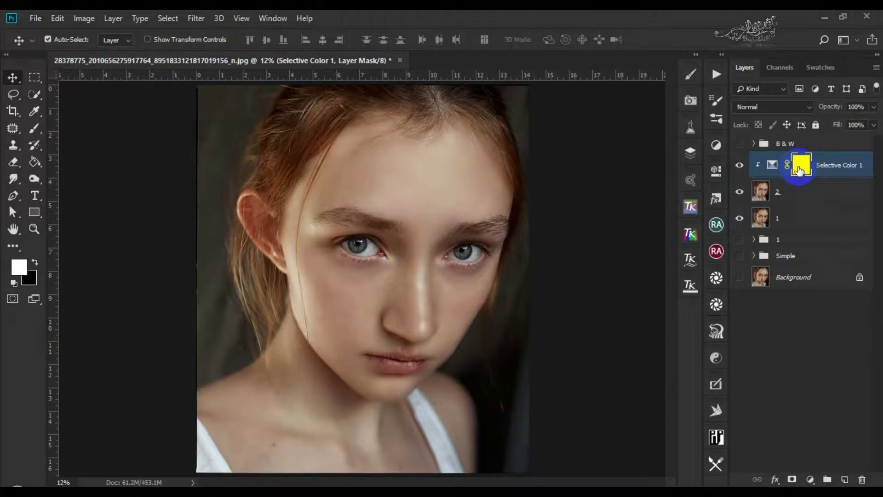
key(alt+i)
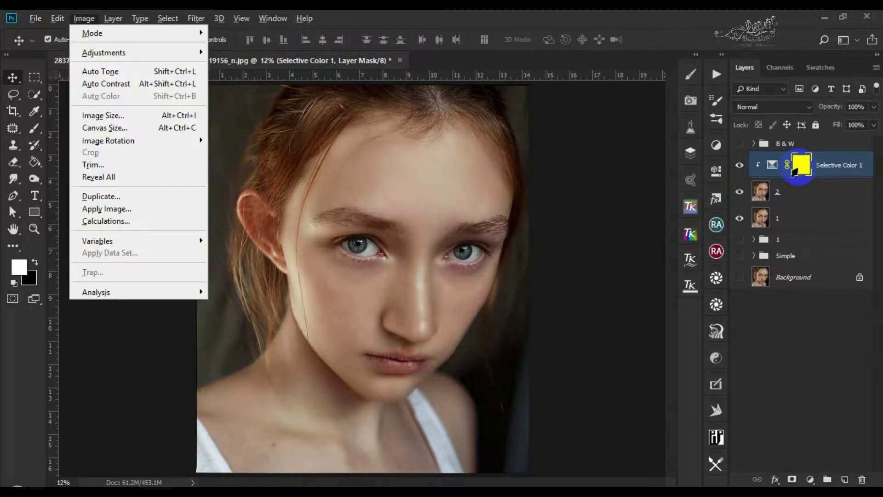
key(ctrl+i)
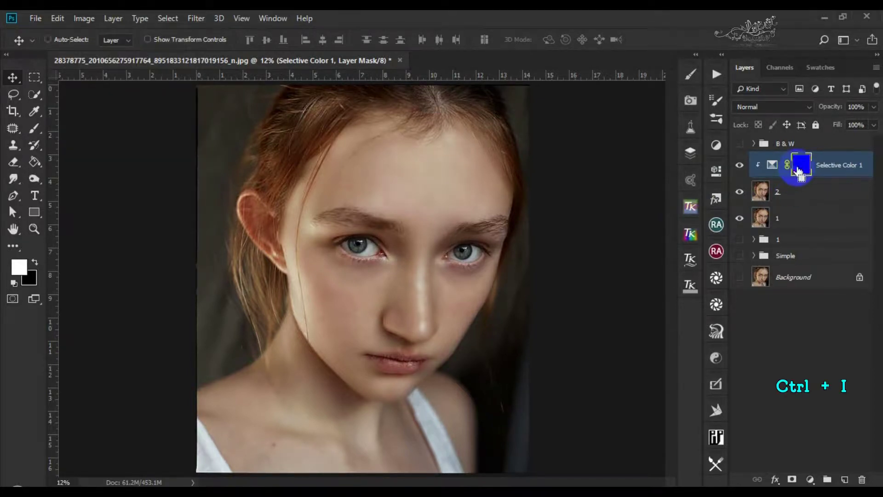
Step: Paint white on the Selective Color mask over the nose, lip and eye-area highlights with a soft brush of about 150 pixels
key(b)
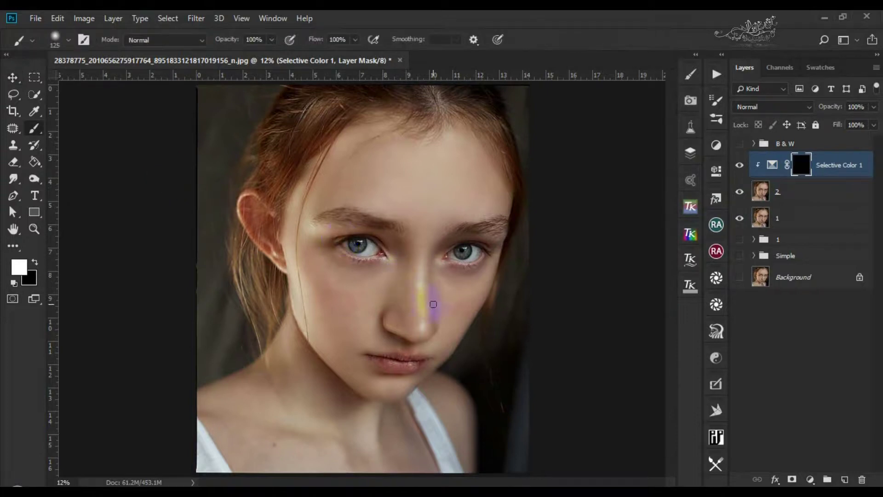
scroll(420, 298, up, 2)
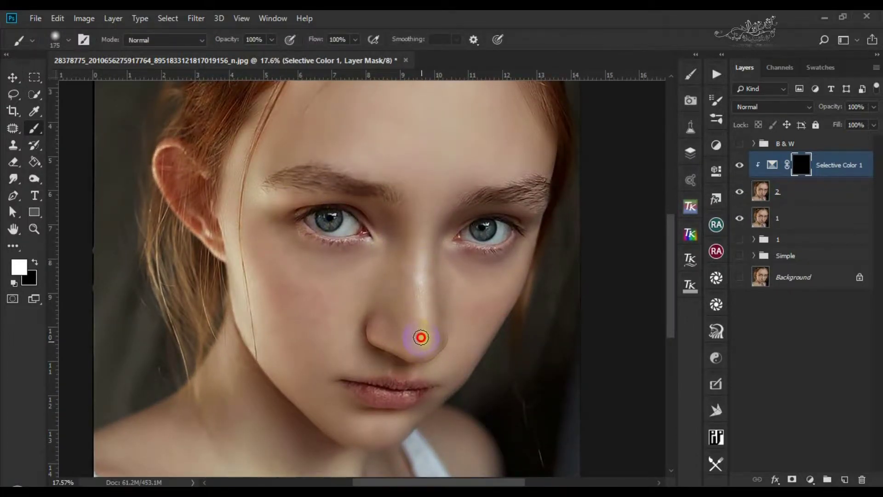
key([)
key([)
key([)
mouse_move(404, 396)
mouse_down()
mouse_move(382, 392)
mouse_move(409, 395)
mouse_move(392, 385)
mouse_move(403, 386)
mouse_move(413, 371)
mouse_move(399, 381)
mouse_move(389, 372)
mouse_move(434, 373)
mouse_up()
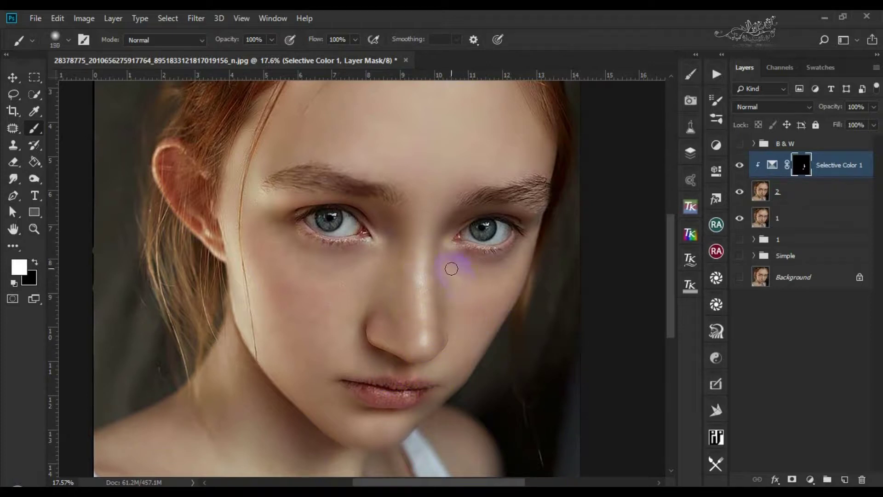
mouse_move(270, 206)
mouse_down()
mouse_move(285, 203)
mouse_move(274, 199)
mouse_move(463, 261)
mouse_up()
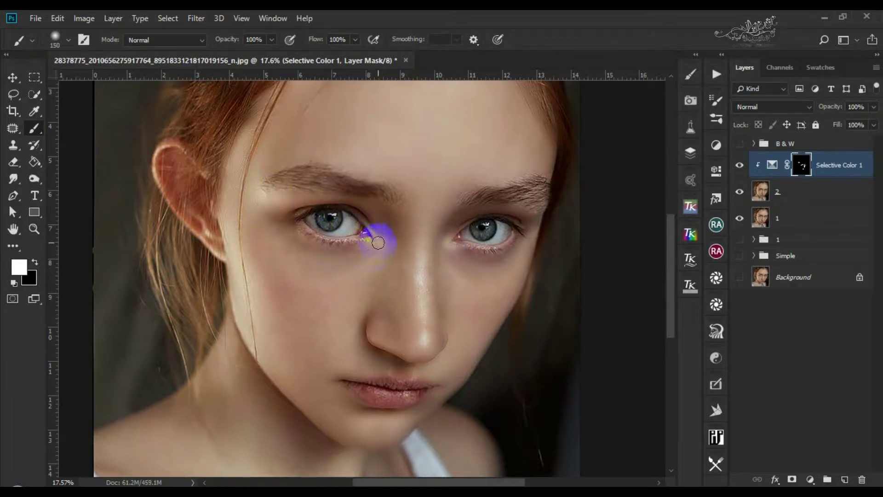
mouse_move(348, 269)
mouse_down()
mouse_move(372, 271)
mouse_move(489, 362)
mouse_move(429, 347)
mouse_up()
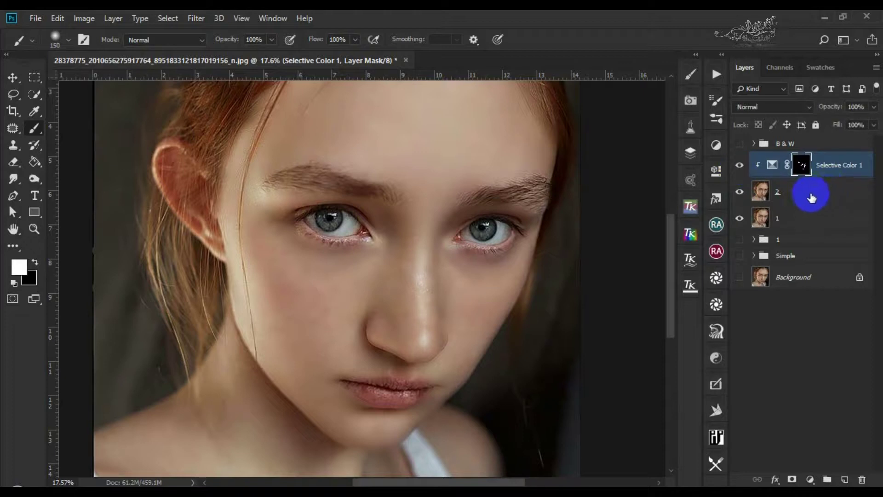
Step: Group the Selective Color adjustment with layers 2 and 1 and name the group 2
shift+click(803, 222)
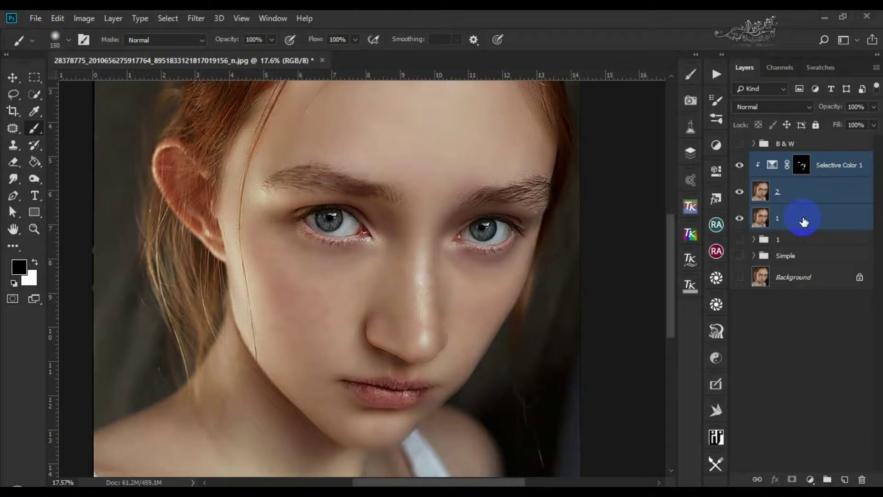
key(ctrl+g)
double_click(828, 162)
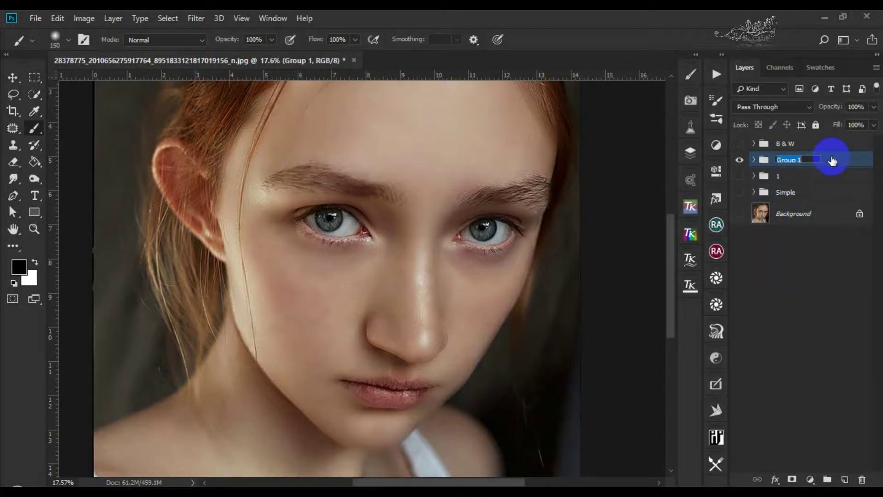
Step: Stamp the visible layers above group 2, duplicate the stamp, and rename the two layers 1 and 2
key(ctrl+alt+shift+e)
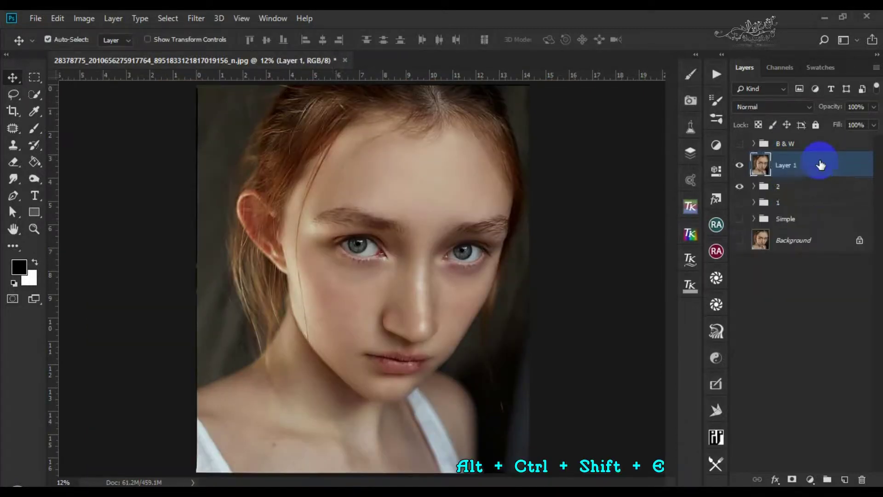
key(ctrl+j)
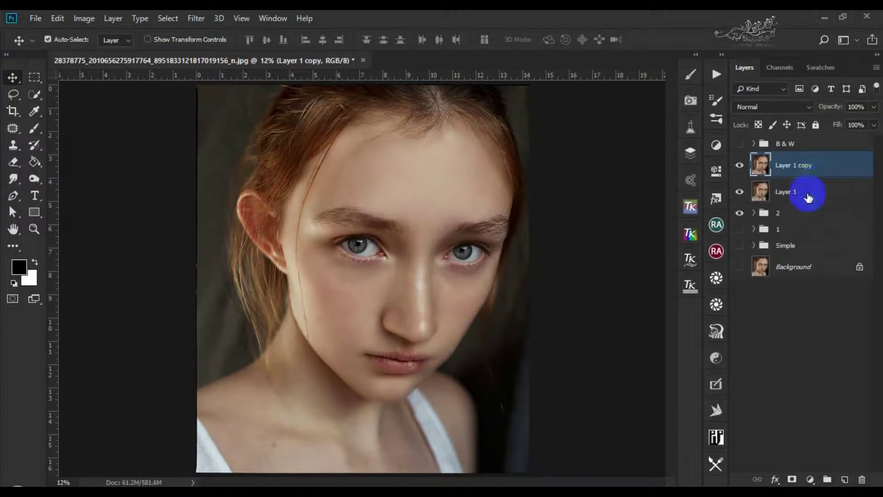
click(783, 192)
double_click(784, 191)
text(1)
double_click(802, 166)
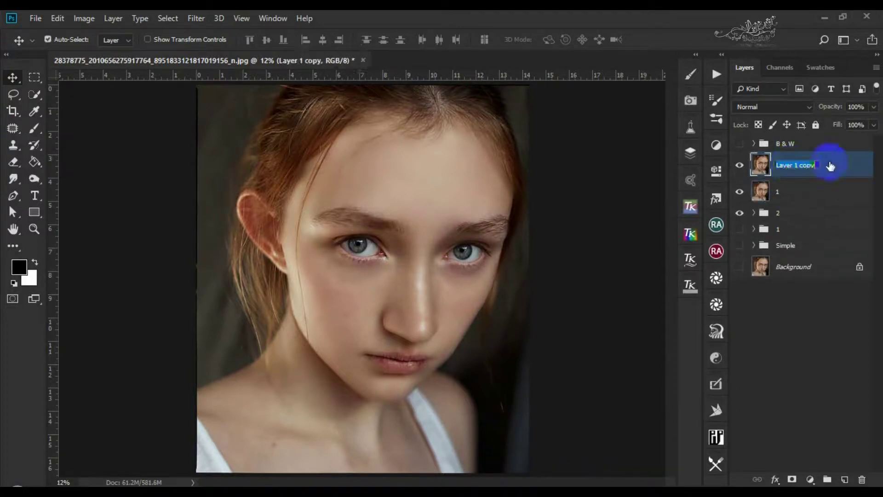
text(2)
click(839, 163)
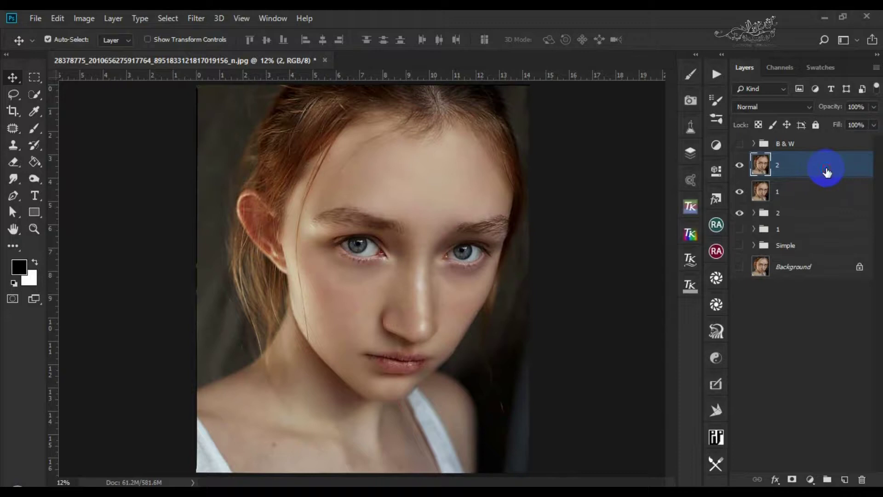
Step: Set the top layer 2 to Multiply blending and hide it behind a black mask
click(767, 110)
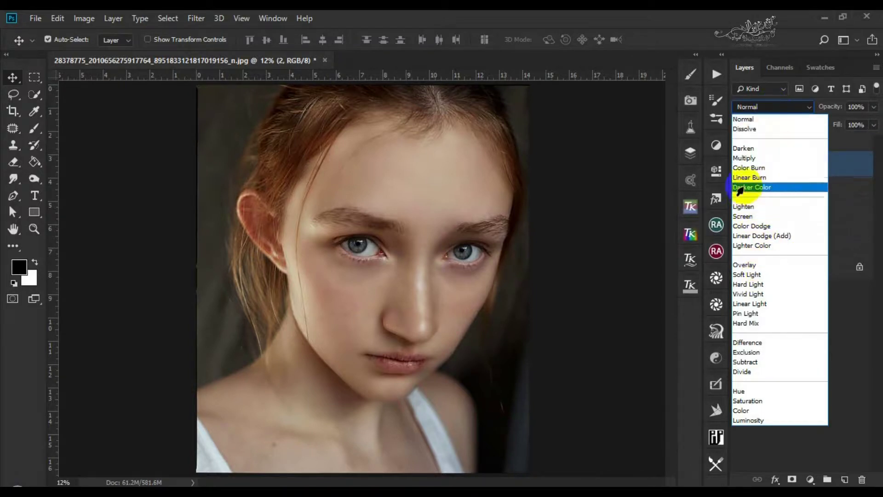
click(745, 159)
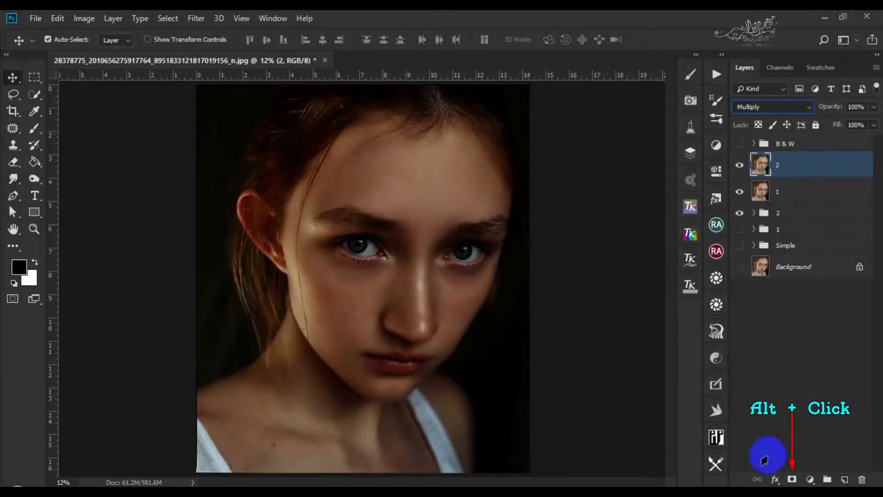
alt+click(792, 479)
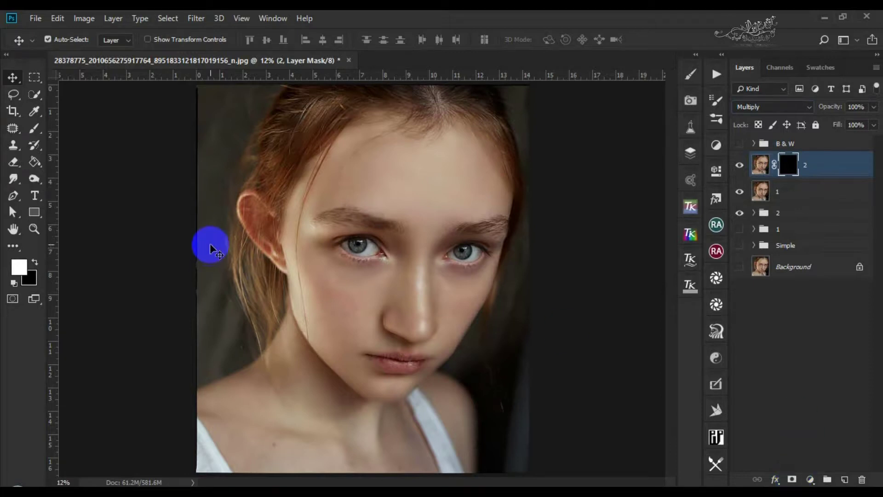
Step: Adjust the brush and paint white at a size of 70 pixels over the lips on the Multiply layer's mask
click(31, 133)
scroll(414, 368, up, 5)
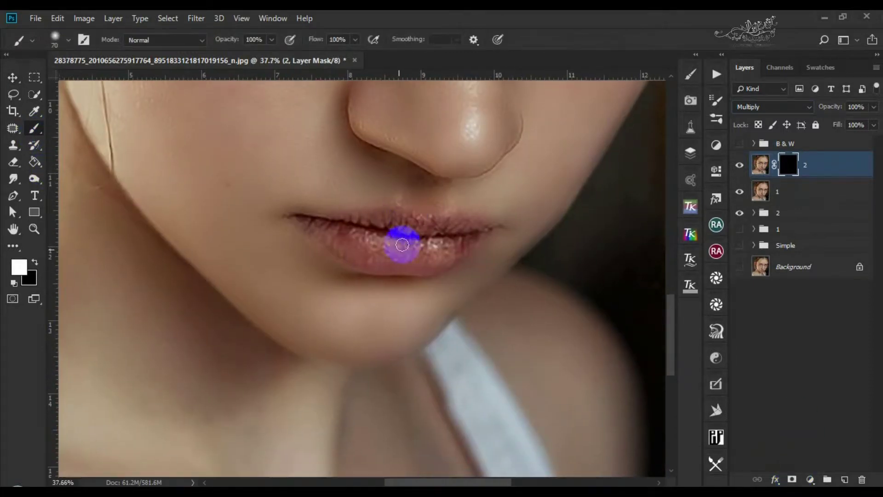
mouse_move(402, 245)
mouse_down()
mouse_move(361, 248)
mouse_move(383, 251)
mouse_move(355, 238)
mouse_move(370, 236)
mouse_move(357, 220)
mouse_move(469, 226)
mouse_move(452, 251)
mouse_move(419, 254)
mouse_move(425, 247)
mouse_move(361, 238)
mouse_move(393, 242)
mouse_move(371, 253)
mouse_move(310, 223)
mouse_move(366, 256)
mouse_up()
click(68, 40)
drag(85, 112, 46, 119)
click(475, 15)
mouse_move(378, 258)
mouse_down()
mouse_move(425, 259)
mouse_move(360, 256)
mouse_move(326, 237)
mouse_move(407, 266)
mouse_move(455, 248)
mouse_move(438, 258)
mouse_up()
scroll(396, 290, up, 3)
scroll(396, 289, up, 2)
drag(350, 197, 455, 169)
mouse_move(408, 134)
mouse_down()
mouse_move(372, 138)
mouse_move(399, 144)
mouse_move(423, 196)
mouse_move(405, 199)
mouse_move(376, 177)
mouse_move(417, 205)
mouse_move(550, 211)
mouse_up()
mouse_move(440, 211)
mouse_down()
mouse_move(369, 172)
mouse_move(331, 138)
mouse_up()
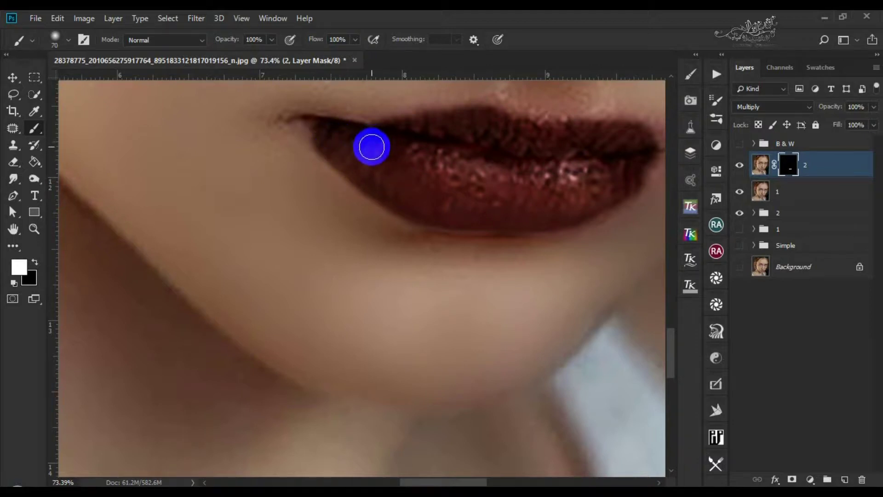
Step: Reduce the brush to 40 pixels and finish painting white over the lip edges and corners on the Multiply layer's mask
key(bracketleft)
key(bracketleft)
key(bracketleft)
mouse_move(367, 149)
mouse_down()
mouse_move(303, 126)
mouse_move(387, 142)
mouse_up()
scroll(521, 197, down, 5)
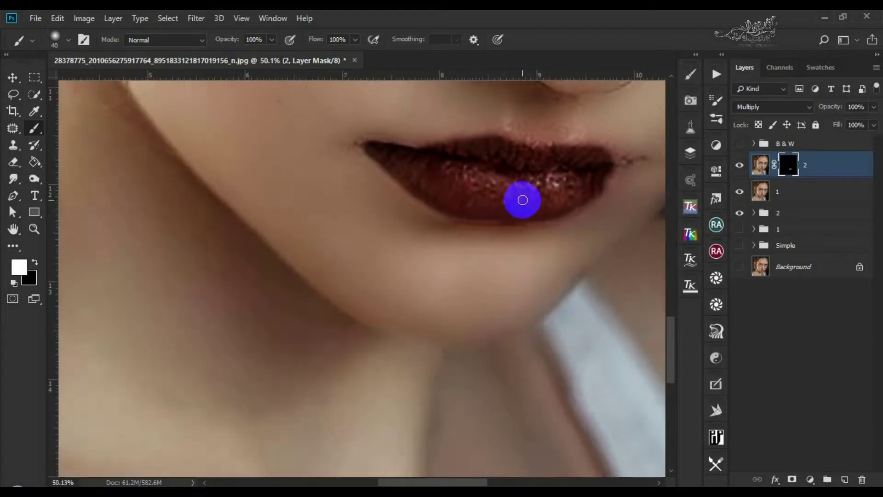
scroll(553, 208, up, 4)
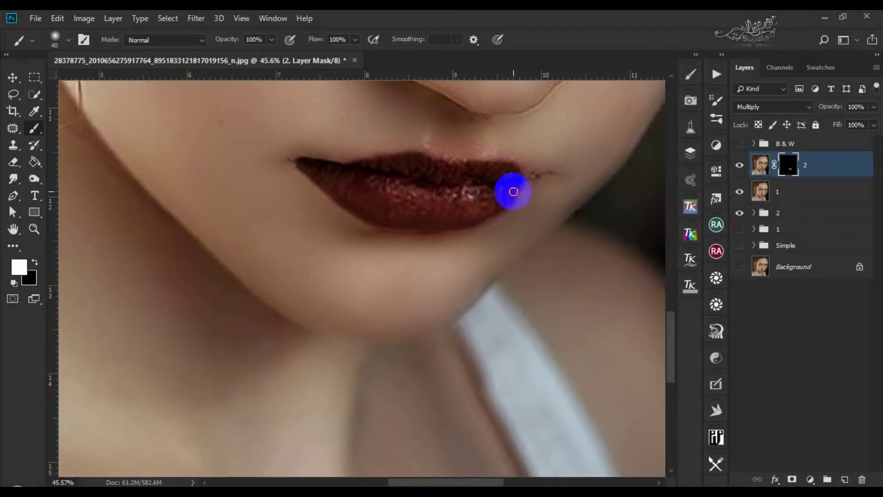
mouse_move(513, 192)
mouse_down()
mouse_move(519, 170)
mouse_move(531, 175)
mouse_move(511, 201)
mouse_move(531, 179)
mouse_move(523, 203)
mouse_move(510, 195)
mouse_move(524, 187)
mouse_move(496, 206)
mouse_move(529, 180)
mouse_up()
scroll(486, 206, down, 1)
key(ctrl+0)
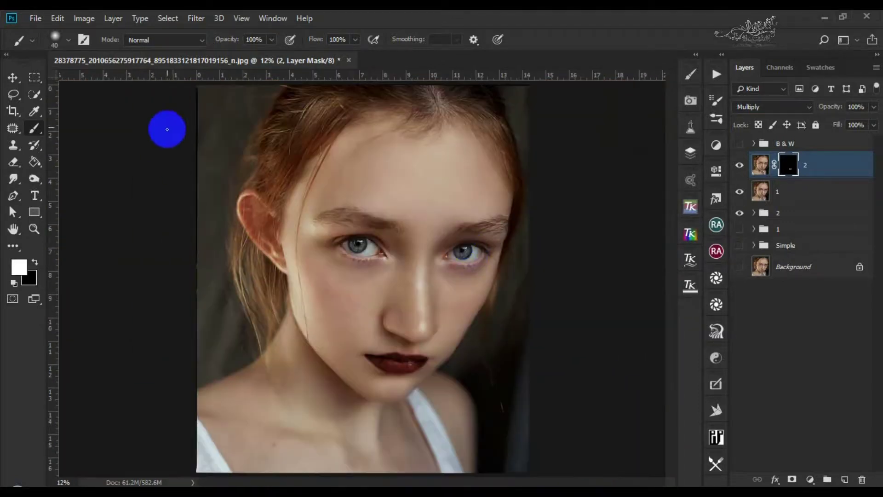
click(13, 77)
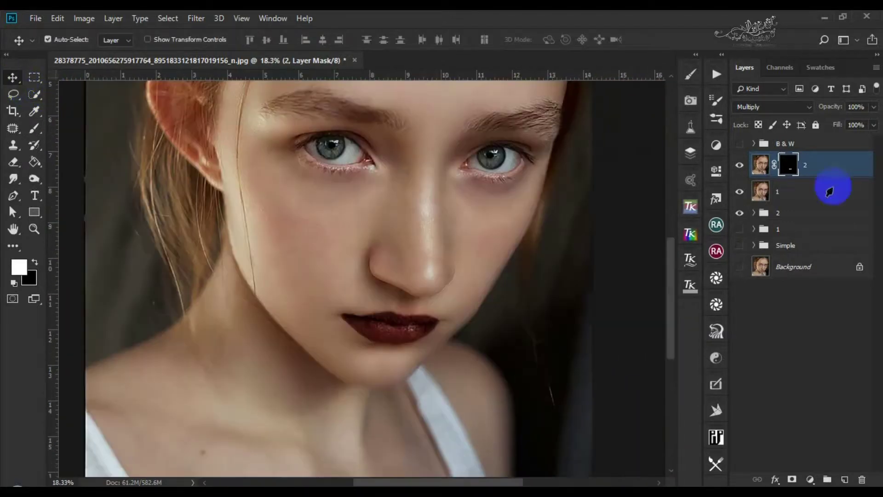
Step: Set the Multiply layer's opacity and fill to 50% each and compare the lips with the layer hidden and shown
click(853, 106)
text(50)
key(Return)
click(838, 126)
text(50)
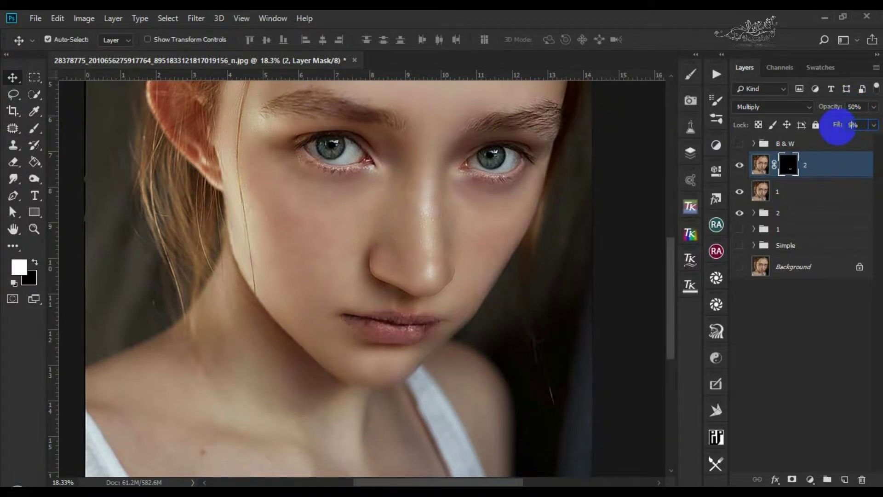
click(739, 166)
click(739, 166)
click(739, 166)
click(740, 167)
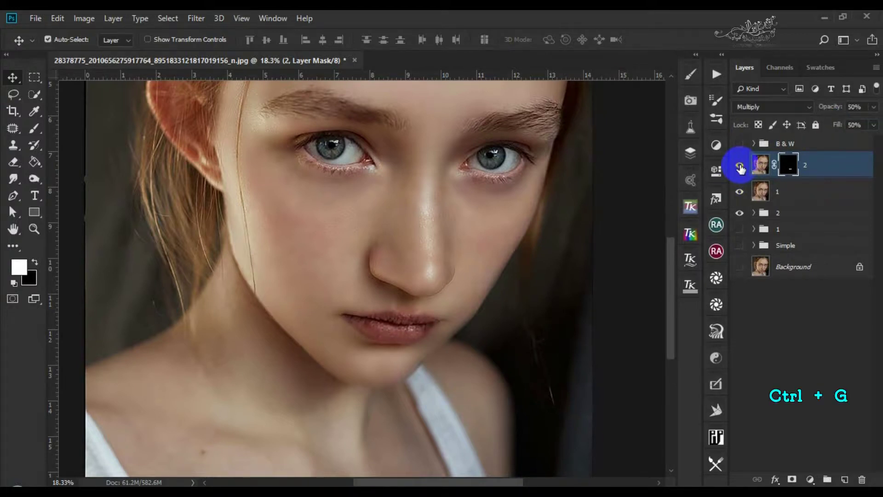
Step: Group layers 2 and 1 and name the group Lip
shift+click(809, 194)
key(ctrl+g)
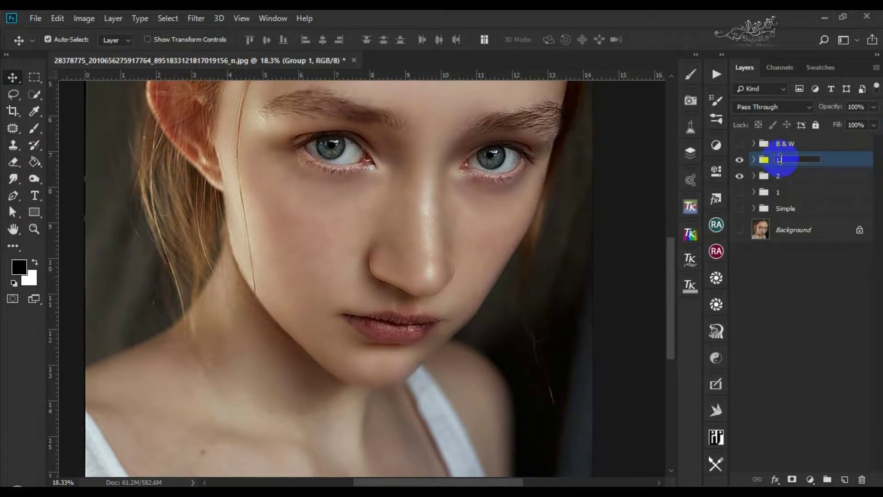
key(Return)
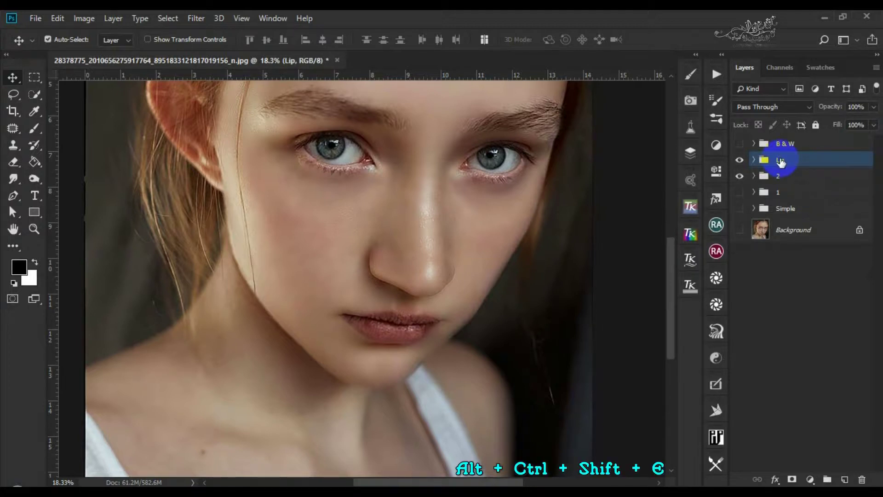
Step: Stamp the visible layers above the Lip group, duplicate the stamp, and name the two layers 1 and 2
key(ctrl+alt+shift+e)
double_click(788, 166)
key(Return)
key(ctrl+j)
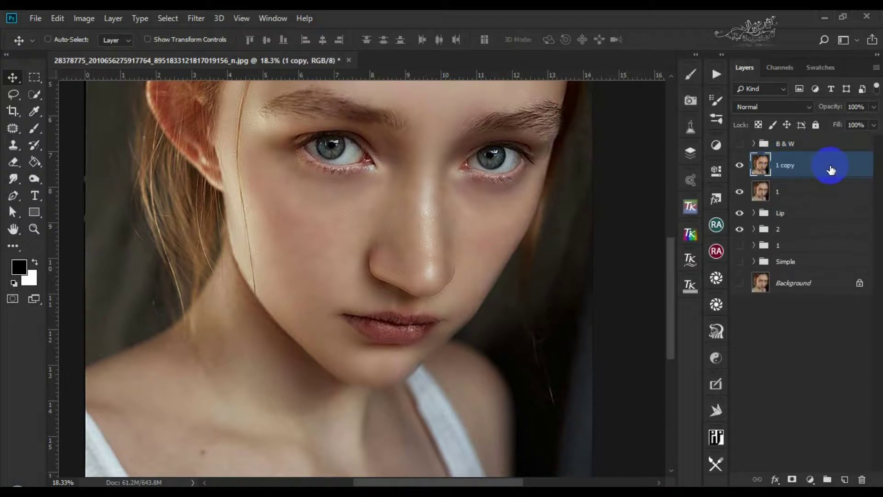
double_click(784, 165)
key(ctrl)
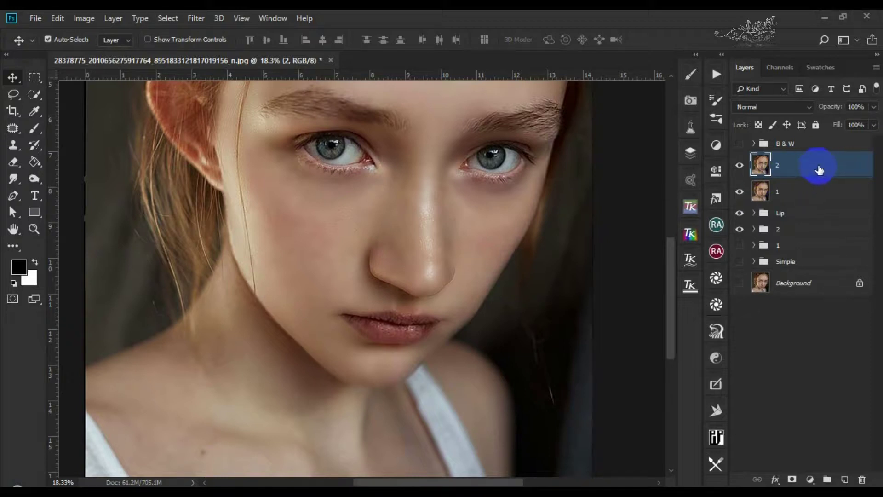
Step: Sharpen the top layer 2 with Unsharp Mask at an amount of 75% and a radius of 3 pixels
click(196, 18)
mouse_move(262, 238)
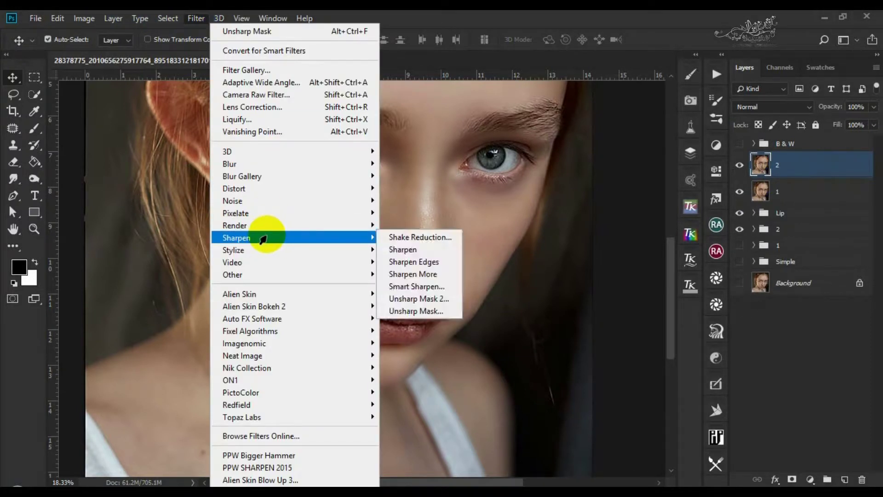
click(405, 310)
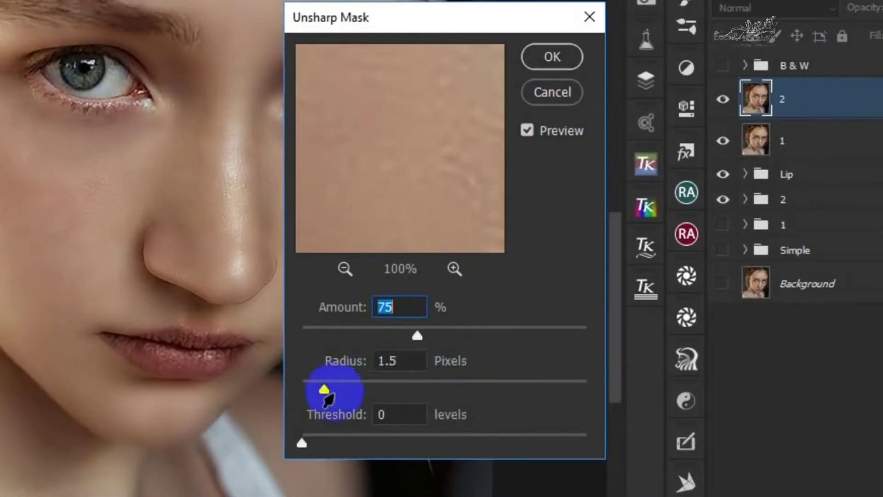
click(393, 360)
text(3)
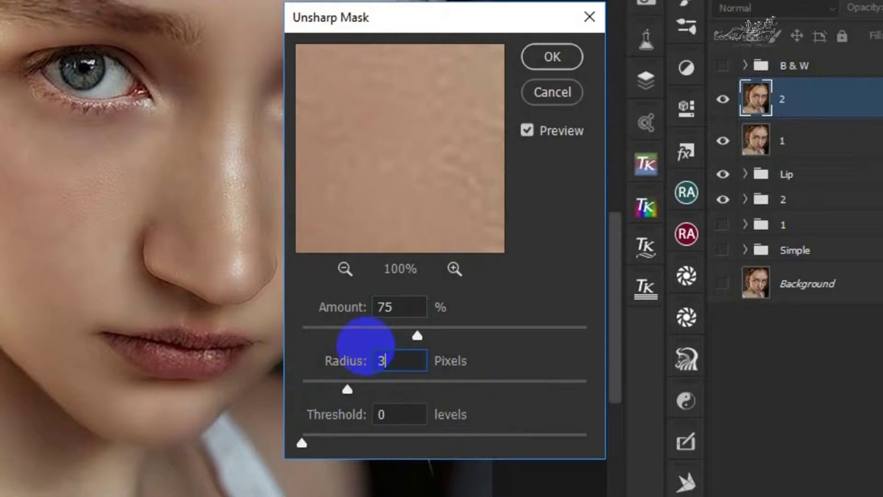
key(Return)
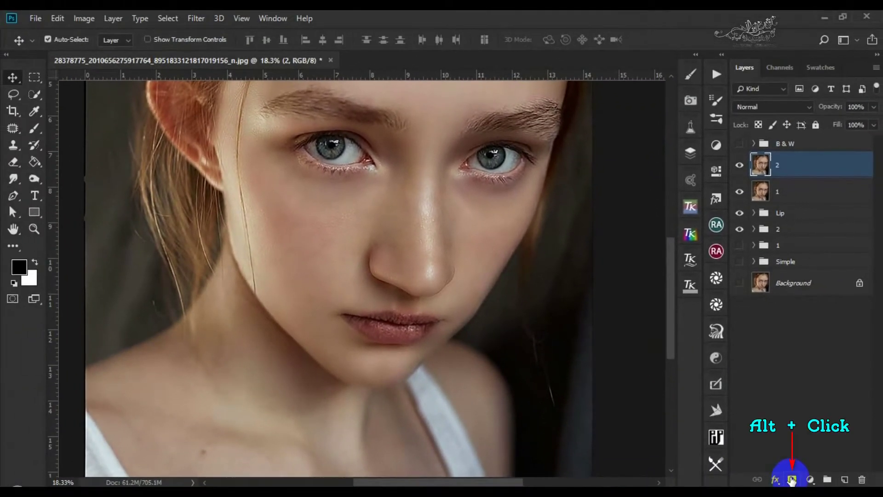
Step: Hide the sharpened layer behind a black mask and paint white over the lips, enlarging the brush to 60 pixels
alt+click(791, 479)
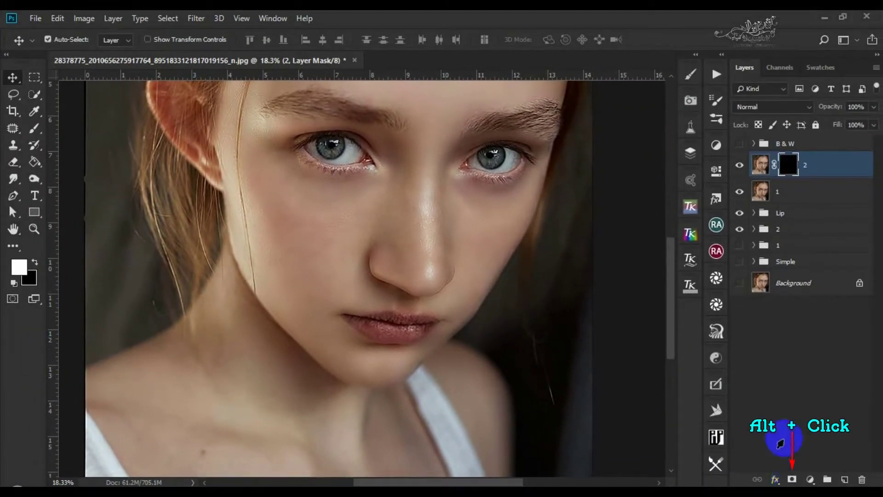
click(34, 129)
scroll(397, 336, up, 4)
mouse_move(397, 335)
mouse_down()
mouse_move(386, 331)
mouse_move(424, 321)
mouse_move(373, 337)
mouse_move(367, 323)
mouse_move(380, 296)
mouse_move(368, 299)
mouse_move(455, 302)
mouse_move(441, 337)
mouse_move(392, 341)
mouse_move(316, 315)
mouse_move(334, 304)
mouse_move(312, 299)
mouse_move(433, 298)
mouse_move(448, 315)
mouse_move(442, 337)
mouse_move(385, 343)
mouse_move(292, 300)
mouse_move(474, 307)
mouse_move(432, 337)
mouse_move(372, 311)
mouse_move(309, 312)
mouse_move(329, 325)
mouse_move(305, 309)
mouse_move(380, 295)
mouse_move(460, 314)
mouse_move(429, 321)
mouse_up()
key(])
key(bracketright)
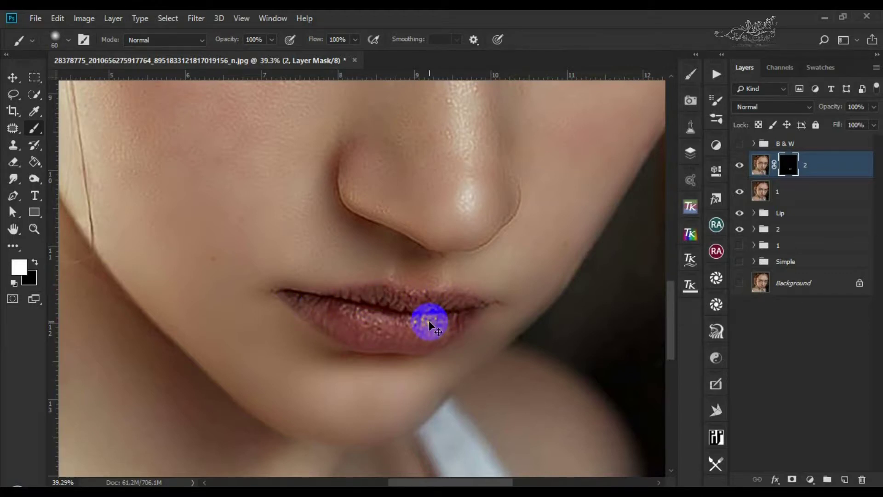
key(ctrl+0)
key(v)
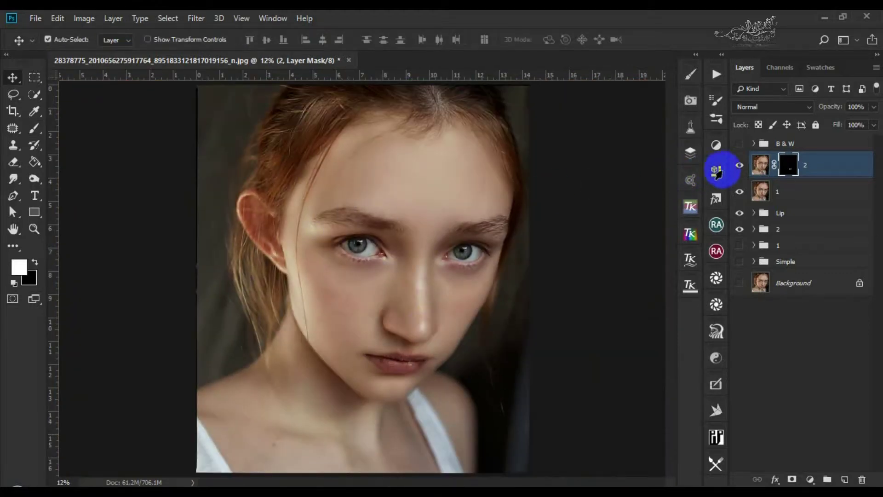
click(739, 166)
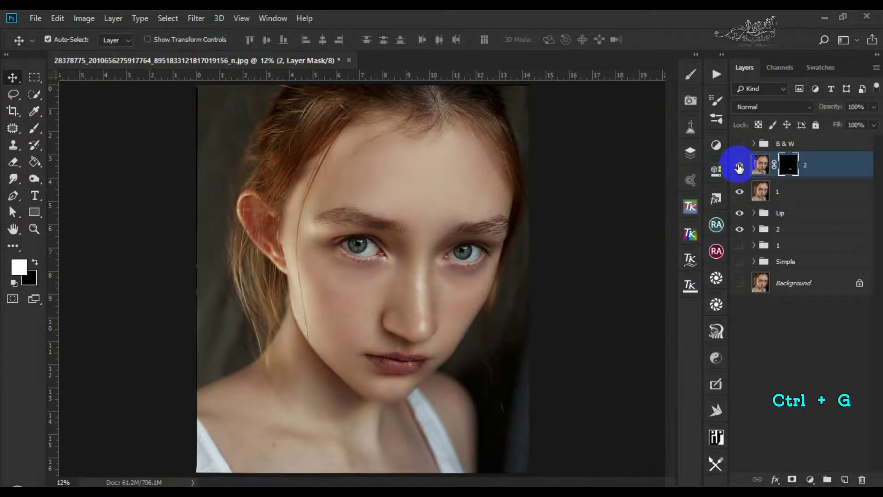
Step: Group the sharpened layer 2 with layer 1 and name the group 3
shift+click(801, 194)
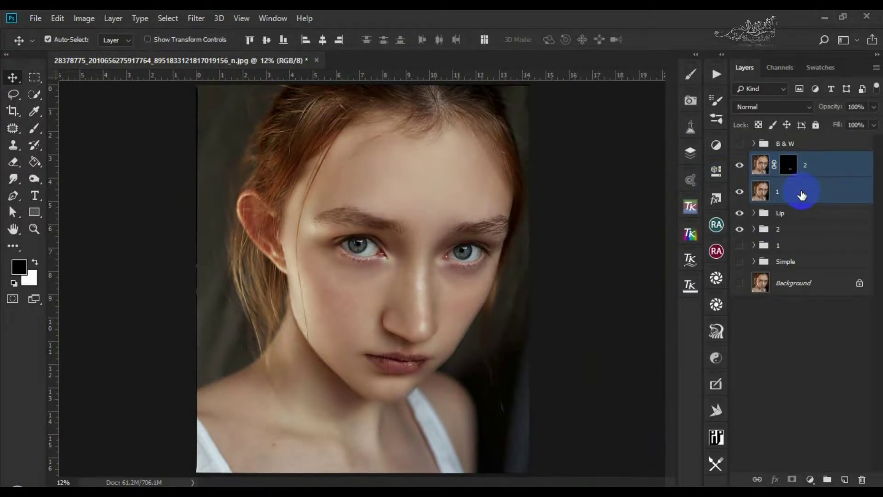
key(ctrl+g)
double_click(786, 160)
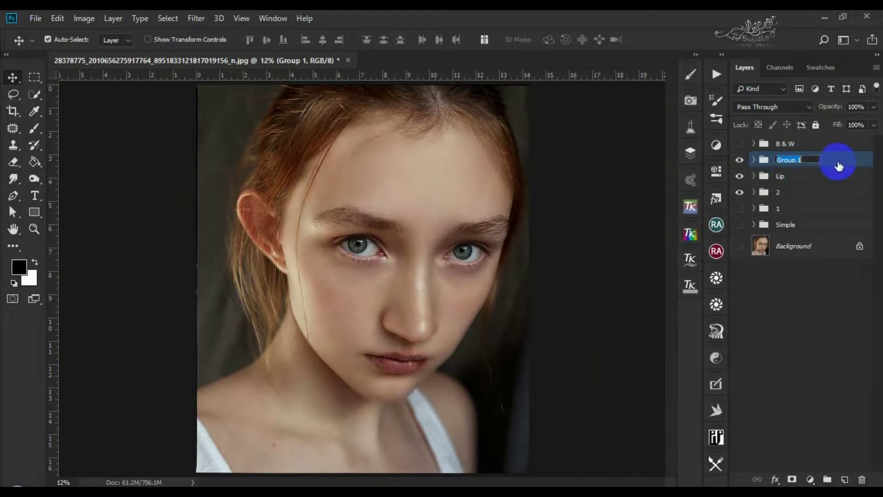
text(3)
key(Return)
Step: Lower the opacity of the sharpened layer 2 inside group 3 to 75% and collapse the group
click(753, 160)
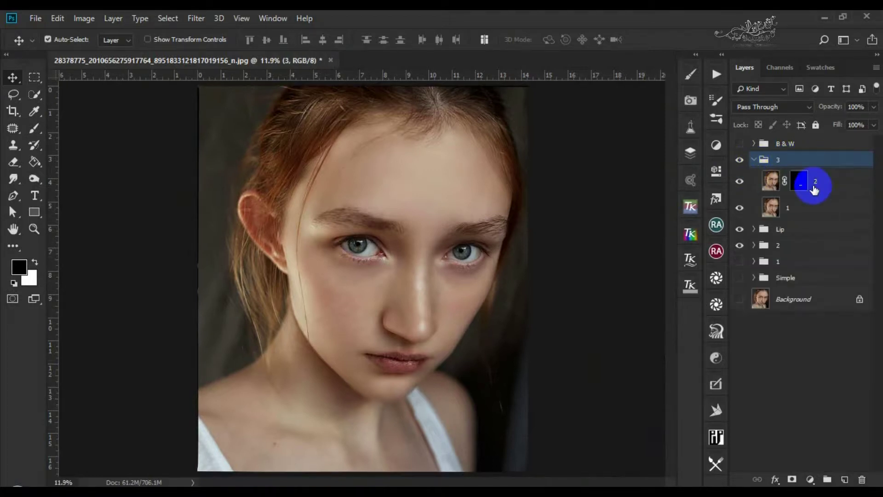
click(830, 182)
drag(859, 106, 843, 109)
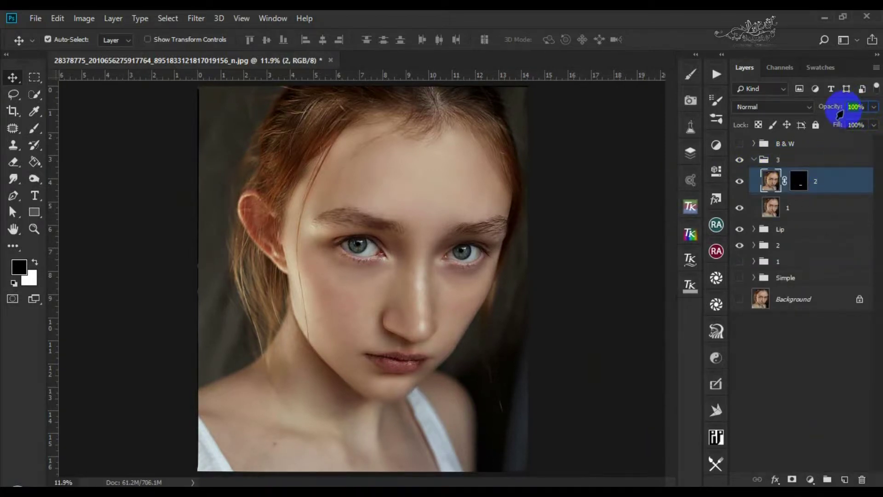
click(753, 159)
Step: Stamp the visible layers above group 3, duplicate the stamp, and rename the two layers 1 and 2
click(806, 164)
key(ctrl+alt+shift+e)
key(ctrl+j)
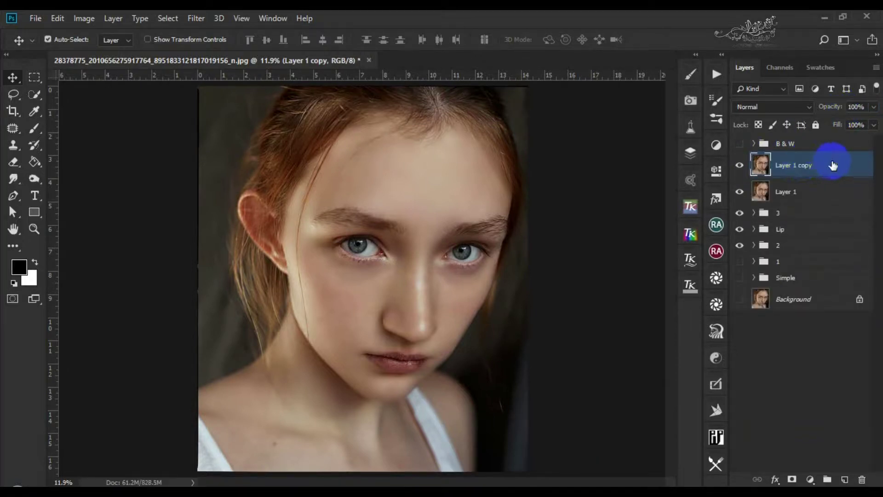
double_click(785, 191)
text(1)
double_click(787, 165)
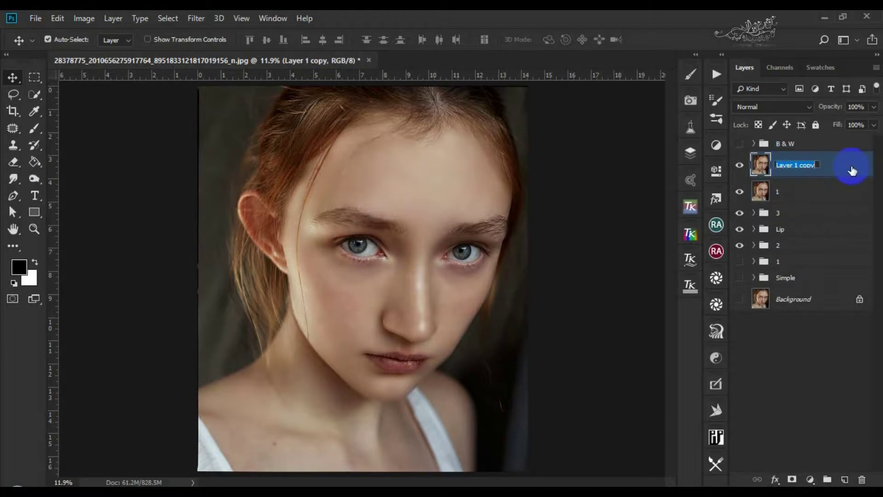
text(2)
key(Return)
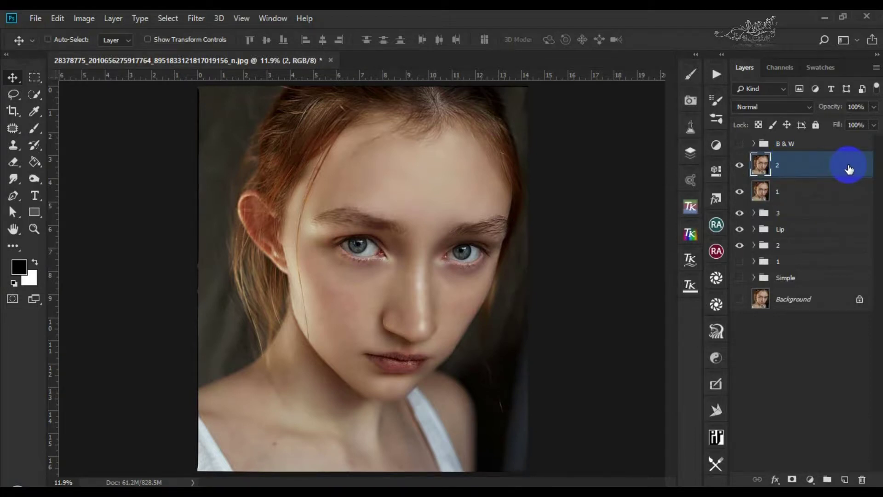
Step: Show the Background layer and hide the groups 3, Lip and 2
key(ctrl)
scroll(493, 340, up, 1)
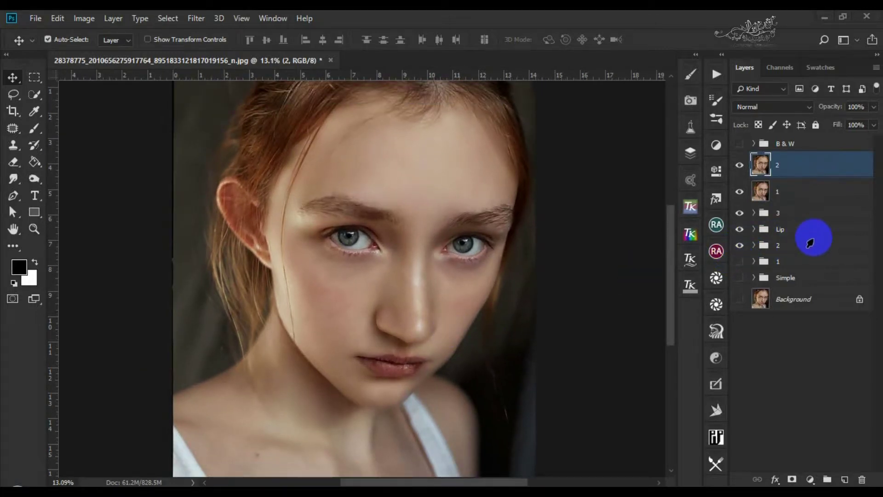
click(739, 299)
click(739, 212)
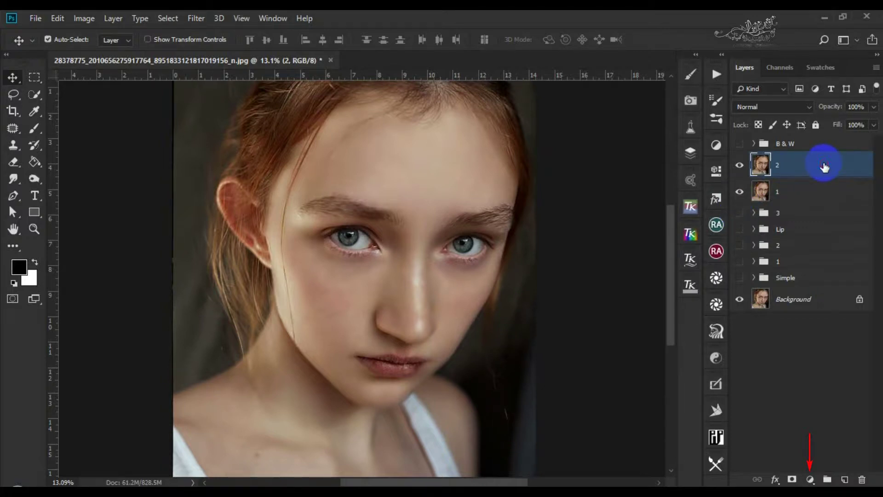
Step: Add a Selective Color adjustment above layer 2 and target the Reds
click(809, 480)
click(804, 470)
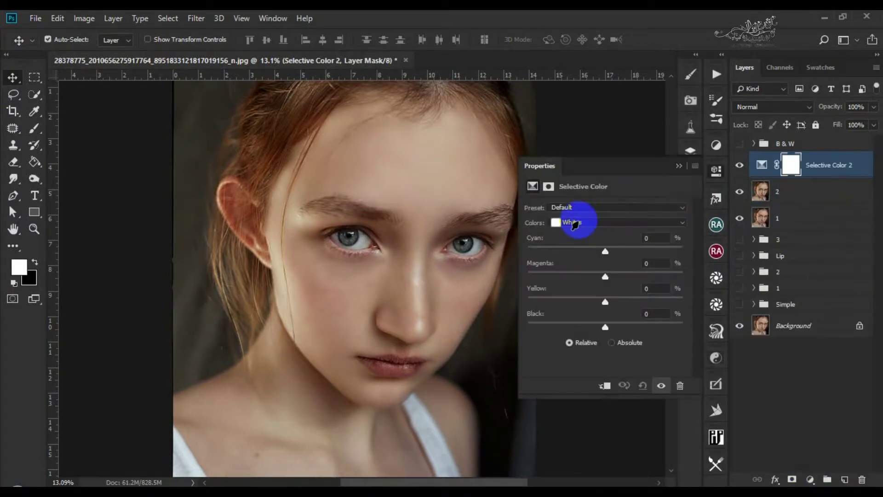
click(576, 222)
click(573, 224)
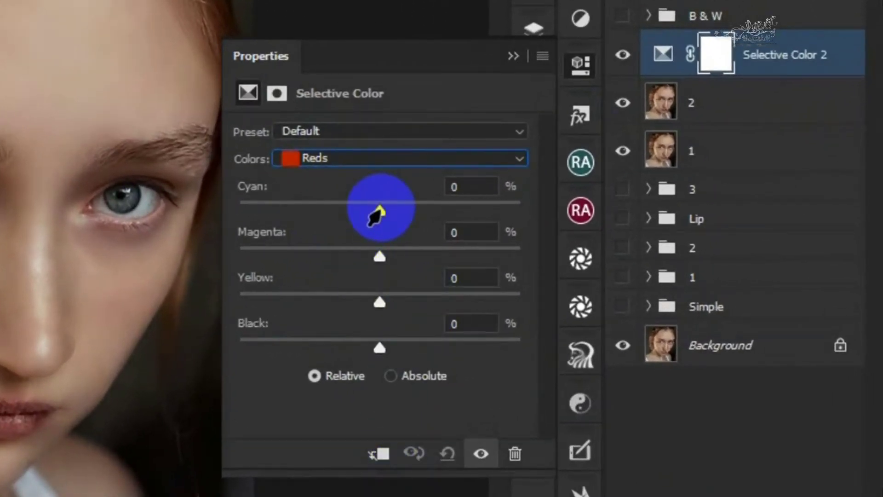
Step: Set the Reds to Cyan -20, Magenta +13, Yellow +20 and Black -12, and compare the adjustment hidden and shown
drag(380, 210, 348, 210)
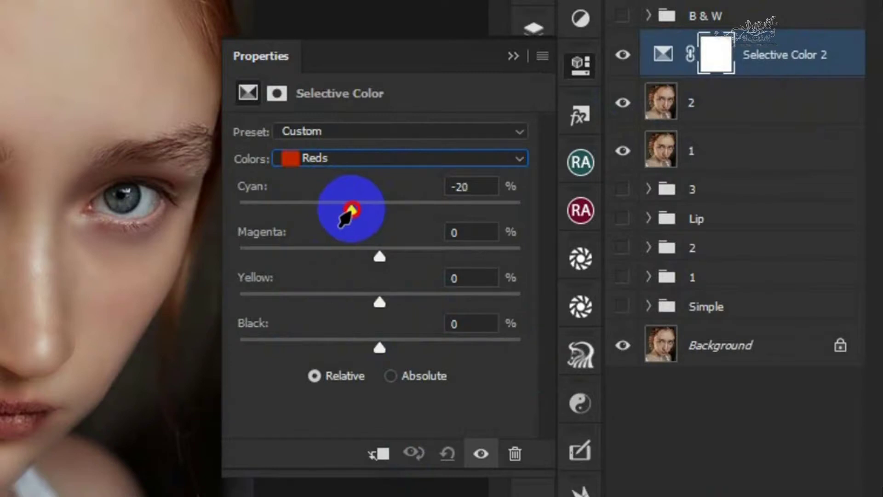
drag(373, 350, 362, 351)
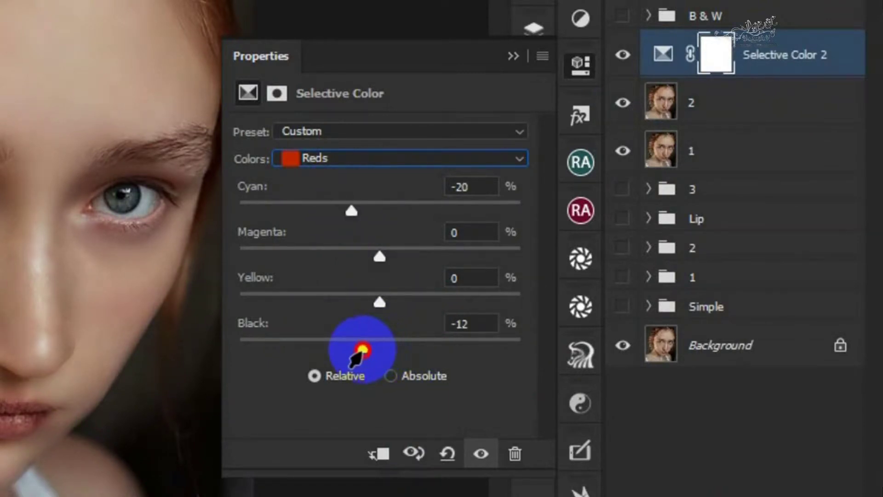
drag(375, 256, 393, 257)
drag(380, 302, 407, 299)
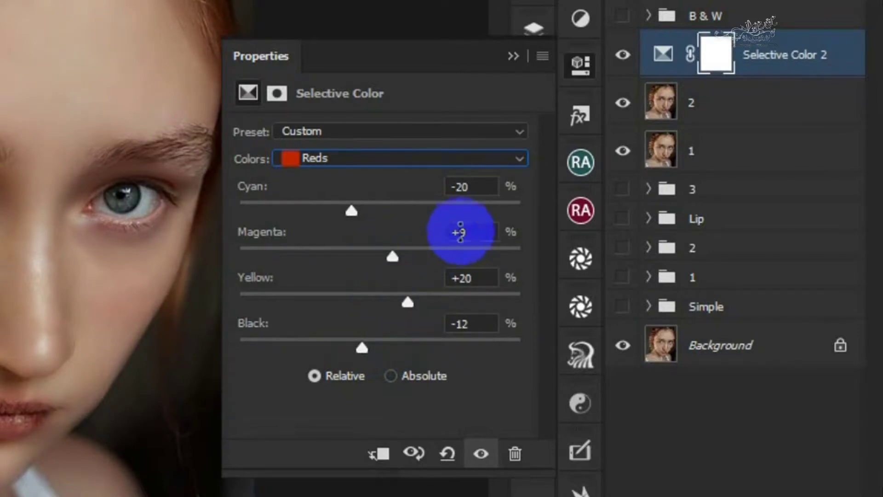
click(455, 233)
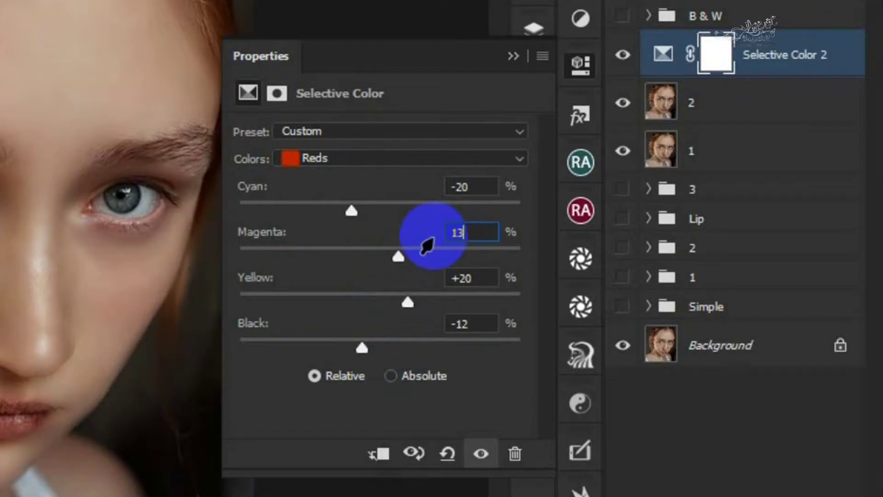
click(581, 62)
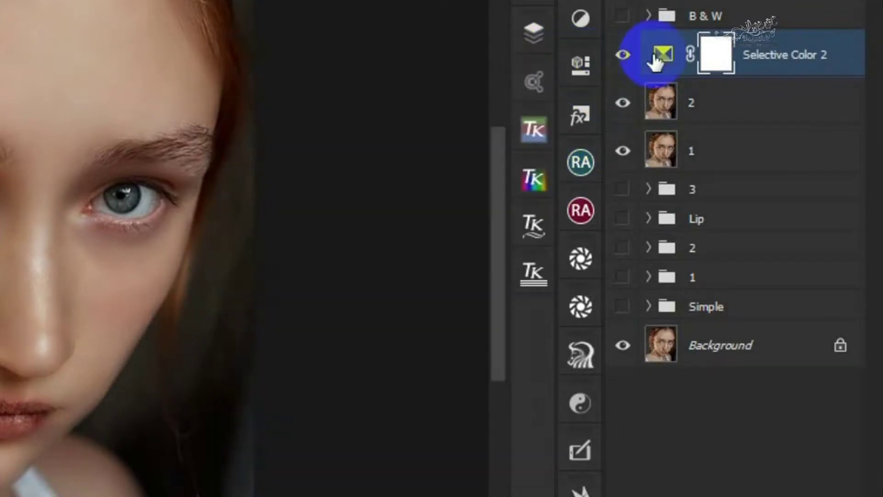
click(622, 55)
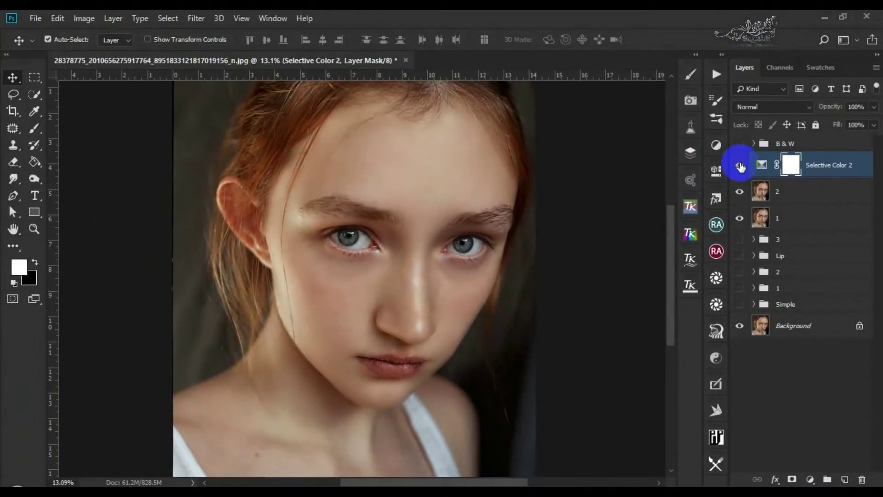
click(739, 165)
Step: Merge the stamped layers 2 and 1 below the Selective Color adjustment into one layer named 1
click(850, 166)
click(798, 191)
shift+click(797, 223)
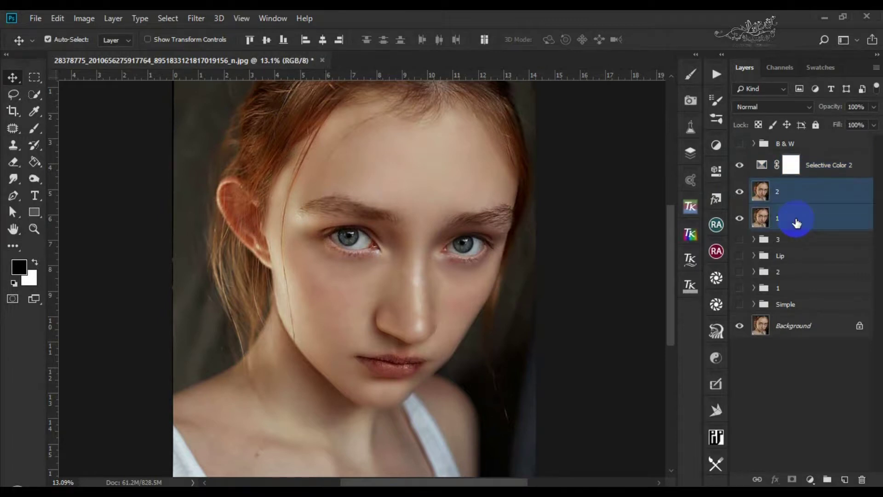
key(ctrl+e)
double_click(777, 192)
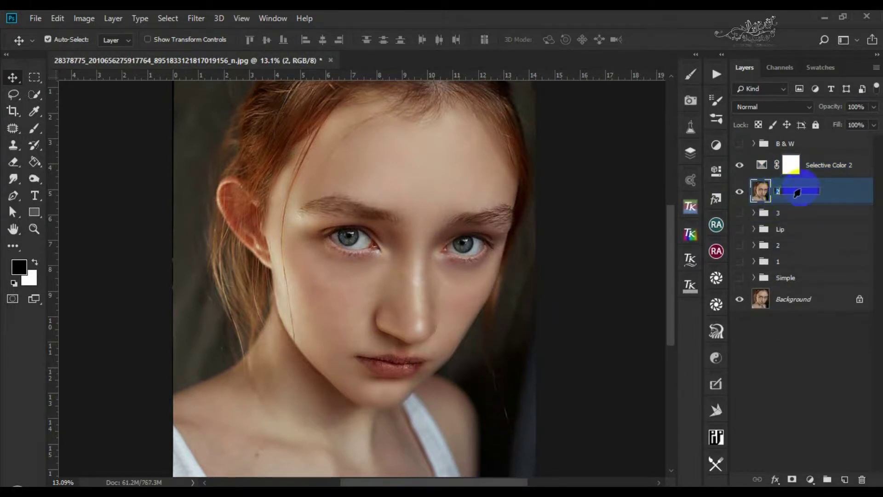
key(Return)
Step: Clip the Selective Color 2 adjustment to layer 1 and compare the image with the adjustment hidden and shown
click(816, 161)
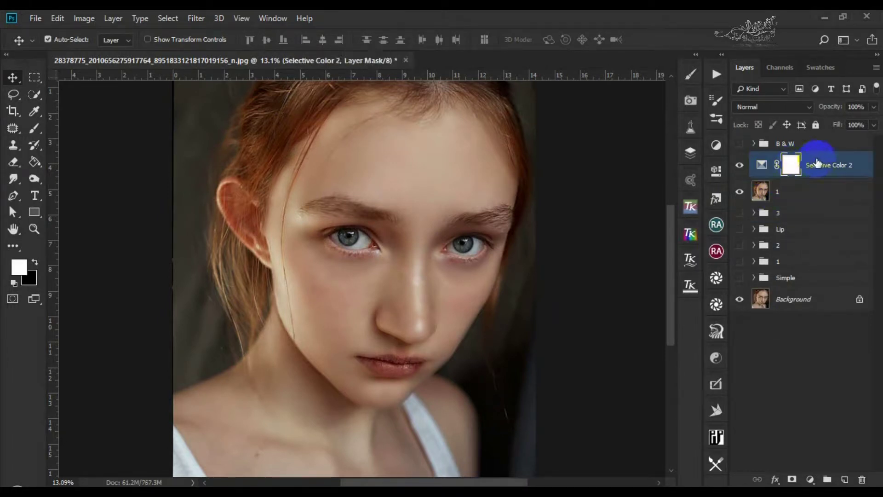
key(ctrl+alt+g)
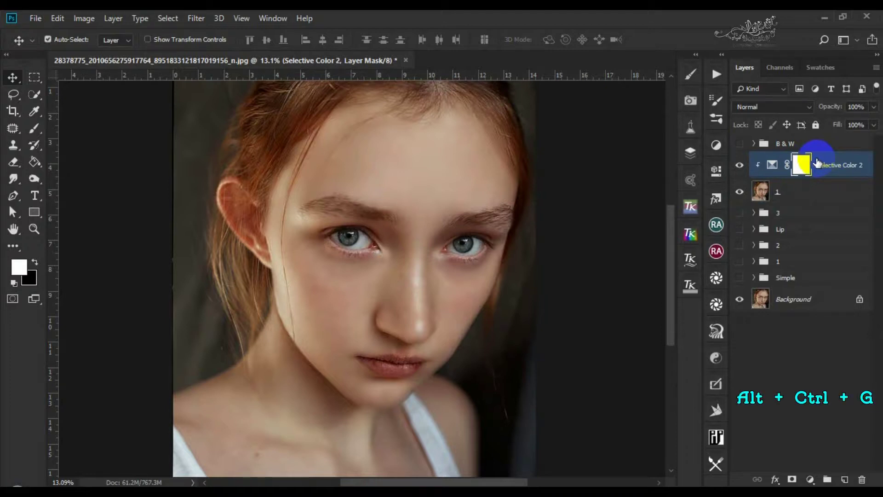
click(739, 165)
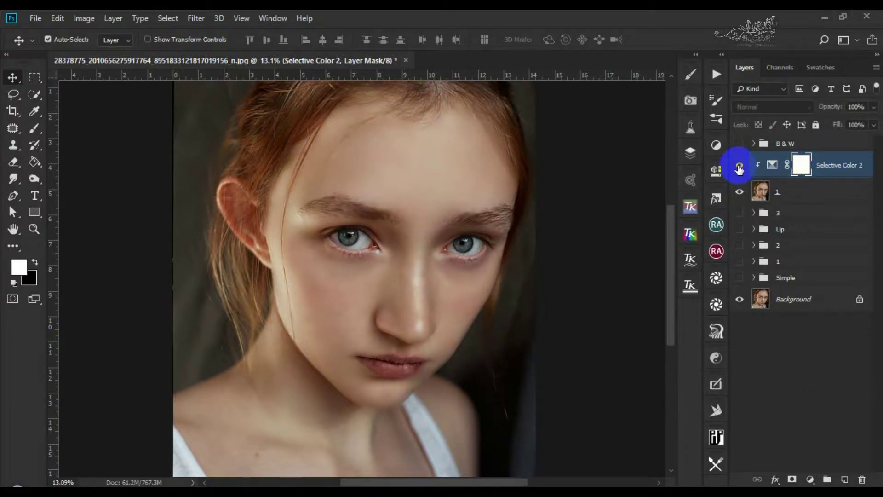
click(739, 166)
Step: Group the Selective Color 2 adjustment with layer 1 and name the group Selective Color
click(802, 198)
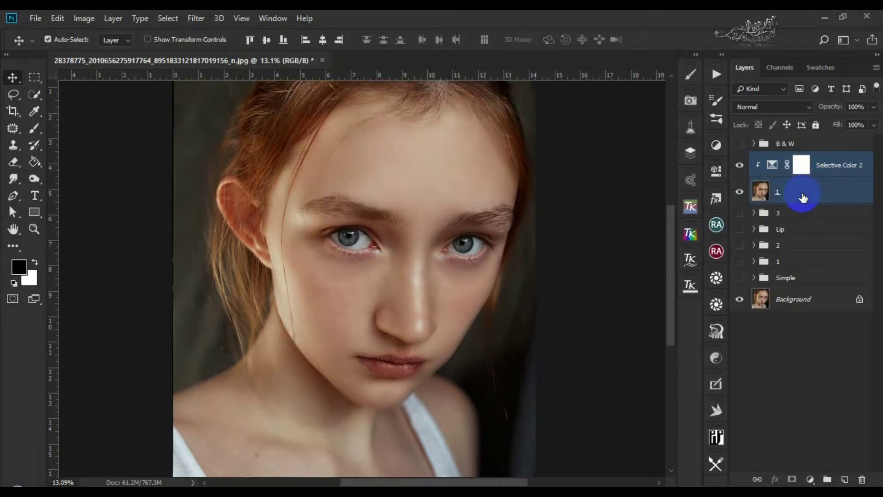
click(833, 170)
double_click(837, 166)
key(ctrl+c)
click(804, 192)
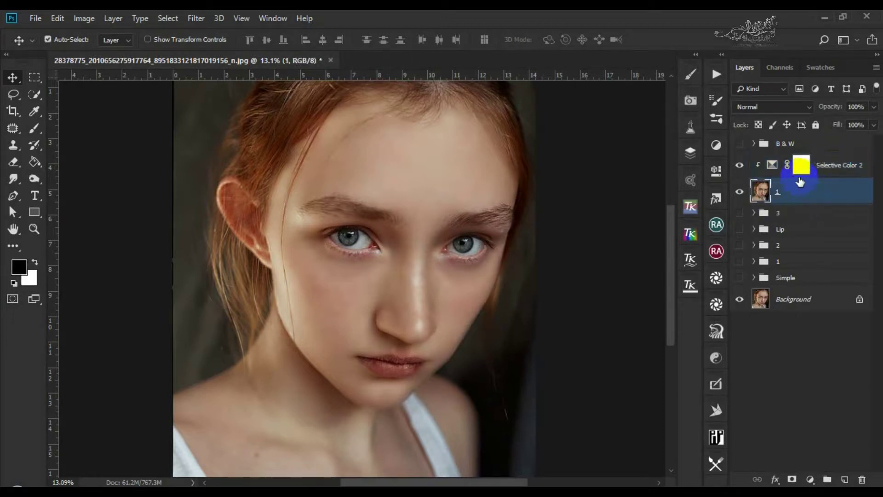
click(821, 168)
ctrl+click(804, 194)
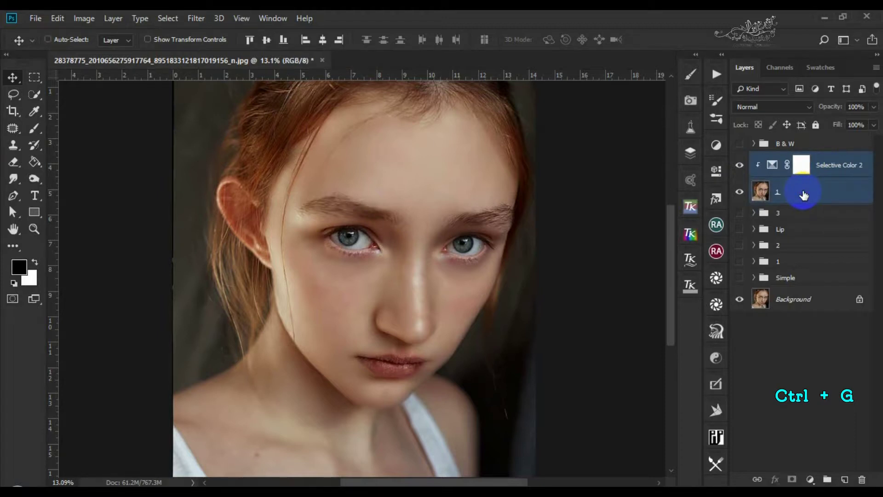
key(ctrl+g)
double_click(793, 161)
key(ctrl+v)
key(Return)
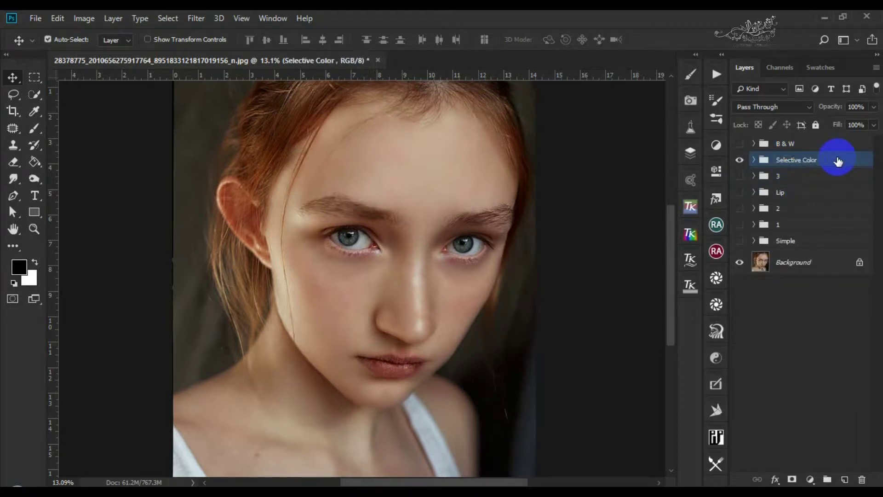
Step: Stamp the visible layers into a new layer named 1, hide the Selective Color group, and compare the stamp hidden and shown
key(ctrl+alt+shift+e)
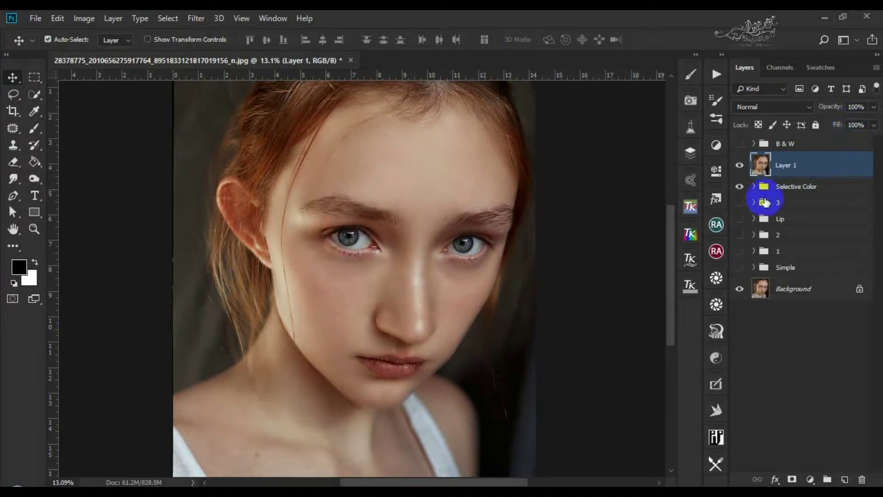
double_click(791, 165)
key(Return)
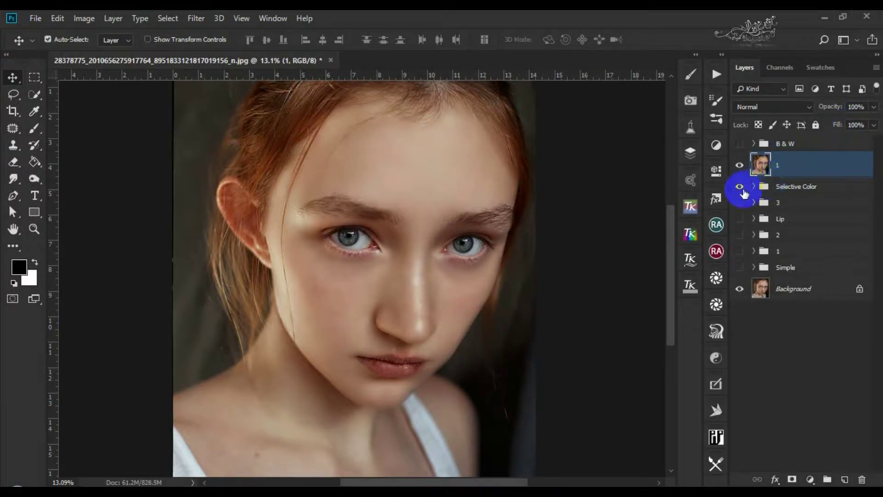
click(739, 165)
click(740, 166)
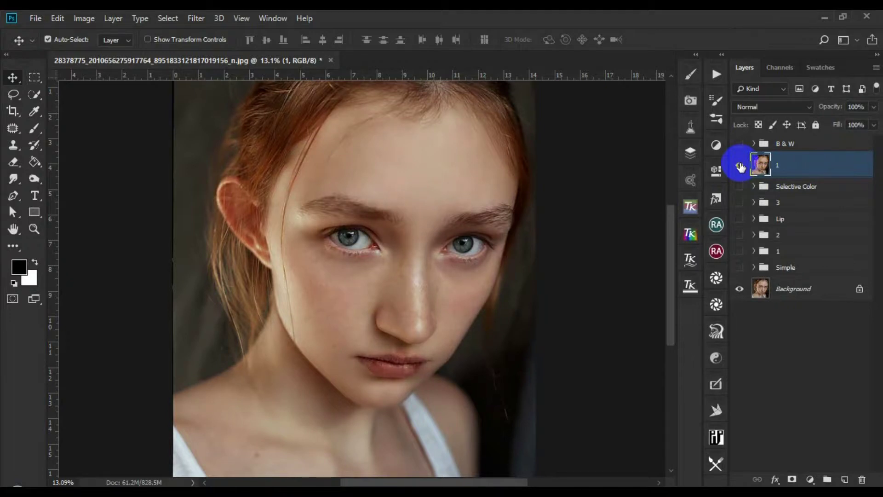
click(738, 166)
Step: Draw a closed Pen path around the left side of the nose bridge, from the inner brow down to above the nostril
click(13, 196)
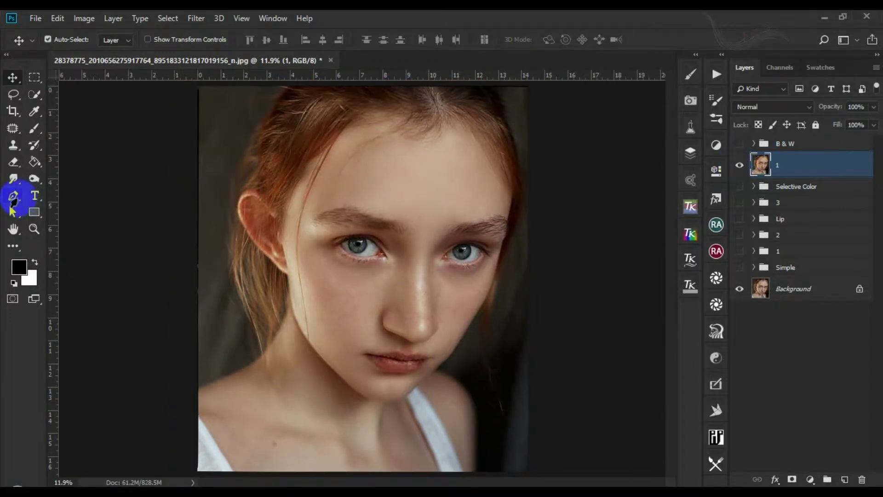
scroll(419, 280, up, 5)
scroll(420, 276, up, 2)
click(382, 161)
drag(397, 341, 378, 410)
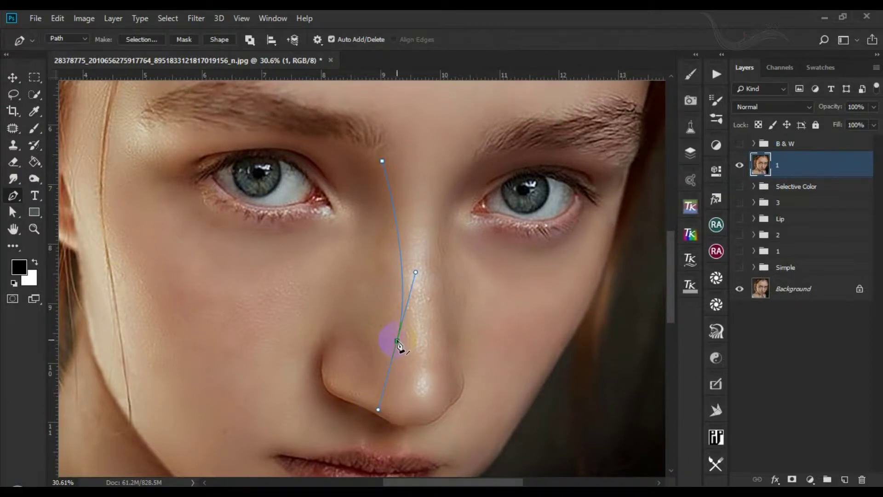
drag(328, 341, 311, 357)
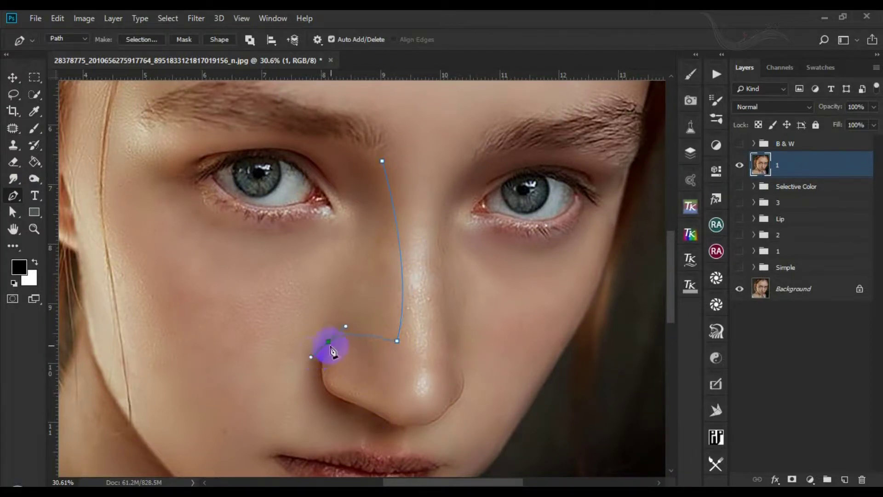
alt+click(328, 342)
drag(357, 270, 372, 211)
alt+click(358, 271)
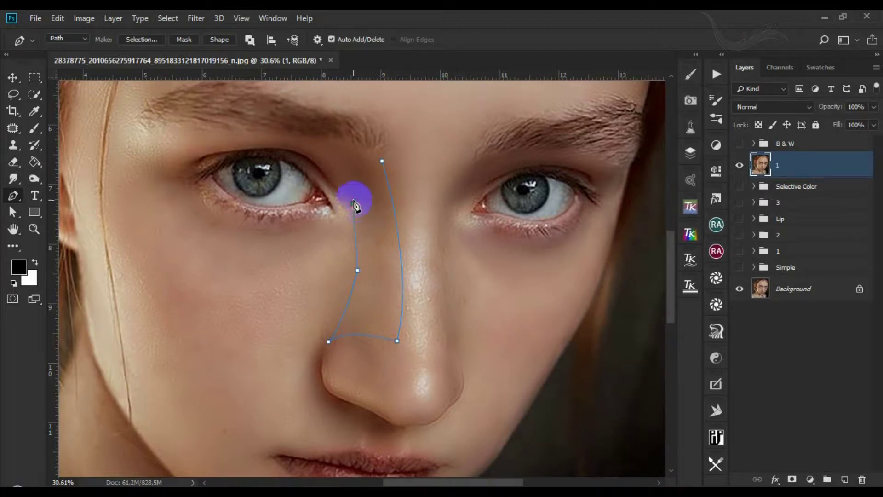
click(354, 202)
click(381, 162)
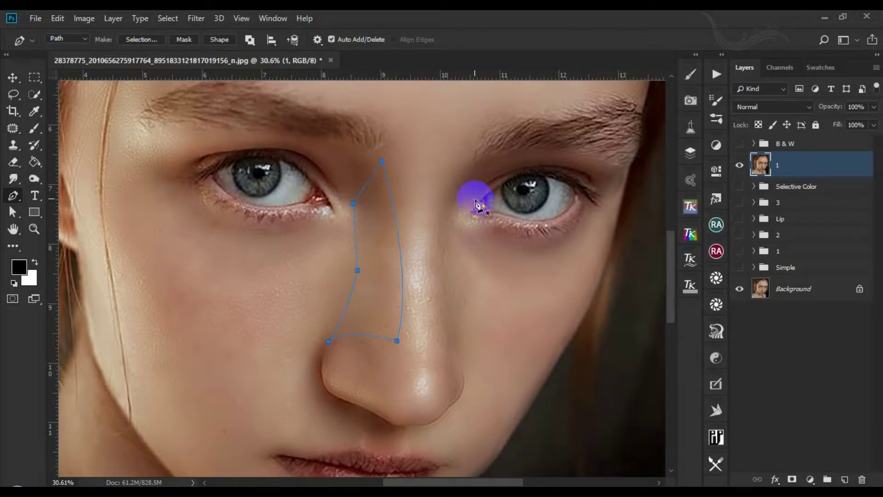
Step: Draw a second, narrower closed path along the right side of the nose bridge and convert both paths to a selection
click(471, 161)
drag(454, 353, 487, 442)
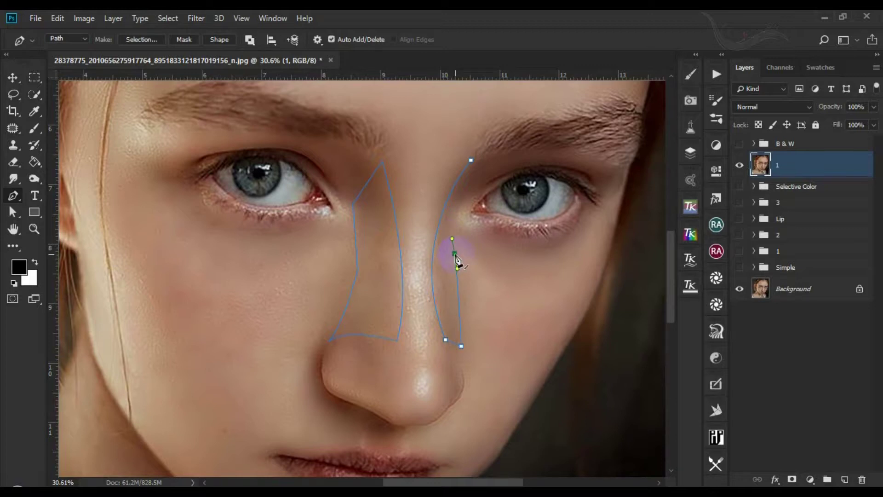
click(463, 197)
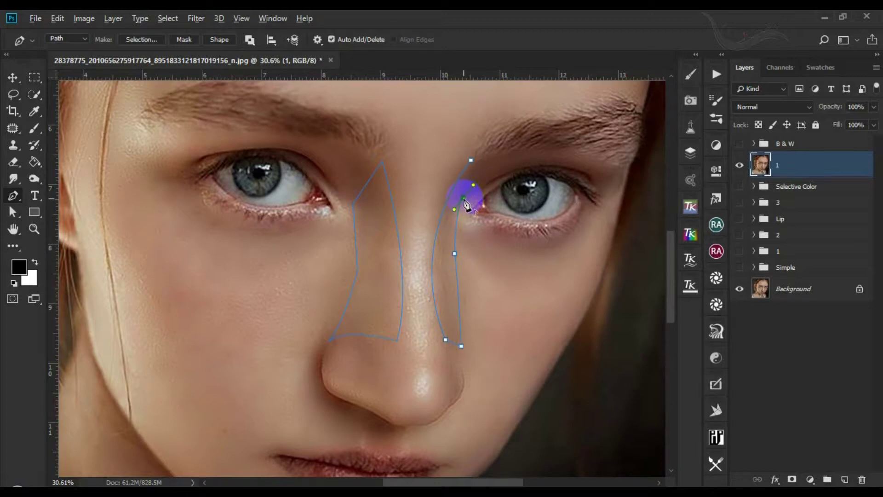
click(472, 161)
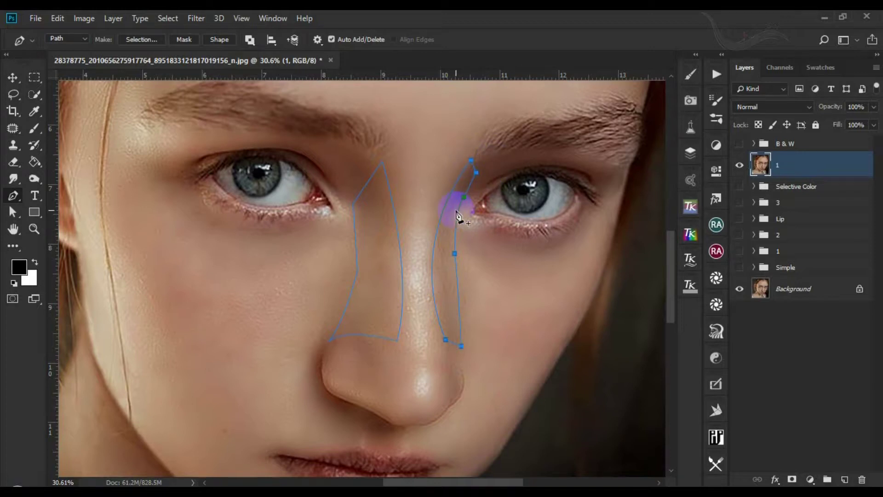
key(ctrl+Return)
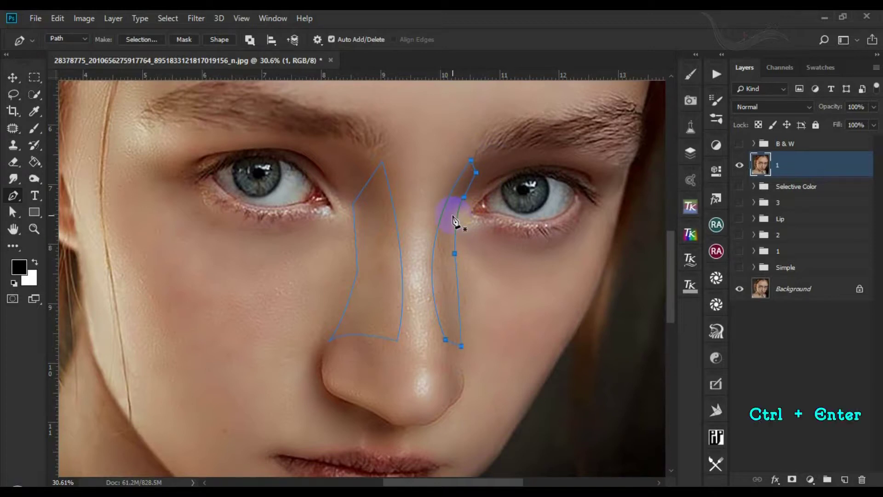
Step: Refine the edge of the nose selection with a 20 px feather and output the result as a selection
click(169, 19)
shift+click(223, 187)
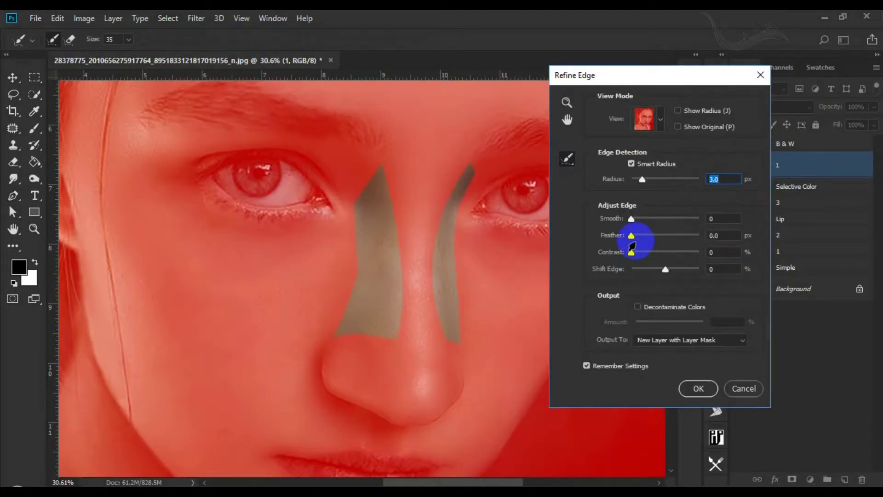
click(714, 235)
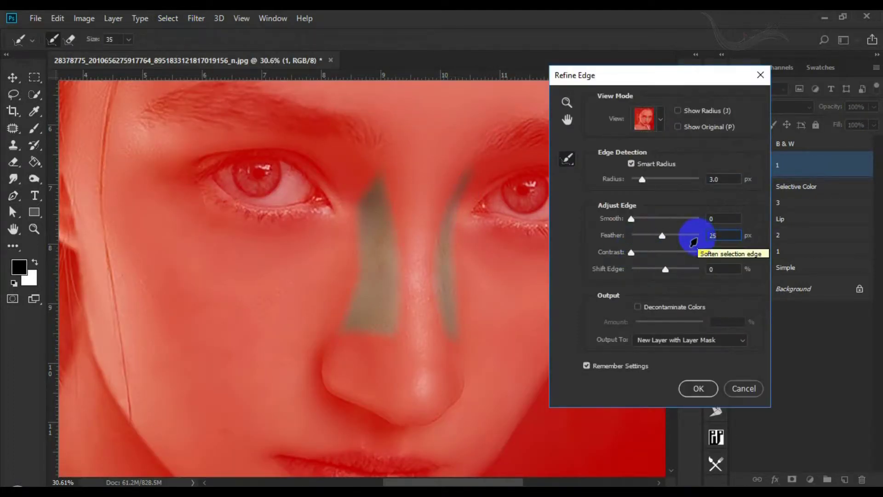
key(Return)
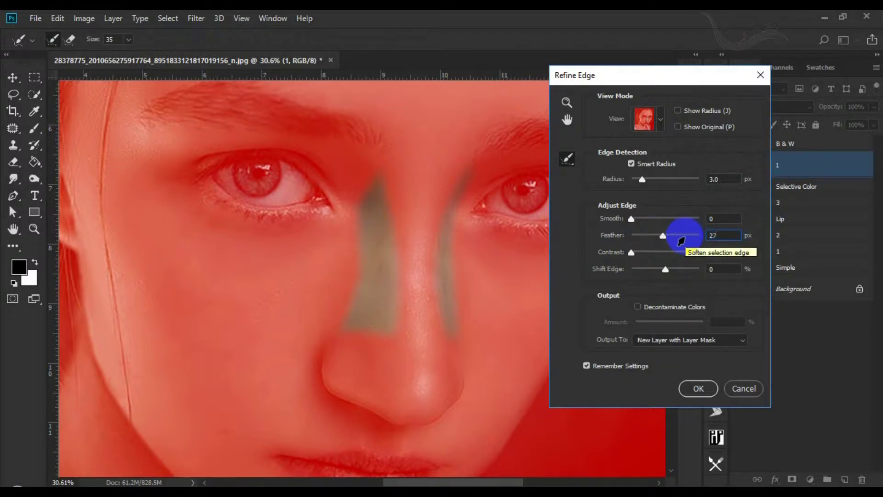
key(Return)
text(2)
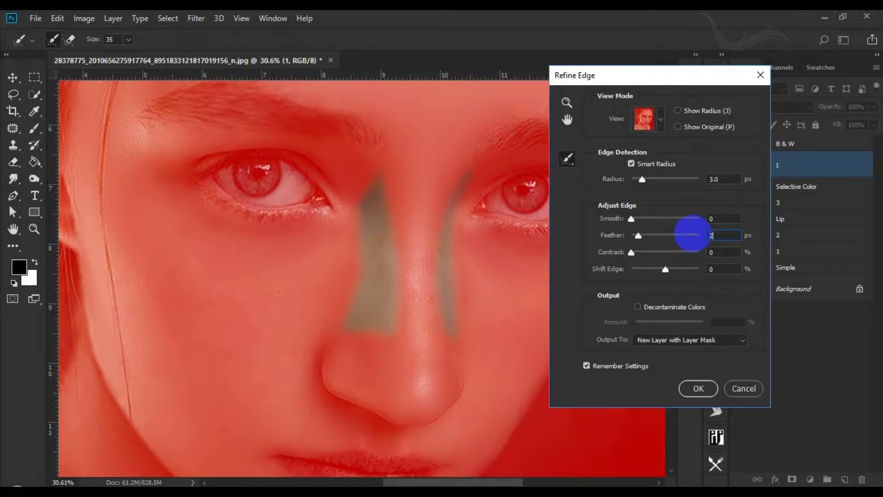
text(0)
click(719, 339)
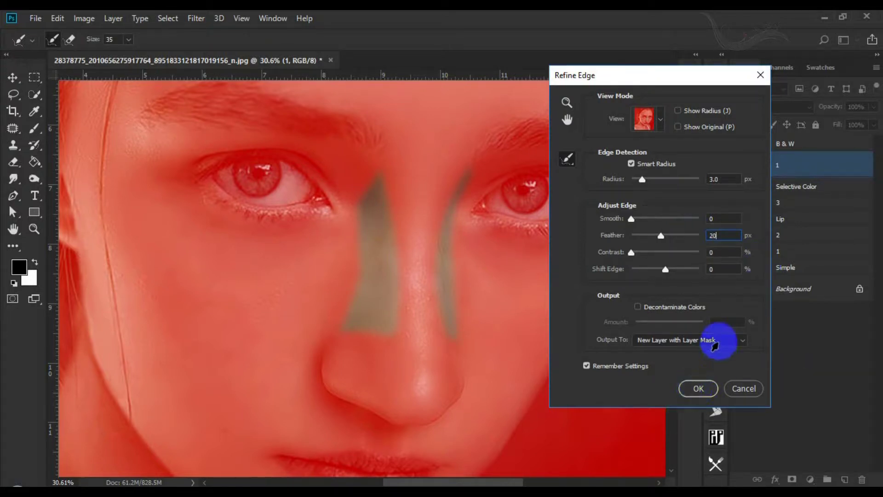
click(693, 344)
click(698, 388)
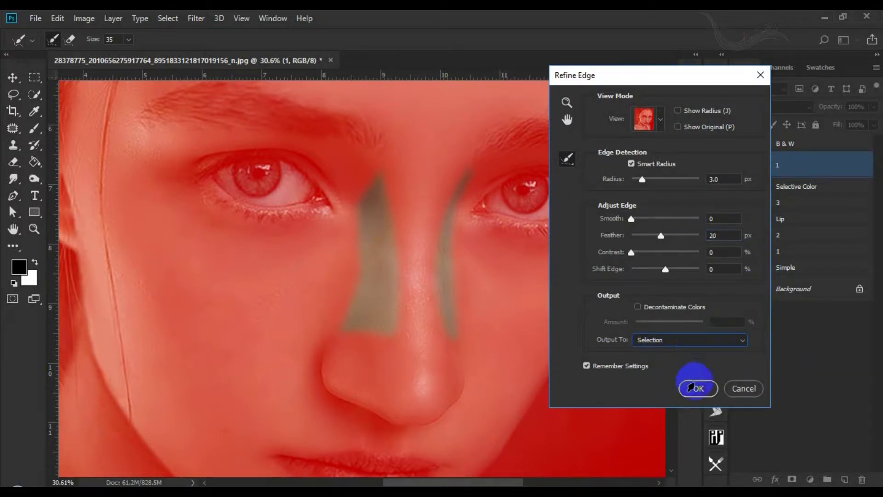
Step: Copy the selected nose sides to a new layer, set it to Multiply, and reduce its opacity to 15%
key(ctrl+j)
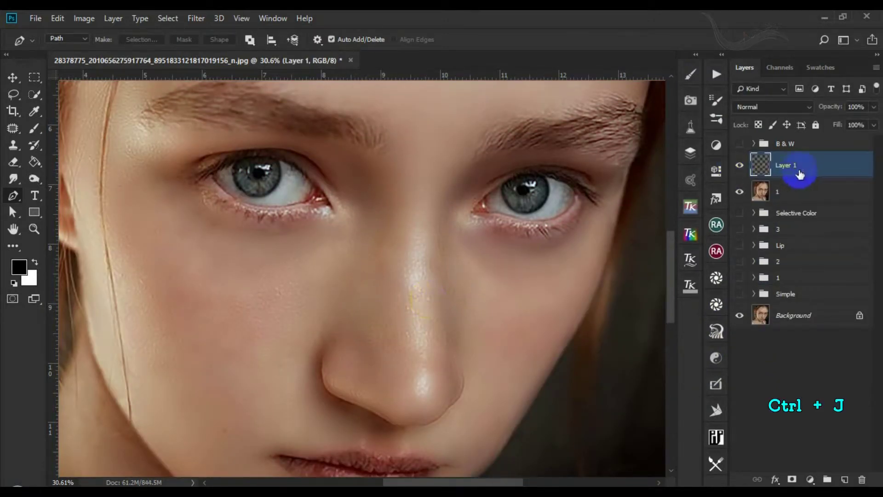
click(777, 107)
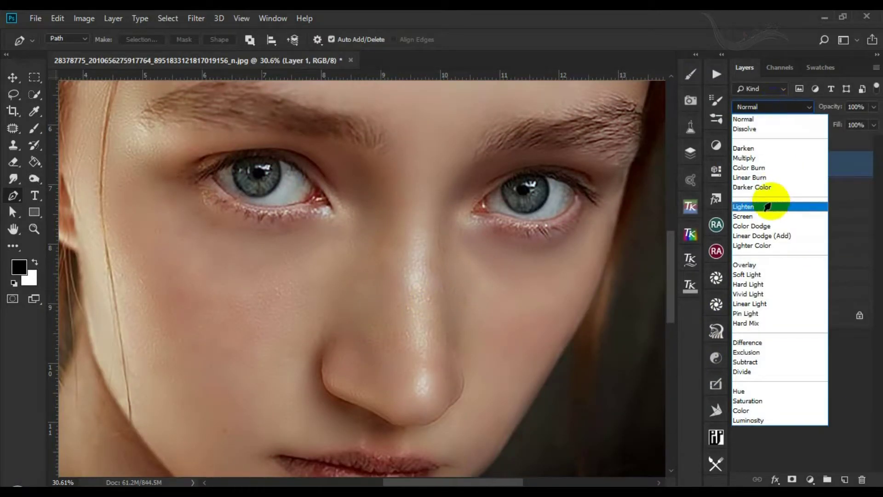
click(753, 159)
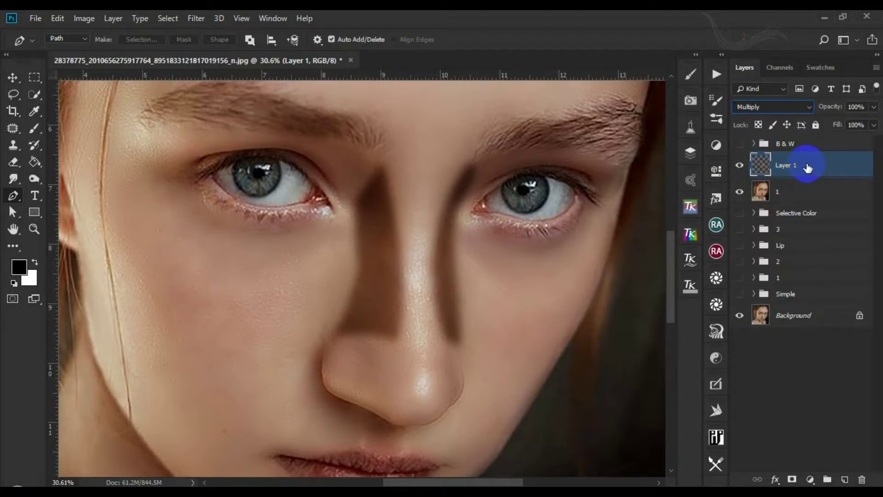
key(BackSpace)
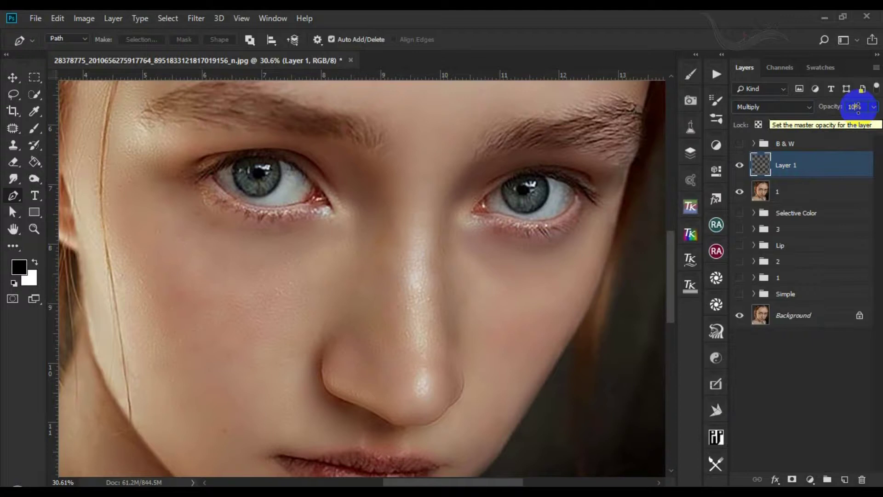
click(851, 106)
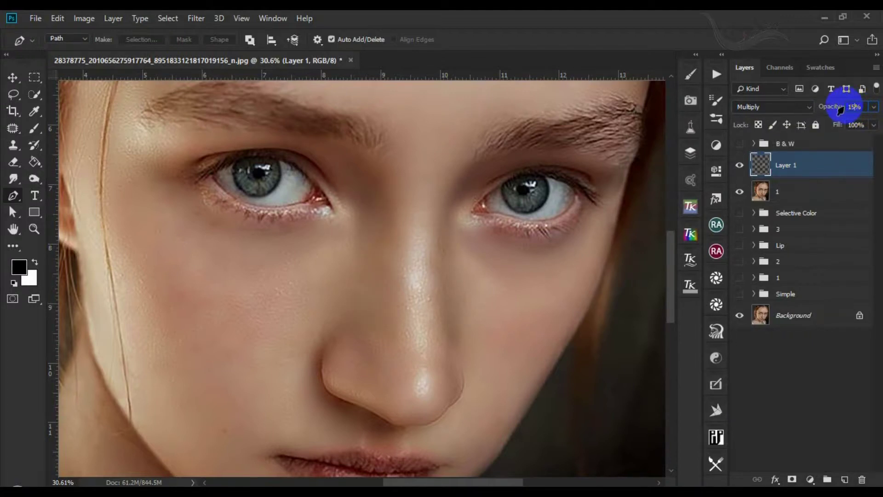
Step: Rename the nose shading layer as Shake and fit the whole portrait in view
double_click(783, 168)
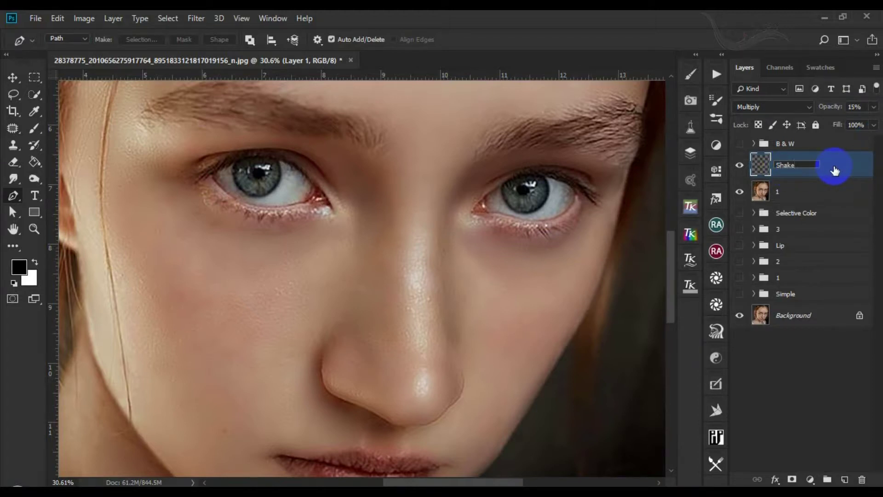
text(Shake)
key(Return)
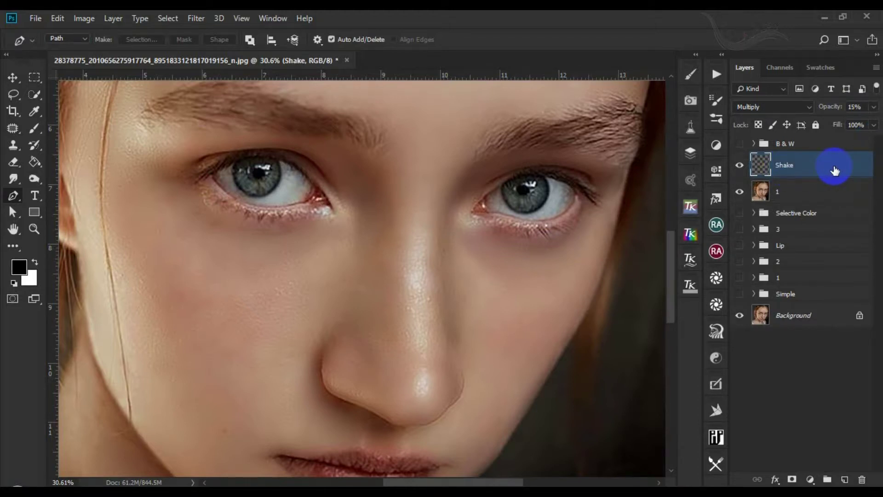
key(ctrl+0)
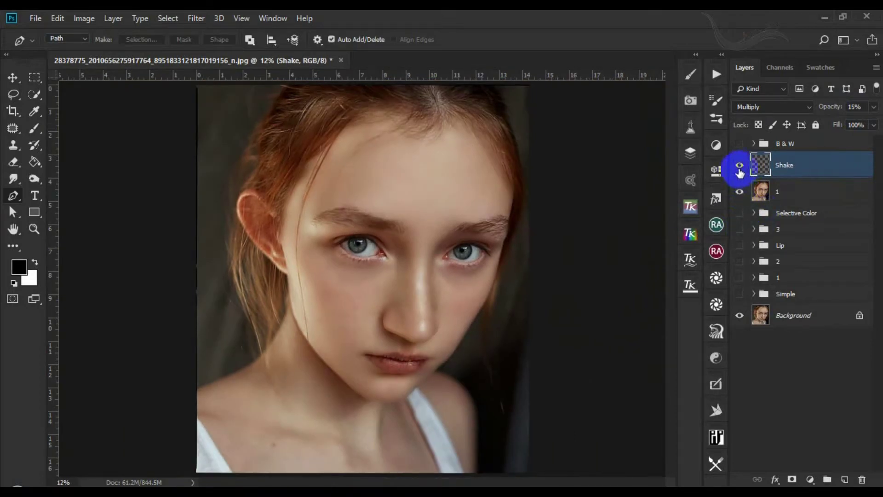
Step: Soften the outer edges of the Shake nose shading on both sides using a 125 px Eraser at 10% opacity
scroll(442, 332, up, 10)
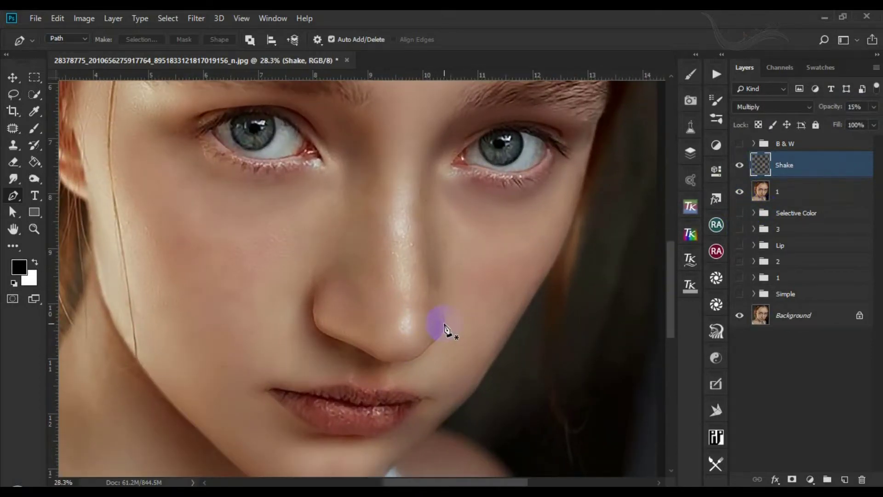
key(b)
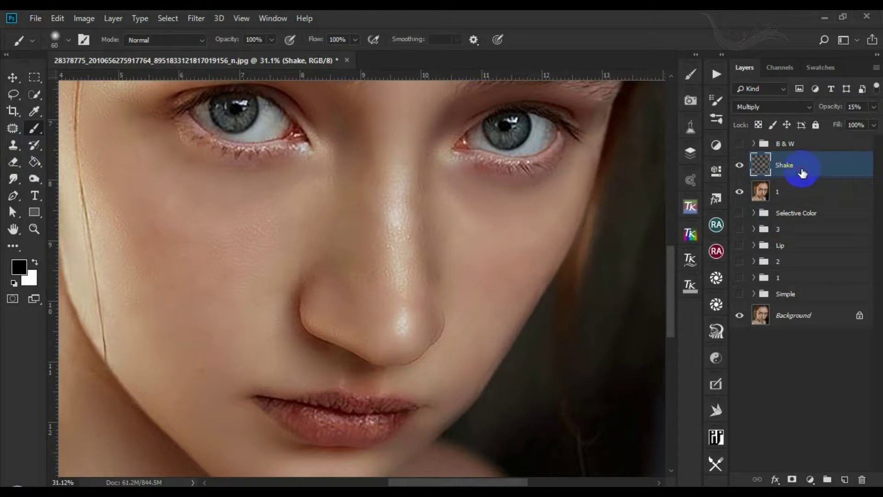
click(12, 163)
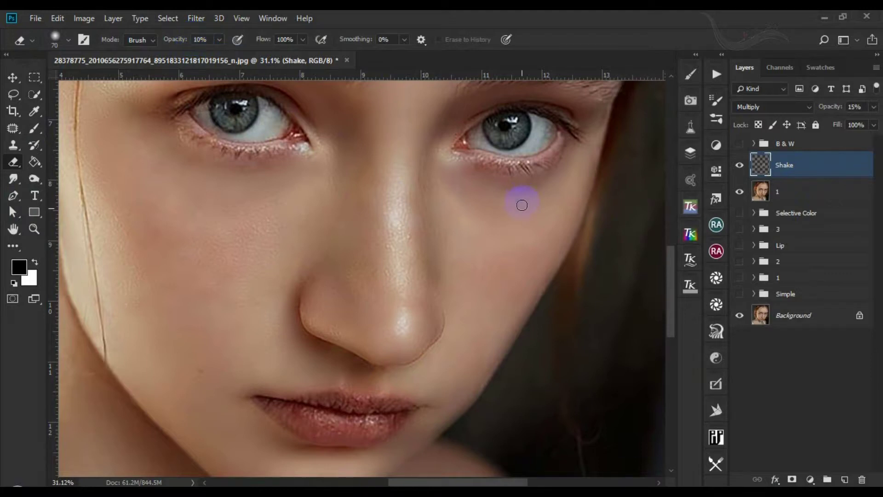
click(739, 165)
click(739, 165)
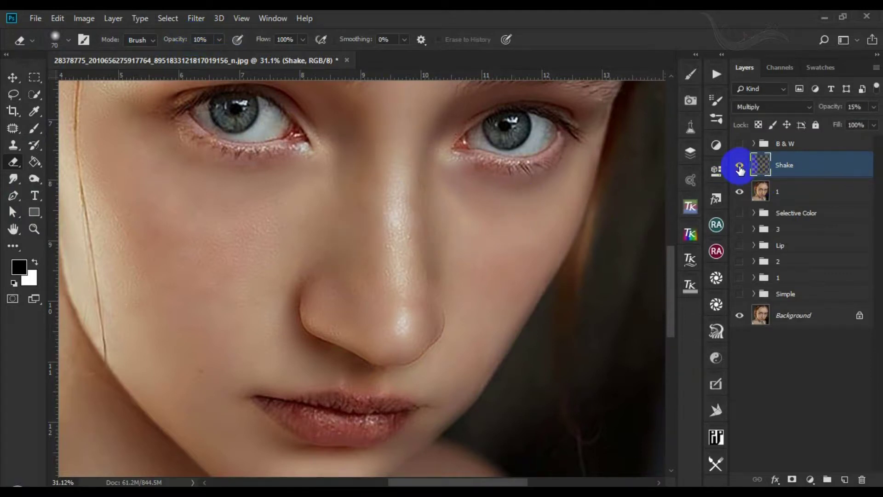
key(bracketright)
mouse_move(454, 252)
mouse_down()
mouse_move(442, 199)
mouse_move(445, 279)
mouse_move(461, 277)
mouse_up()
mouse_move(330, 258)
mouse_down()
mouse_move(334, 200)
mouse_move(323, 202)
mouse_move(337, 262)
mouse_move(317, 264)
mouse_move(330, 211)
mouse_up()
drag(449, 271, 451, 289)
Step: Compare the portrait with and without the Shake layer and lightly erase more shading around the lower nose
scroll(475, 288, down, 4)
click(737, 166)
click(737, 166)
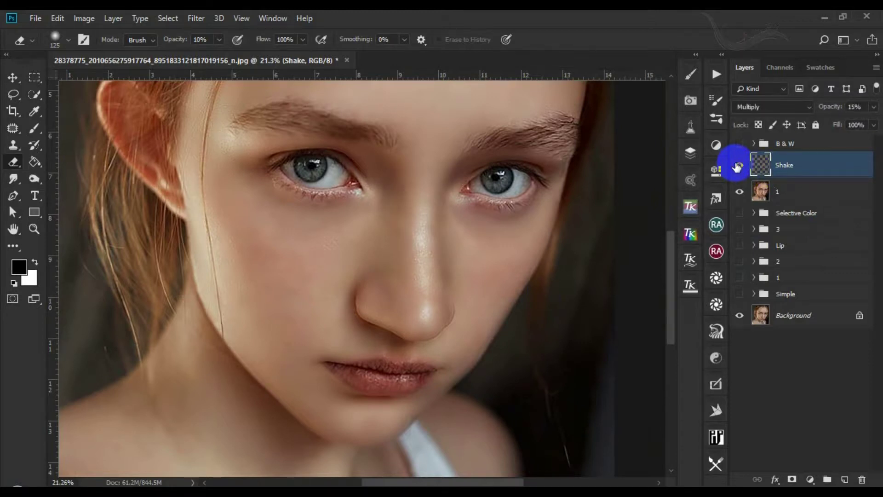
mouse_move(388, 297)
mouse_down()
mouse_move(387, 286)
mouse_move(410, 291)
mouse_move(403, 275)
mouse_move(449, 283)
mouse_up()
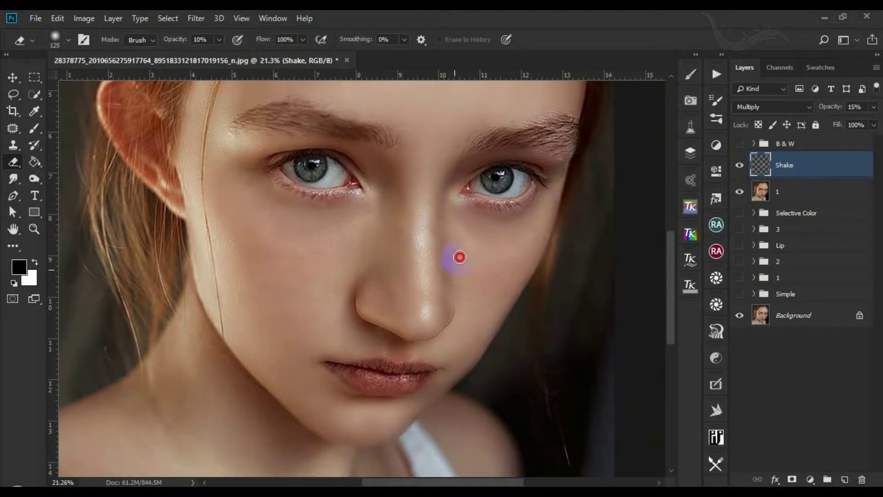
scroll(539, 244, down, 1)
click(738, 166)
click(739, 165)
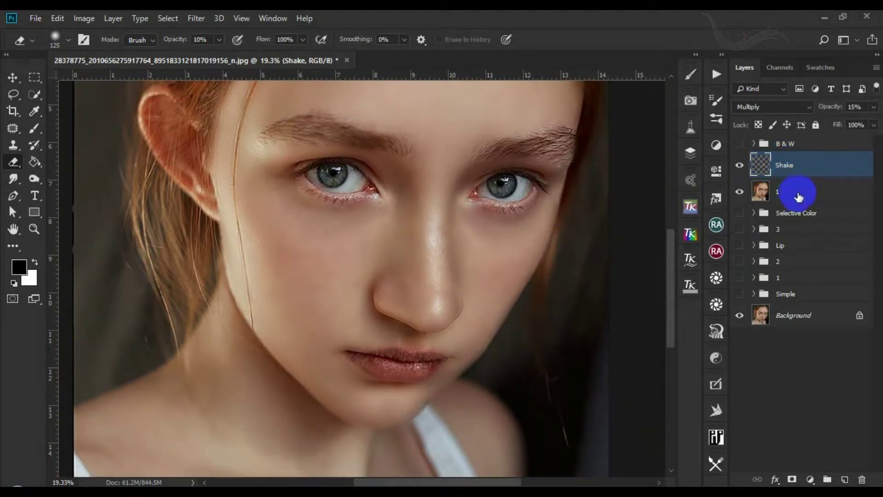
Step: Group the Shake layer with the merged layer 1 beneath it and name the group Nose
shift+click(799, 196)
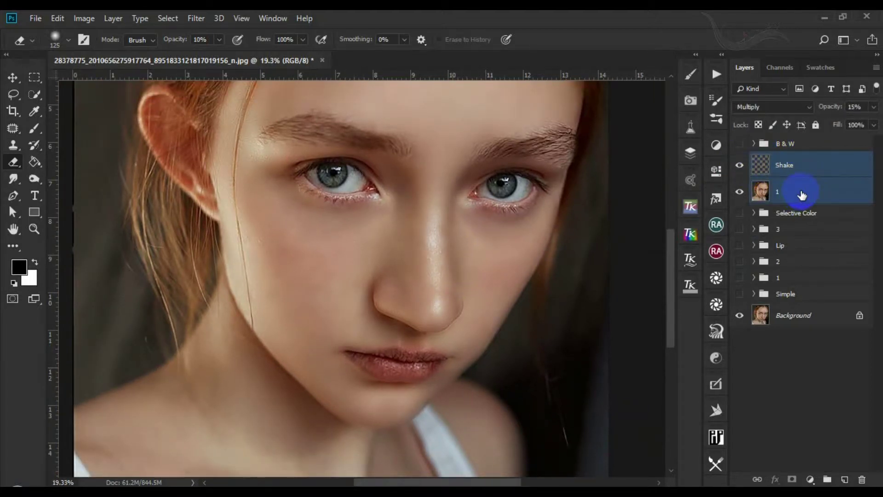
key(ctrl+g)
double_click(788, 159)
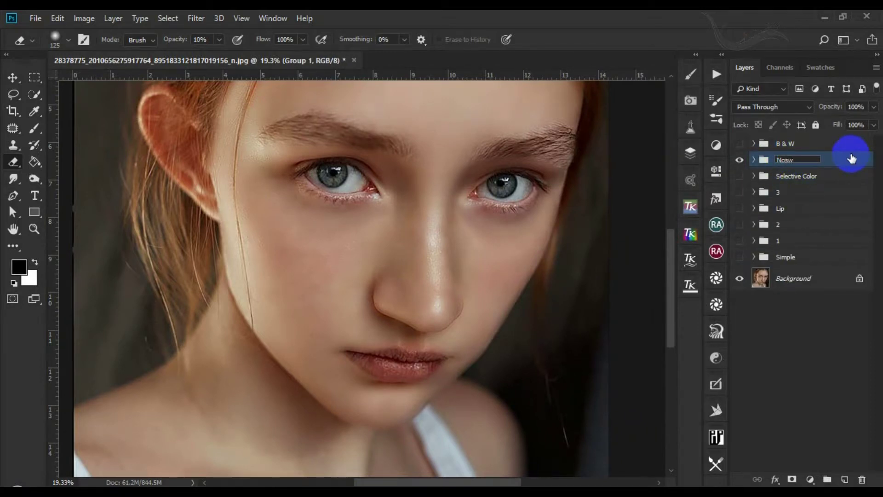
key(Return)
Step: Stamp all visible layers into a new layer above the Nose group and rename it 1
key(ctrl+shift+alt+e)
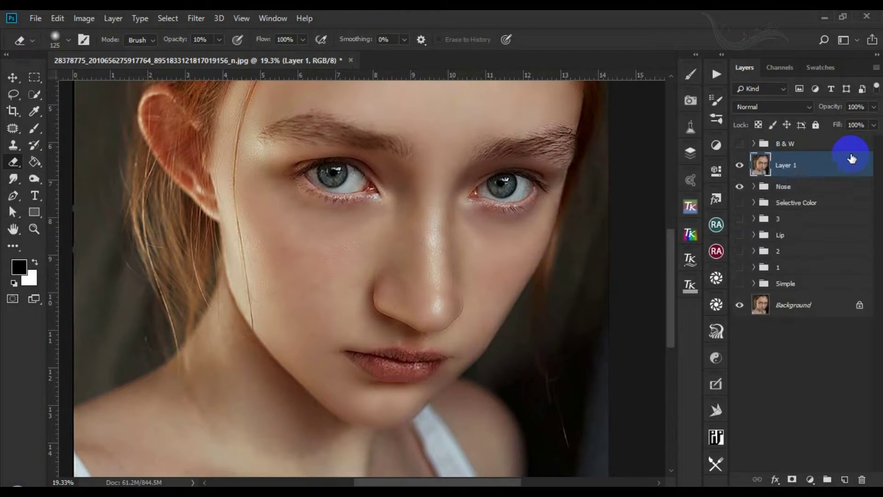
key(v)
double_click(787, 165)
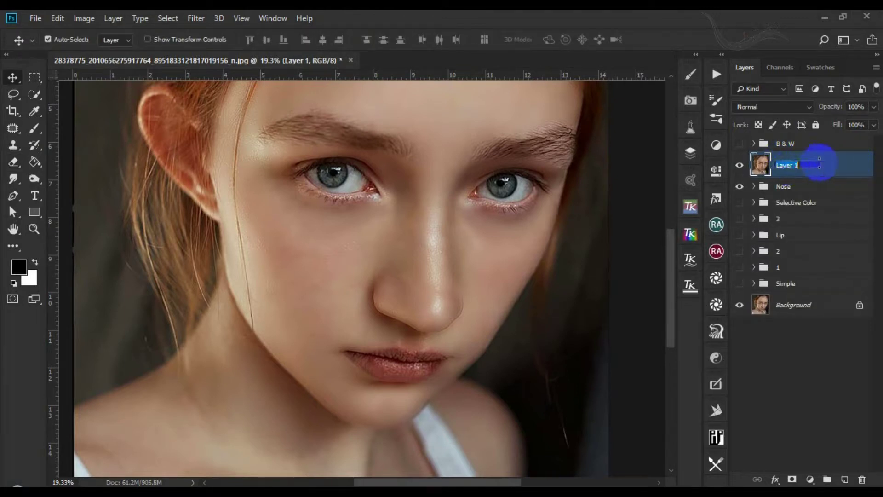
text(1)
key(Return)
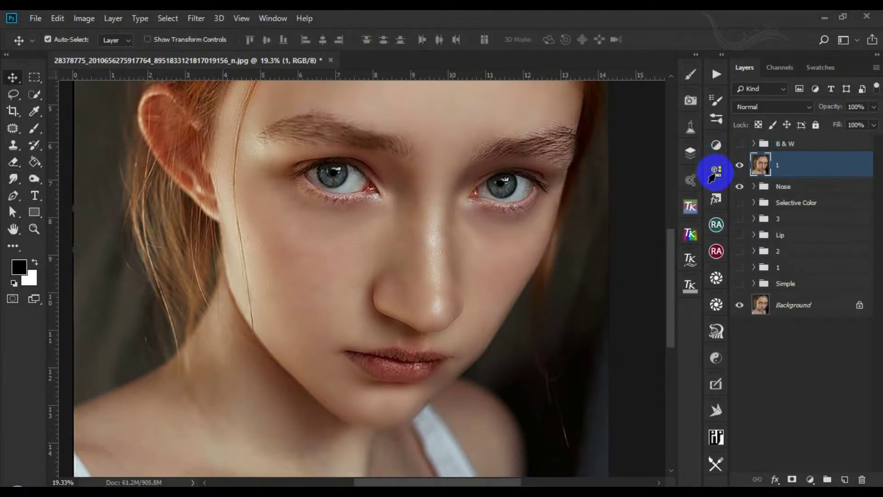
Step: Add a Color Balance adjustment layer and clip it to the merged layer 1
click(716, 145)
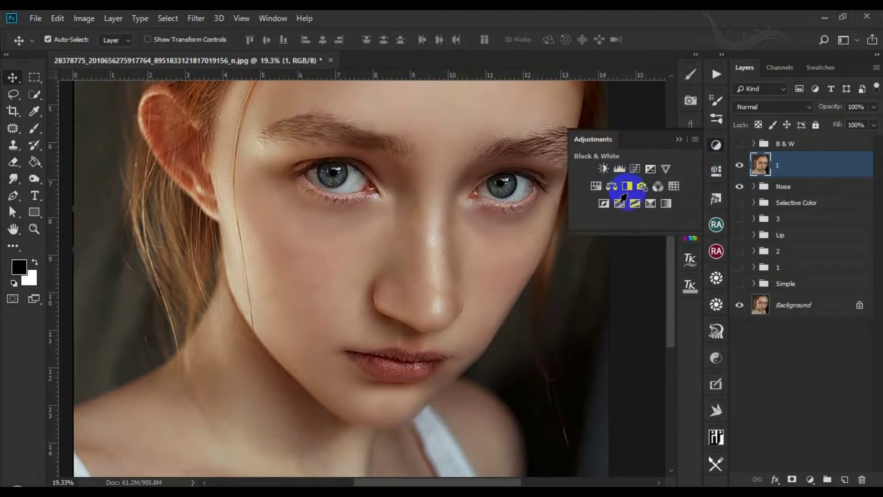
click(610, 186)
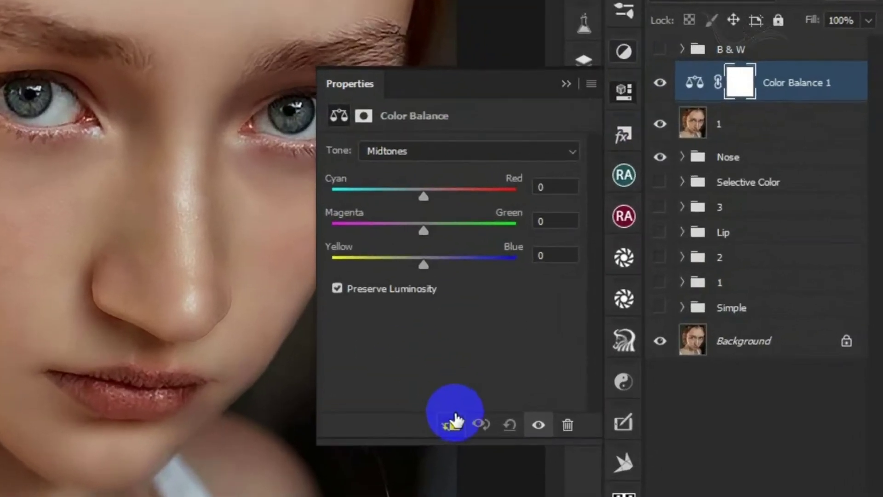
click(604, 381)
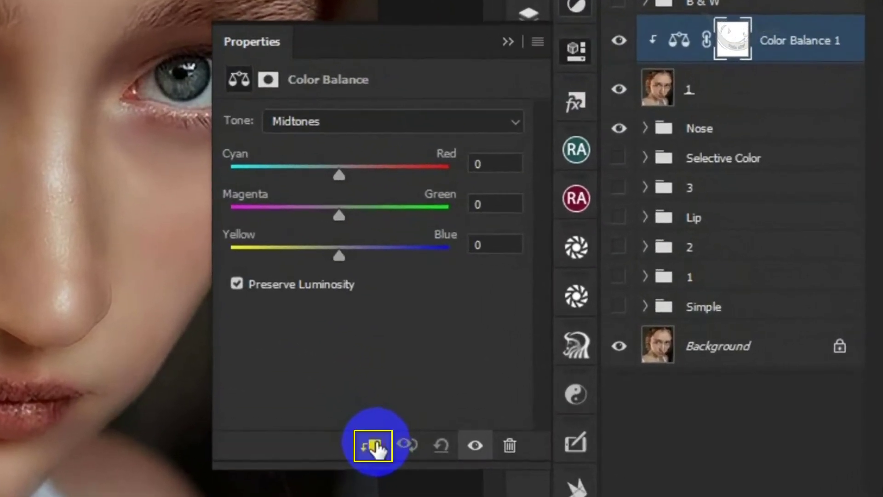
Step: Set the Color Balance highlights to Cyan/Red -10 and Yellow/Blue 10
click(324, 122)
click(290, 180)
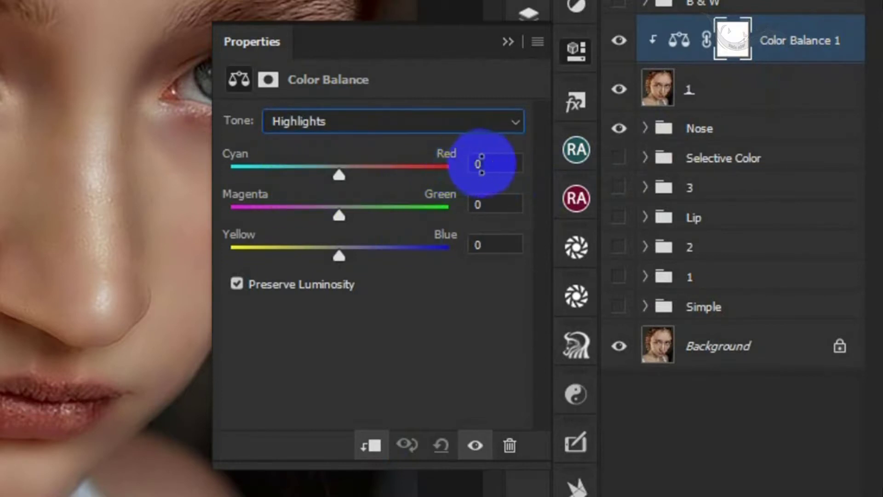
click(470, 165)
text(-1)
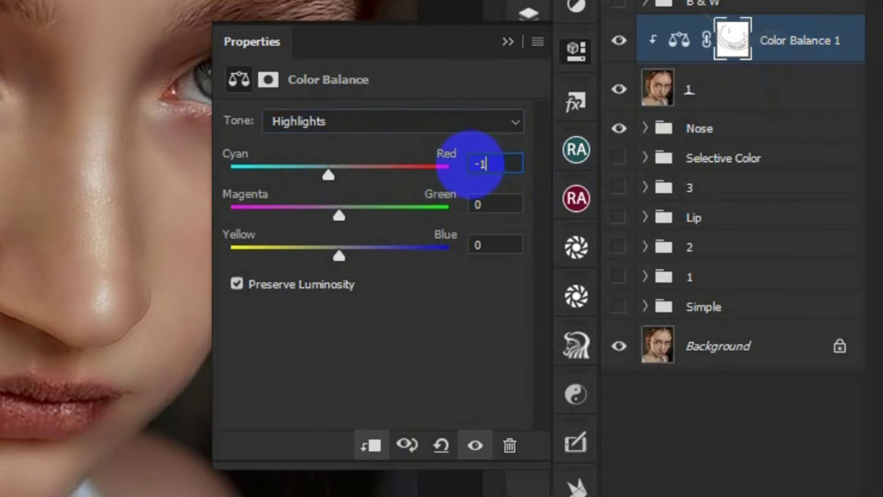
click(473, 243)
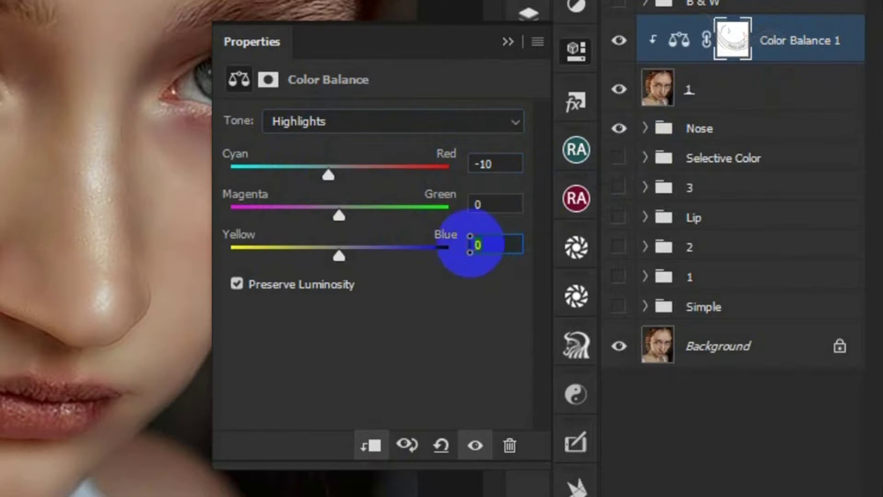
text(10)
click(574, 52)
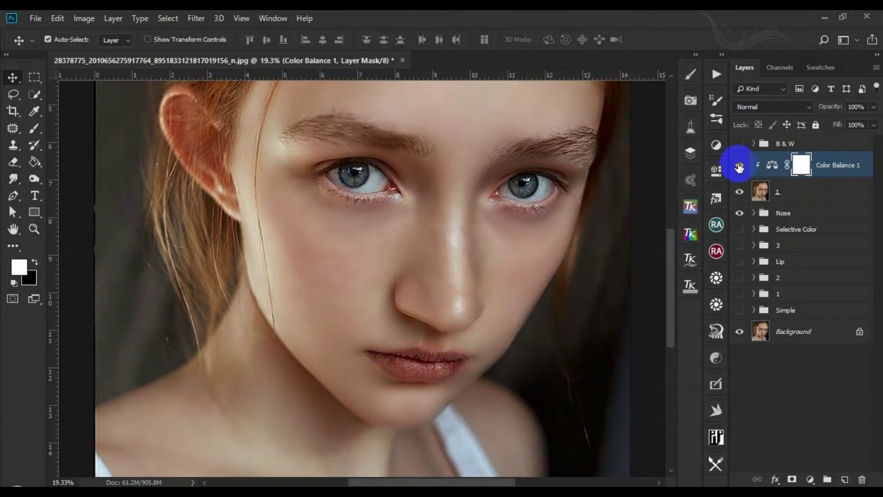
Step: Fit the portrait in view, hide the Nose group, and toggle the Color Balance layer to compare its effect
click(742, 55)
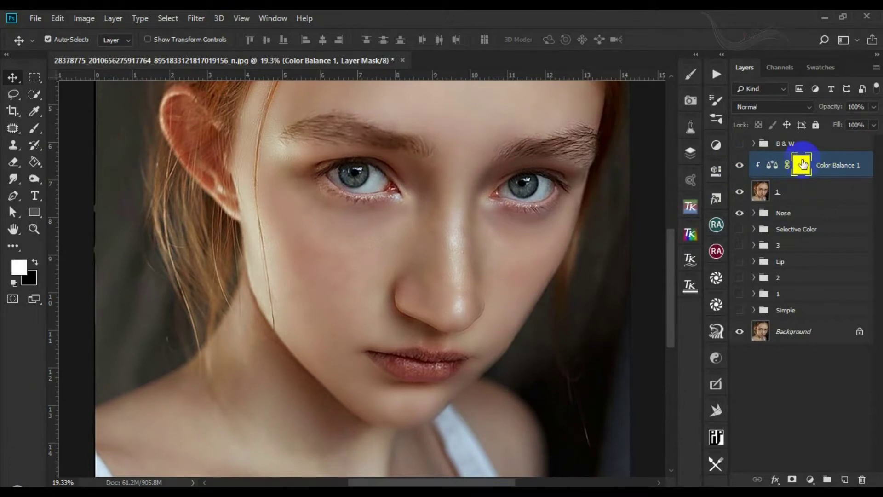
key(ctrl+0)
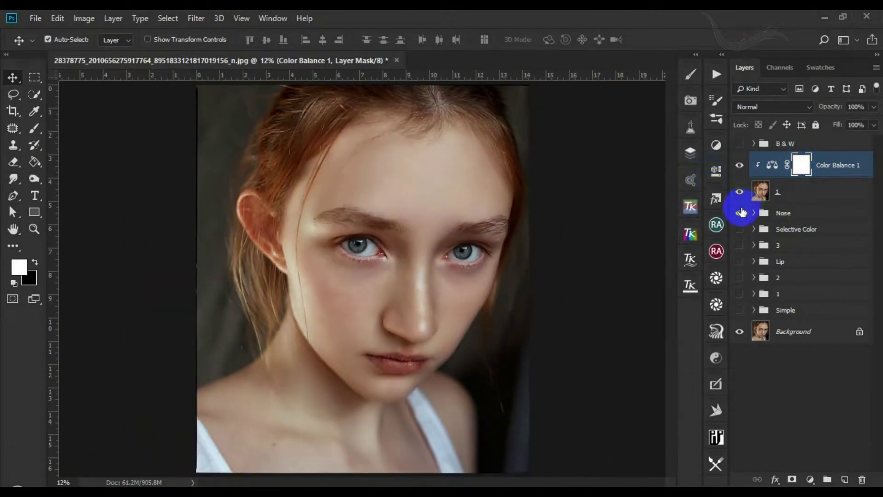
click(740, 165)
click(740, 165)
click(739, 166)
click(739, 166)
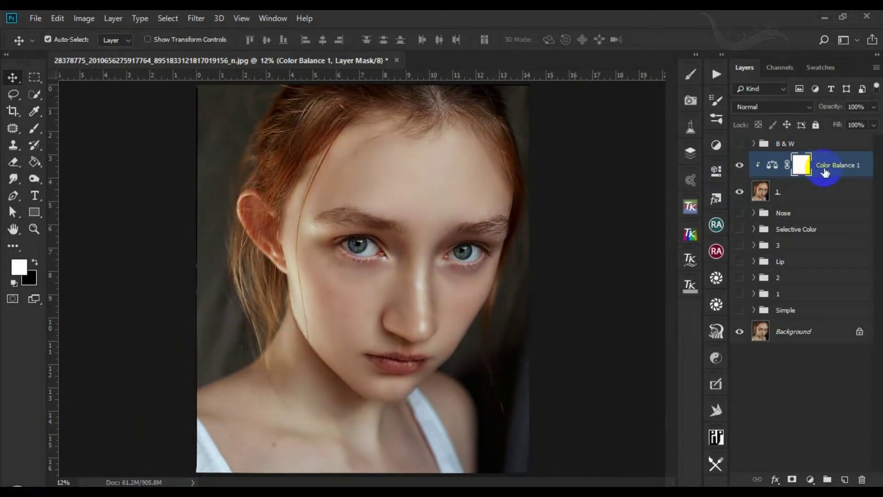
Step: Group the Color Balance adjustment with the merged layer 1 and name the group Color Balance
click(831, 169)
click(800, 194)
click(820, 166)
ctrl+click(801, 195)
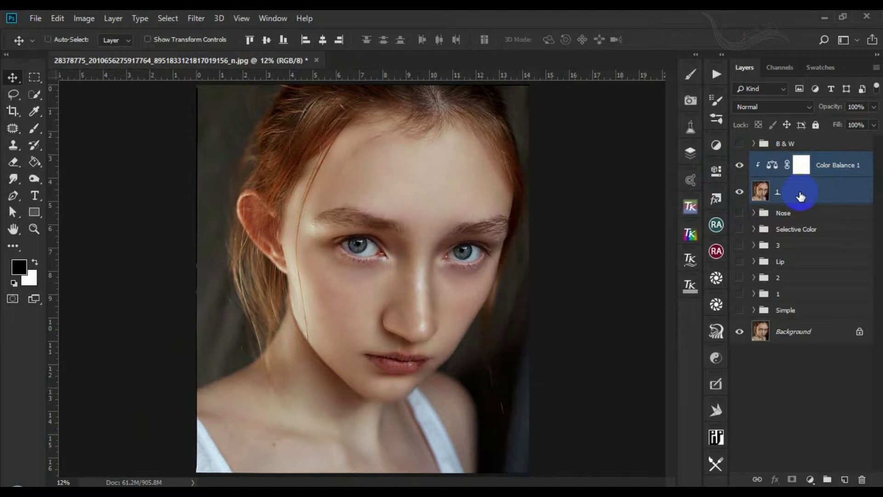
key(ctrl+g)
double_click(787, 159)
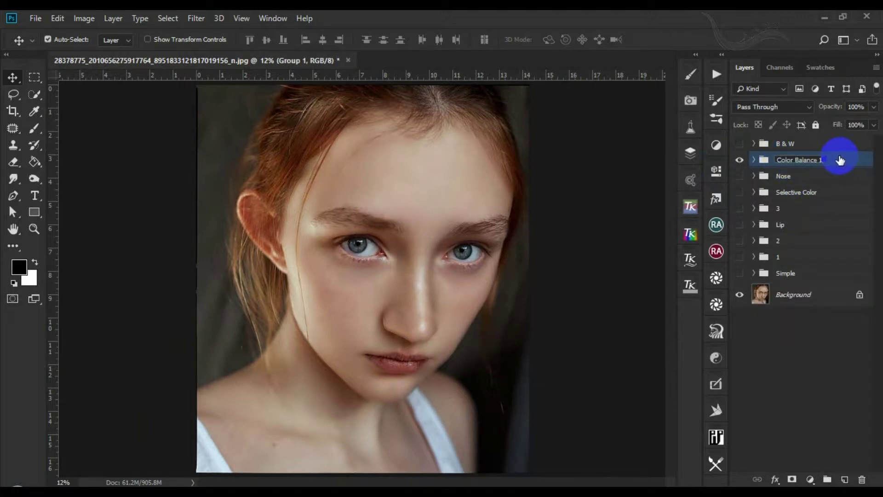
key(Return)
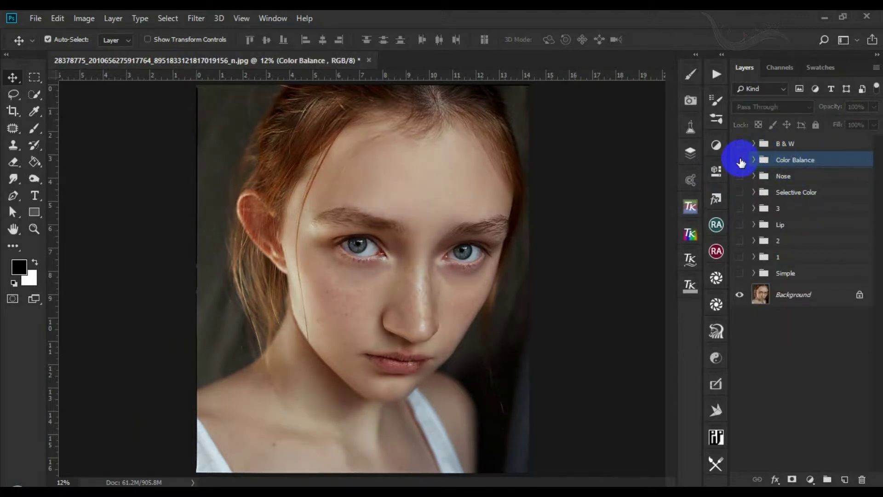
Step: Stamp the visible result into a new layer above the Color Balance group and rename it 1
key(ctrl+alt+shift+e)
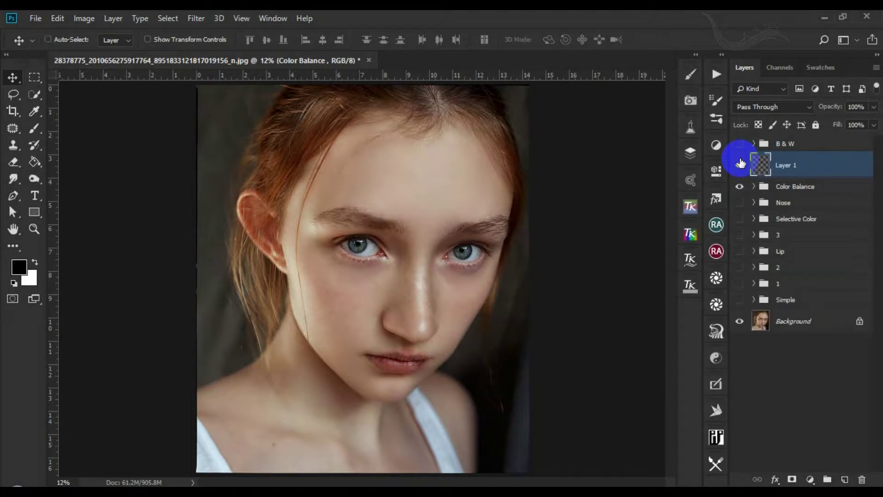
double_click(788, 164)
text(1)
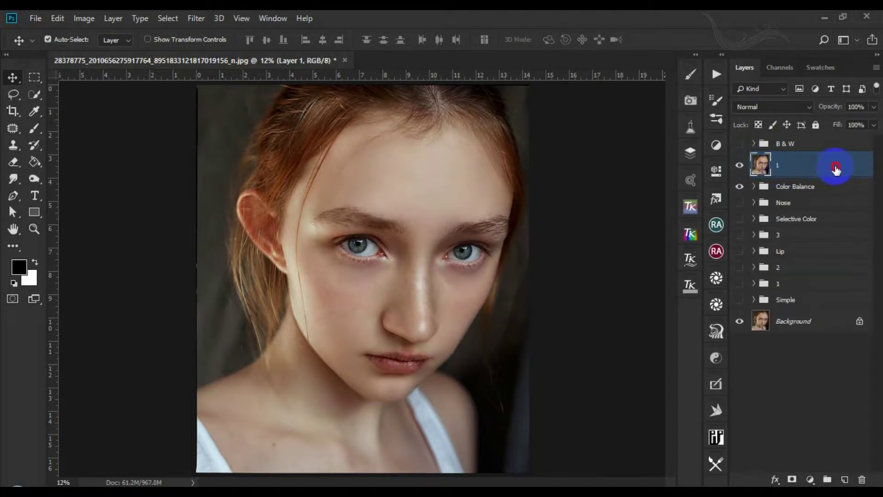
key(Return)
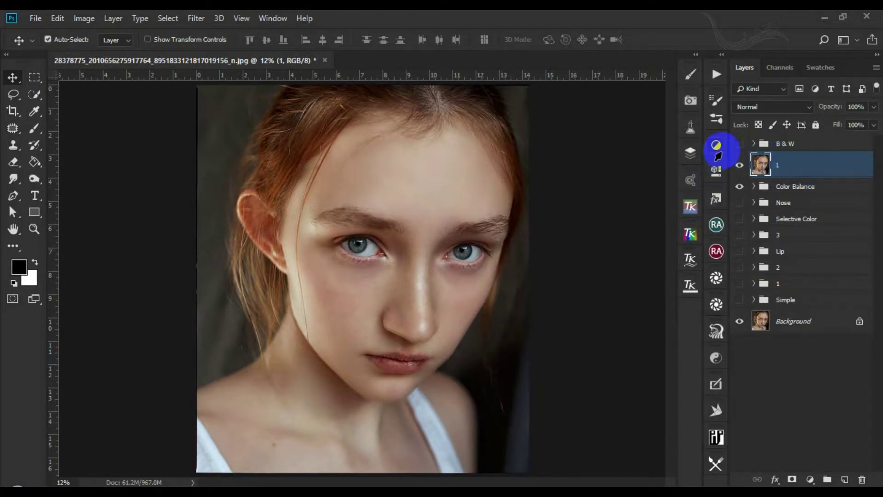
Step: Add a Hue/Saturation adjustment layer clipped to the new merged layer 1 and bring the lips into close view
click(716, 147)
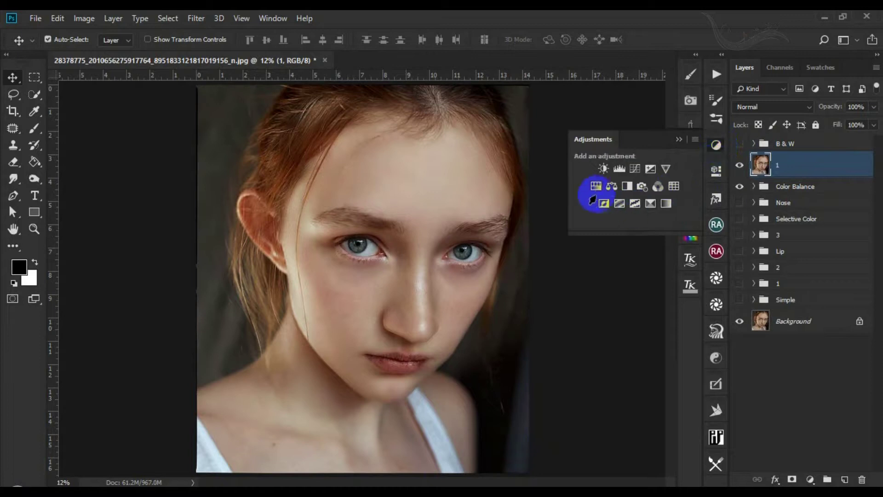
click(593, 203)
click(604, 385)
scroll(402, 368, up, 1)
scroll(402, 368, up, 3)
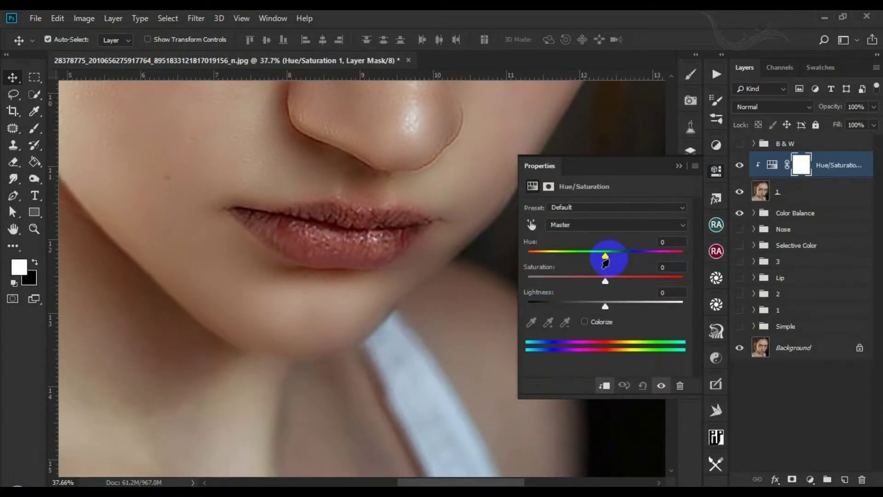
Step: Set the Hue/Saturation adjustment to Hue -13 and Saturation 10, and invert its layer mask to black
drag(604, 256, 593, 256)
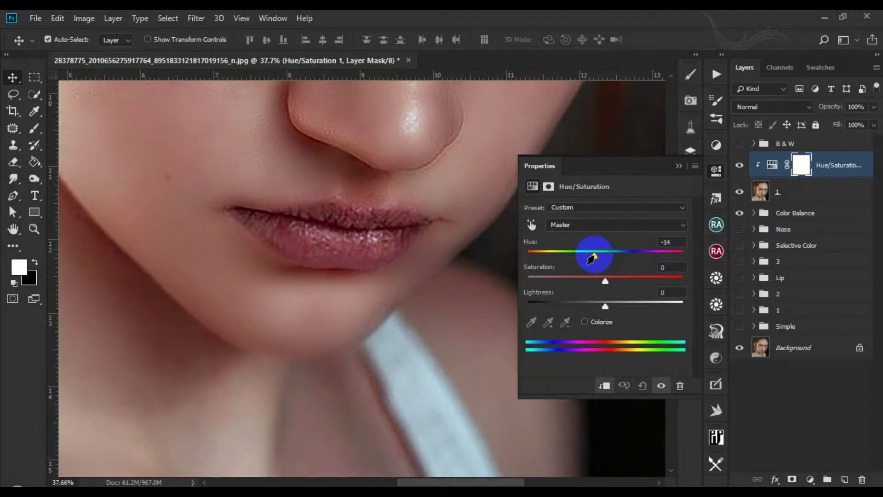
click(669, 241)
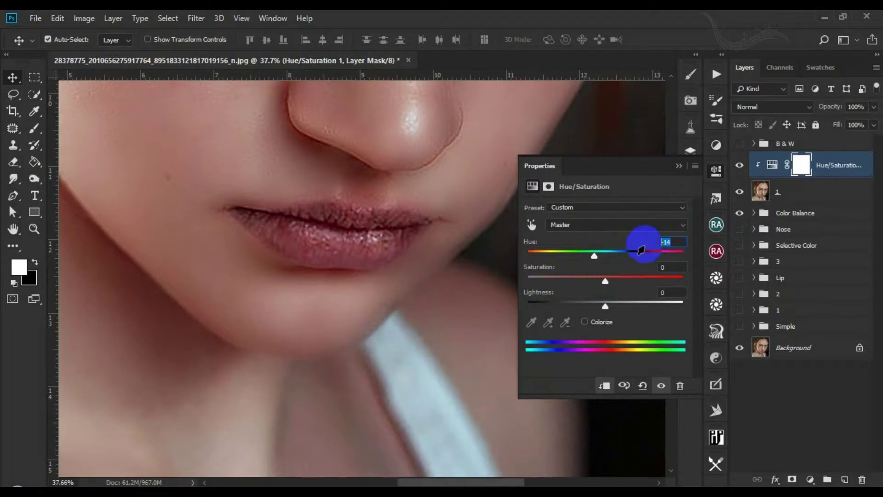
key(Up)
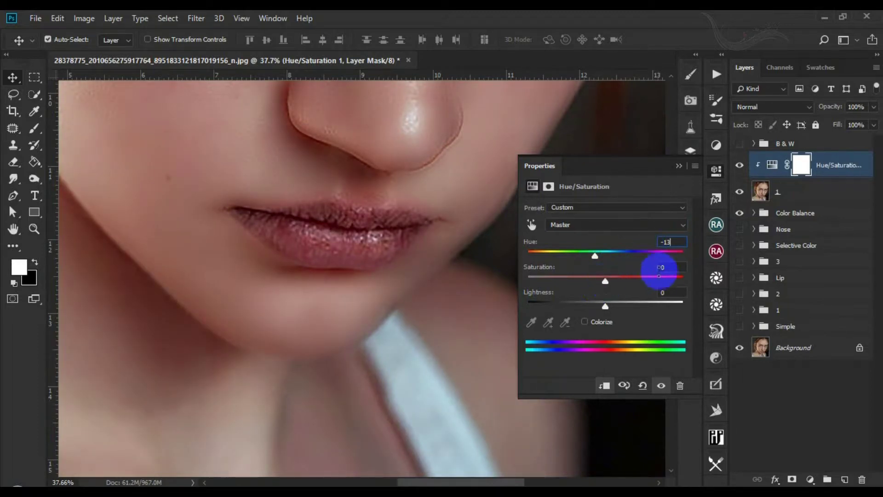
click(663, 269)
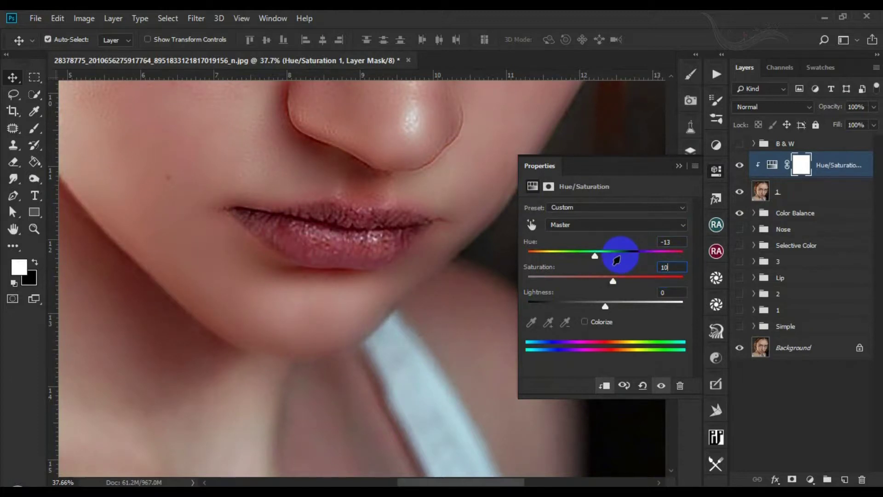
click(716, 171)
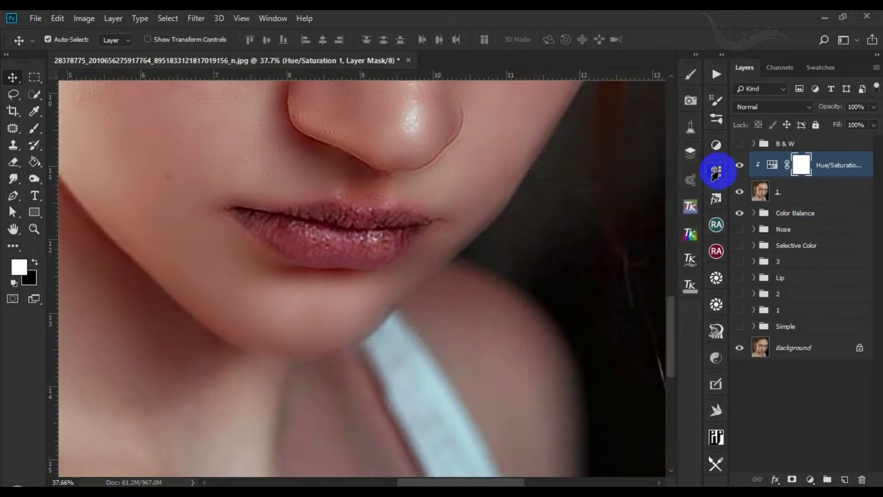
click(800, 170)
key(ctrl+i)
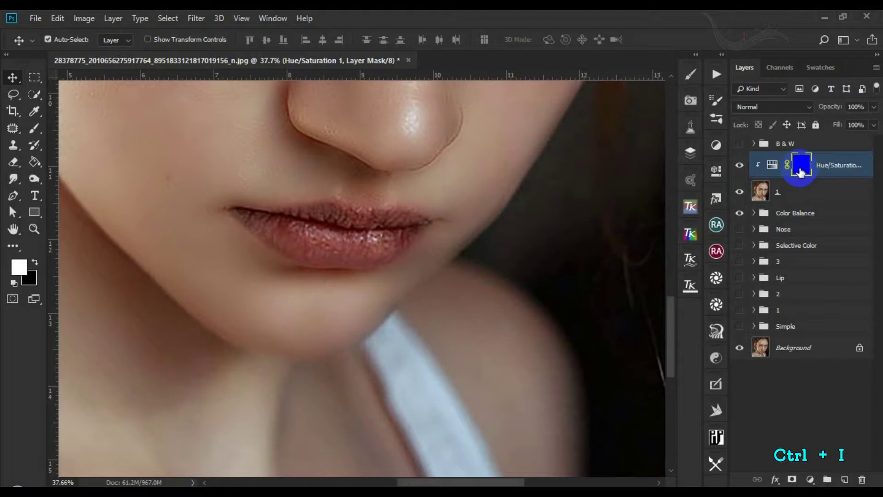
Step: Paint white with the Brush on the Hue/Saturation layer's mask over the upper and lower lips to reveal the adjustment there
key(b)
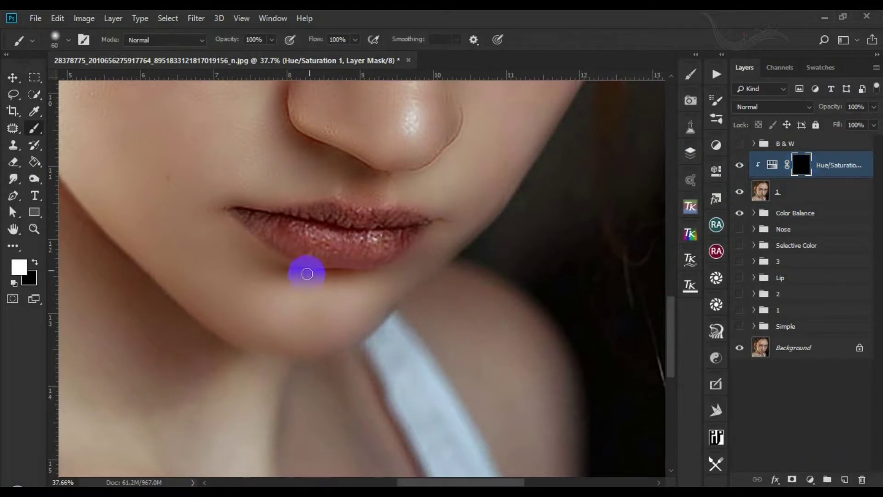
scroll(320, 266, up, 1)
mouse_move(365, 227)
mouse_down()
mouse_move(307, 244)
mouse_move(232, 208)
mouse_move(290, 240)
mouse_move(266, 232)
mouse_move(280, 246)
mouse_move(291, 252)
mouse_move(266, 238)
mouse_move(317, 254)
mouse_move(300, 257)
mouse_move(285, 223)
mouse_move(326, 244)
mouse_move(293, 227)
mouse_up()
mouse_move(288, 211)
mouse_down()
mouse_move(333, 202)
mouse_move(327, 206)
mouse_move(349, 210)
mouse_move(293, 209)
mouse_move(426, 217)
mouse_move(396, 248)
mouse_move(351, 232)
mouse_move(386, 247)
mouse_move(379, 257)
mouse_move(340, 258)
mouse_move(392, 242)
mouse_move(362, 255)
mouse_move(310, 260)
mouse_move(269, 242)
mouse_move(364, 261)
mouse_move(429, 218)
mouse_move(270, 218)
mouse_move(231, 208)
mouse_move(386, 234)
mouse_move(420, 224)
mouse_up()
scroll(431, 222, down, 5)
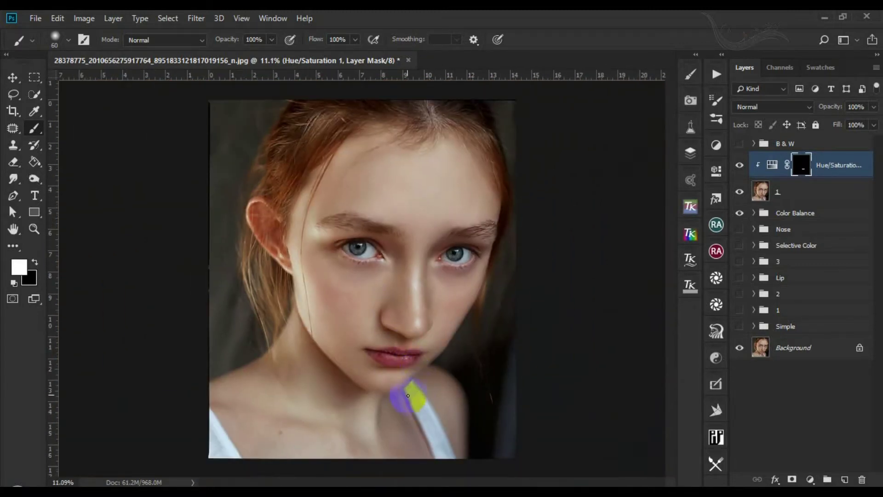
scroll(418, 372, up, 6)
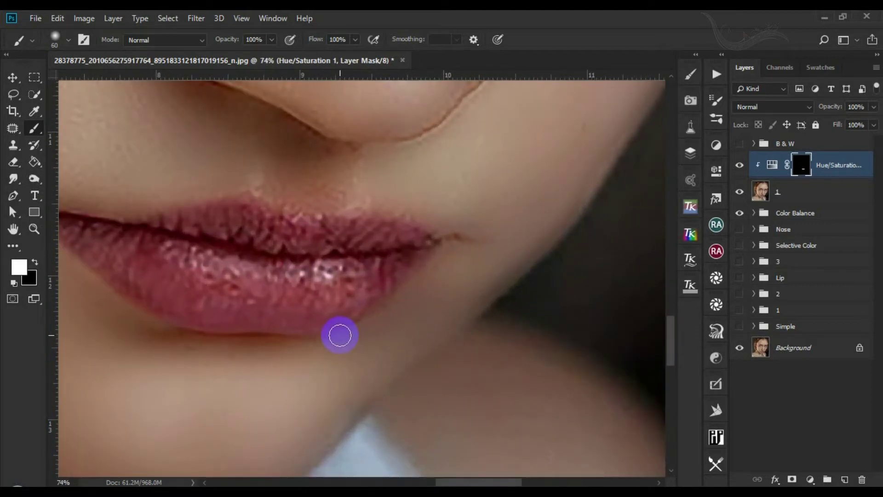
scroll(317, 336, down, 1)
mouse_move(297, 335)
mouse_down()
mouse_move(260, 303)
mouse_move(210, 308)
mouse_move(161, 296)
mouse_move(140, 279)
mouse_move(248, 309)
mouse_move(342, 311)
mouse_move(400, 251)
mouse_move(224, 233)
mouse_up()
scroll(315, 282, down, 6)
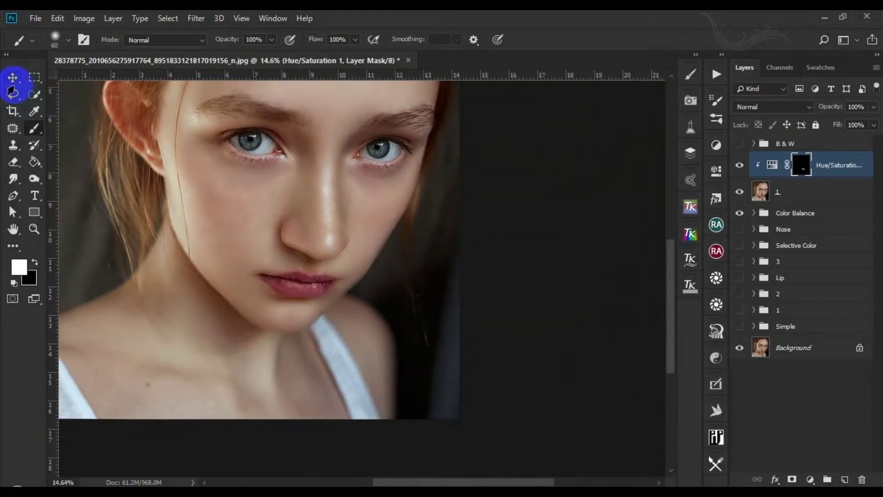
click(13, 77)
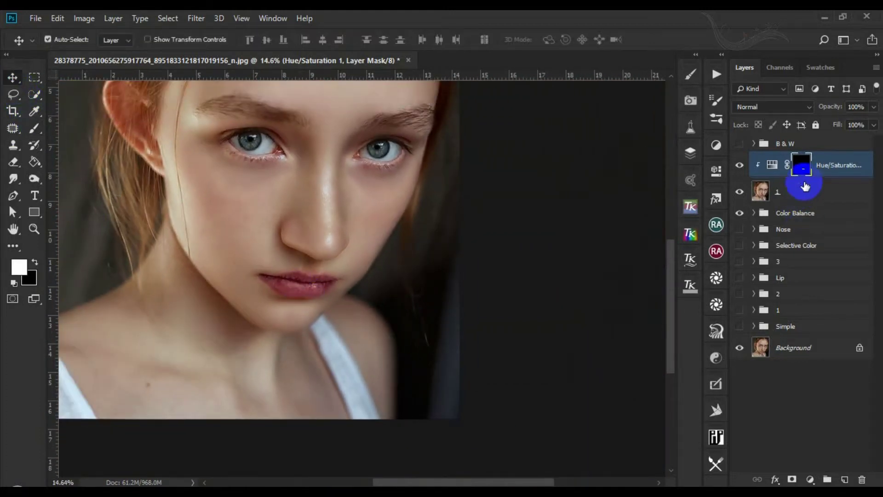
Step: Compare the lips with and without the Hue/Saturation adjustment, and set that layer's opacity to 75%
click(740, 165)
click(835, 166)
drag(872, 107, 855, 125)
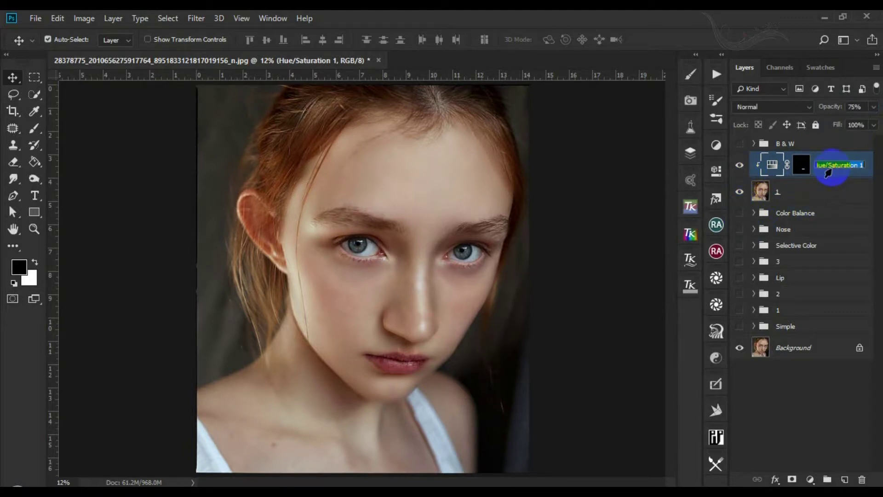
Step: Group the Hue/Saturation adjustment with the merged layer 1, name the group Hue/Saturation 1, and compare its effect on and off
key(ctrl+c)
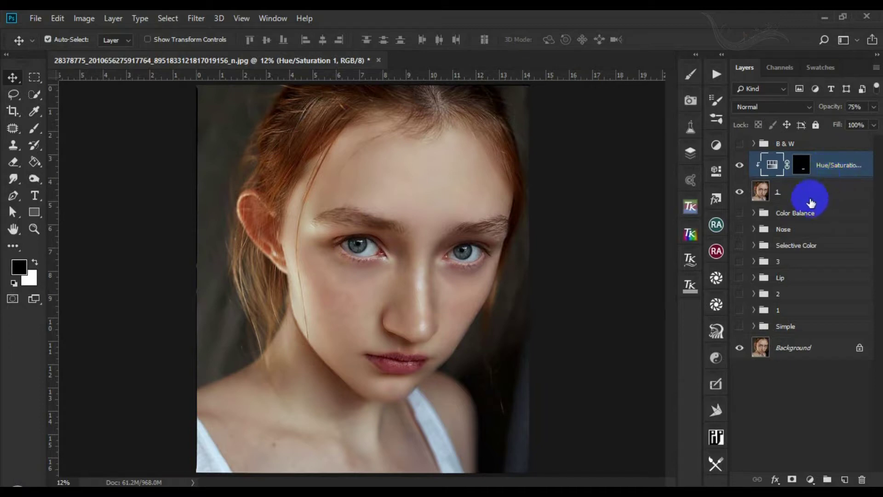
shift+click(808, 196)
key(ctrl+g)
double_click(784, 161)
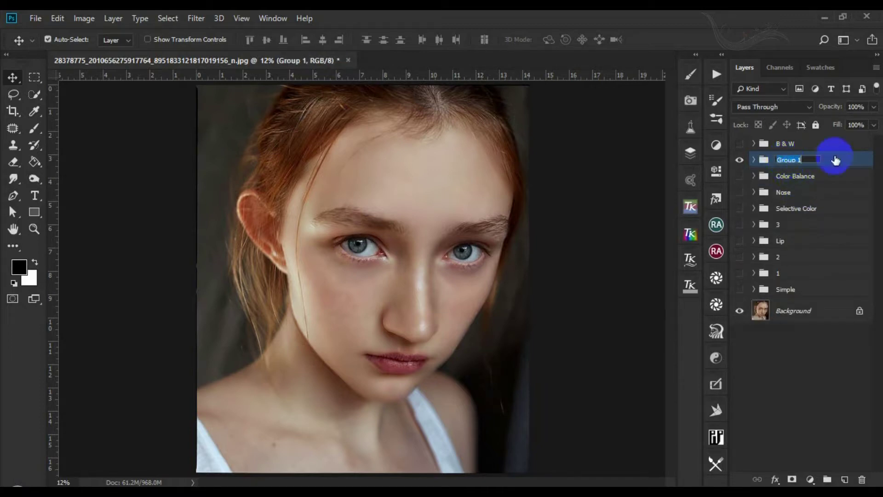
click(739, 159)
click(738, 160)
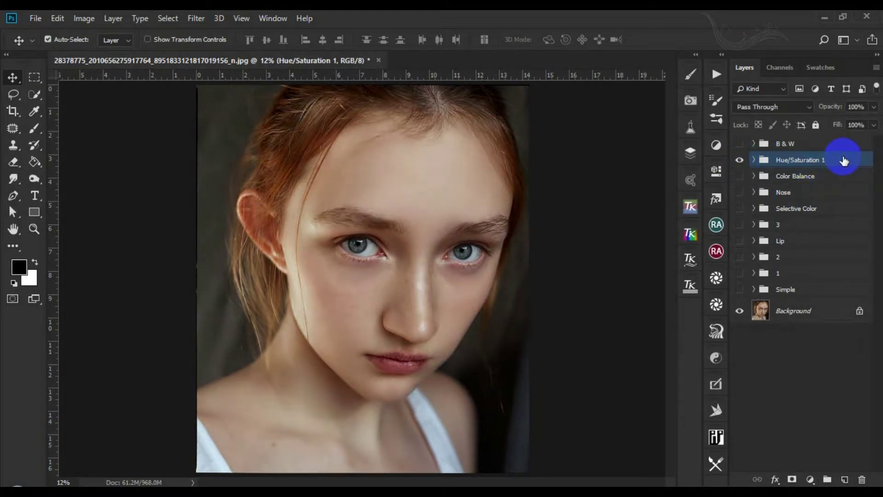
Step: Stamp the visible result into a new layer named 1 and add a Soft Light layer filled with 50% gray above it
key(ctrl+shift+alt+e)
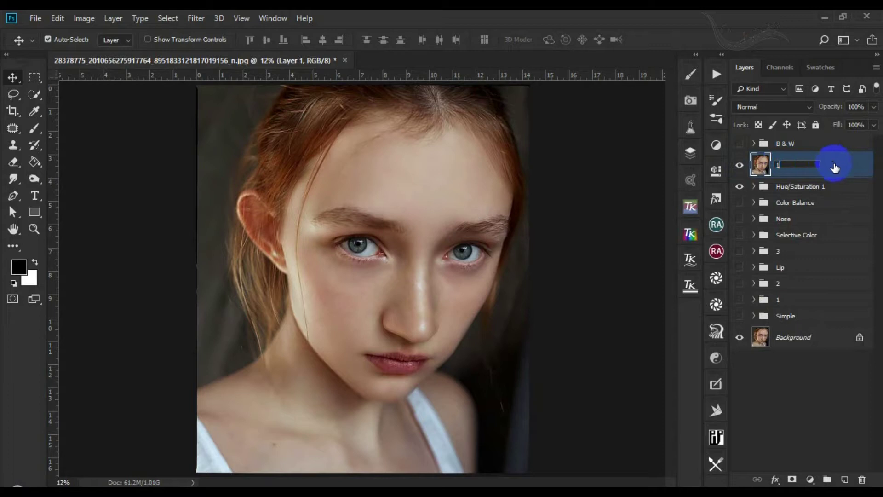
key(ctrl+shift+n)
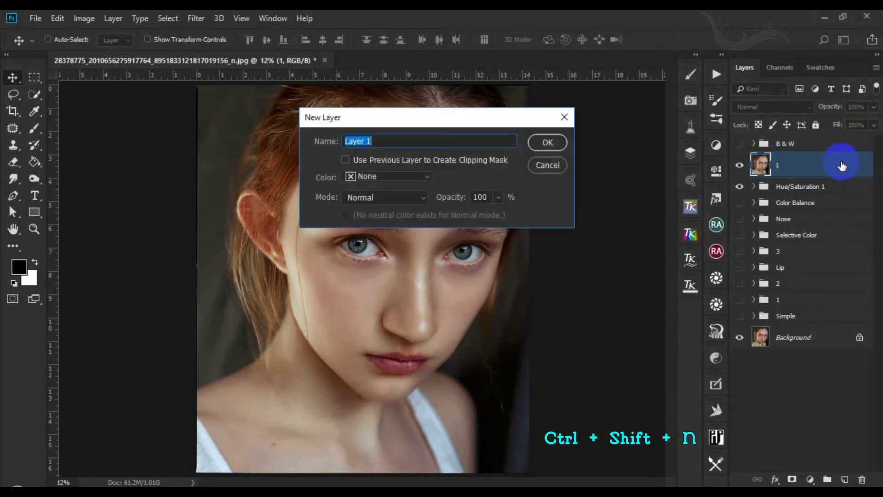
drag(407, 118, 508, 141)
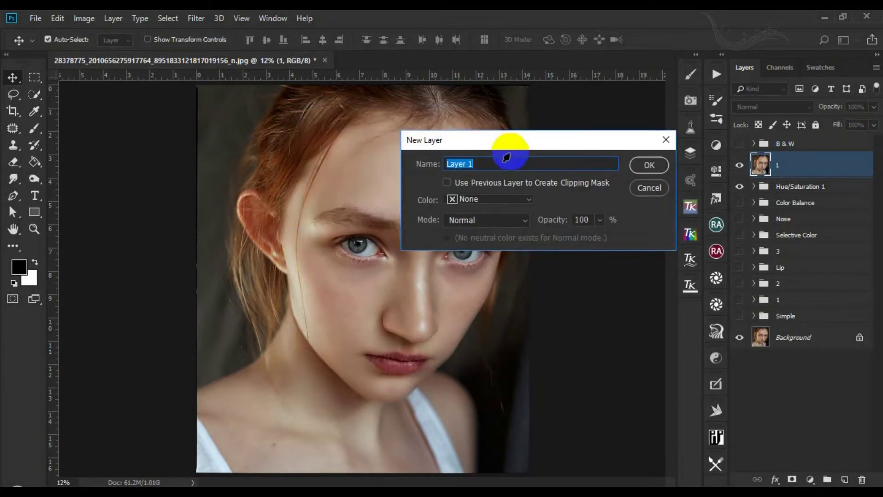
click(489, 225)
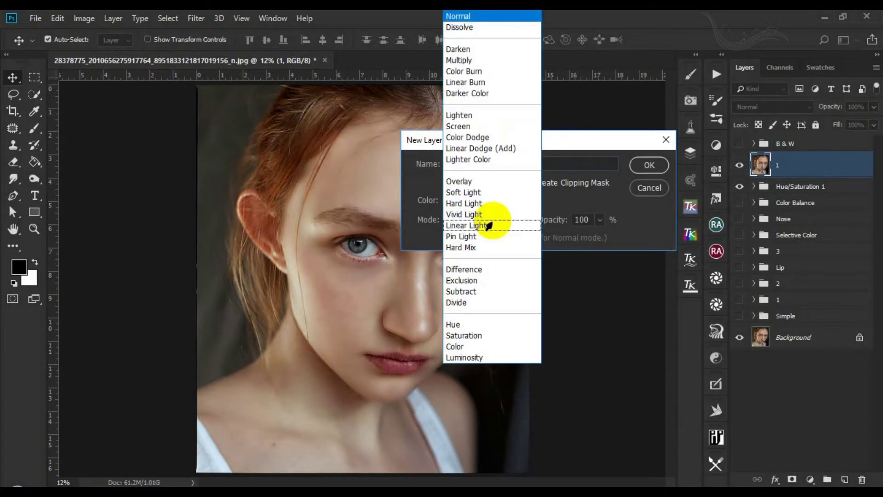
click(465, 193)
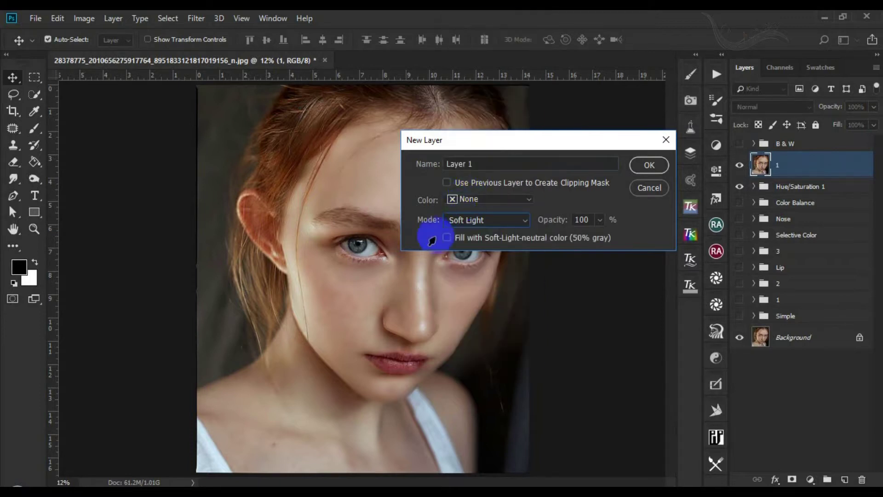
click(505, 204)
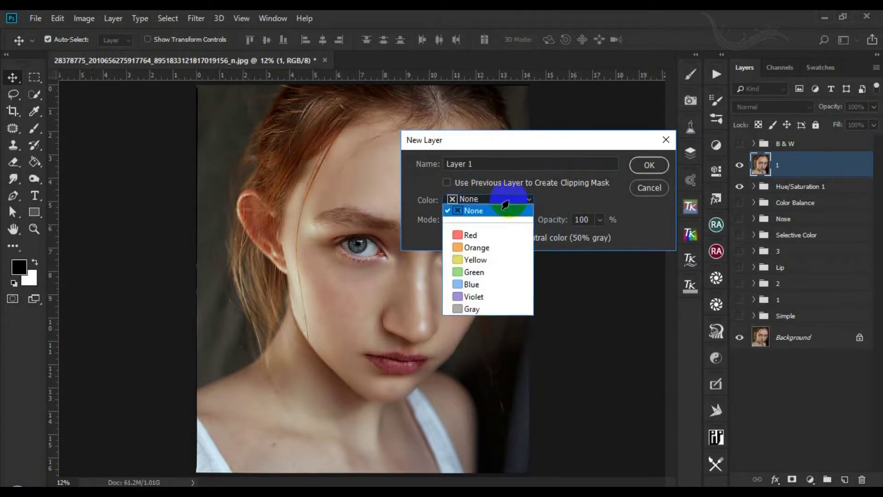
click(507, 204)
click(446, 237)
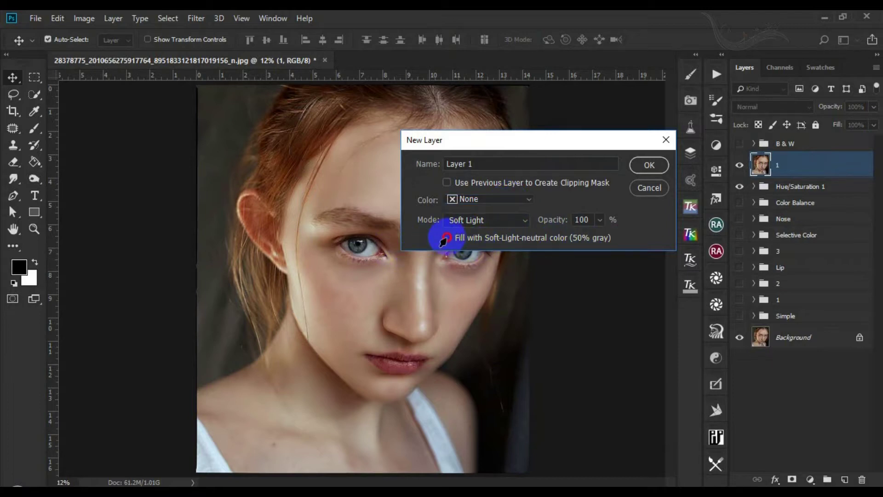
click(648, 166)
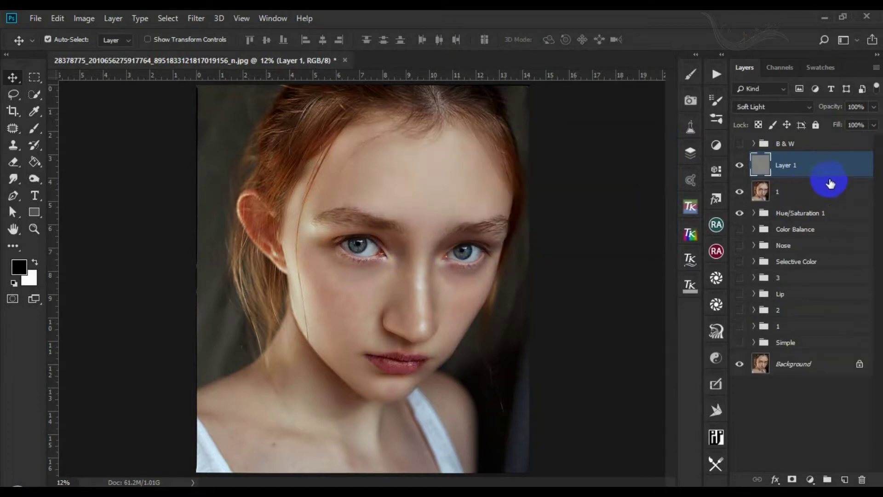
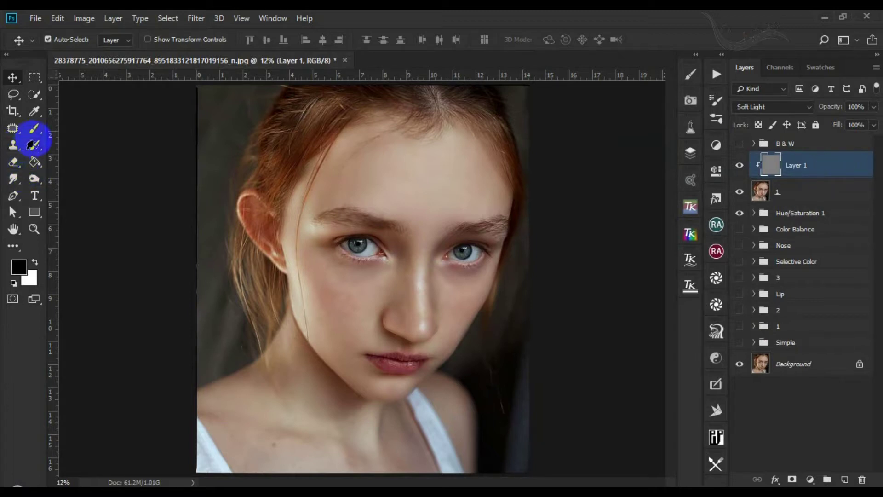
Step: Set the Burn tool to Highlights at 10% exposure and darken the upper eyelids and eyebrows on the Soft Light gray layer
click(35, 179)
scroll(410, 252, up, 5)
drag(434, 179, 383, 208)
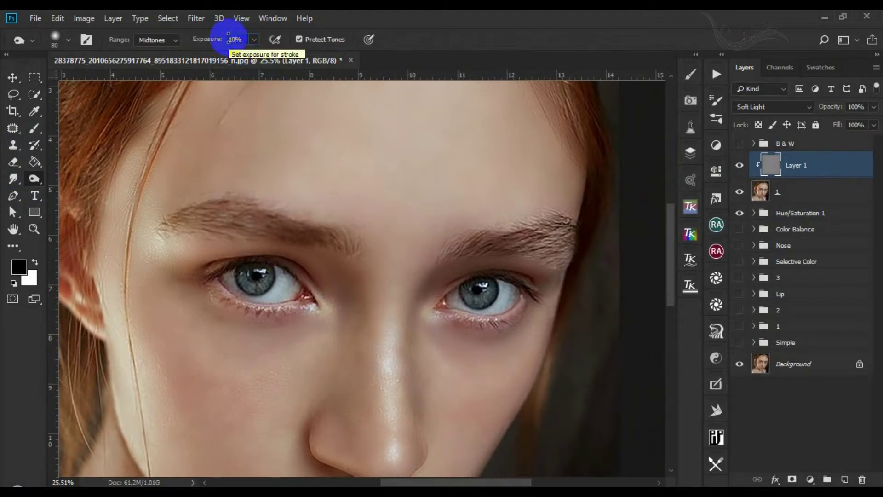
click(159, 40)
click(152, 76)
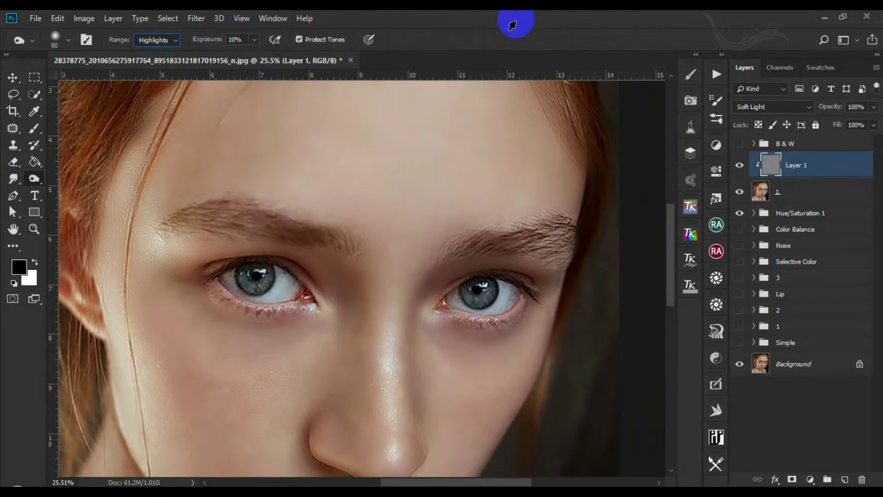
mouse_move(483, 258)
mouse_down()
mouse_move(458, 255)
mouse_move(476, 246)
mouse_move(436, 253)
mouse_move(546, 225)
mouse_move(557, 259)
mouse_up()
mouse_move(563, 221)
mouse_down()
mouse_move(565, 258)
mouse_move(508, 249)
mouse_move(457, 258)
mouse_move(477, 234)
mouse_move(458, 248)
mouse_move(512, 235)
mouse_move(545, 242)
mouse_move(527, 241)
mouse_move(565, 224)
mouse_move(536, 252)
mouse_move(559, 261)
mouse_move(289, 262)
mouse_move(341, 256)
mouse_move(345, 231)
mouse_move(356, 237)
mouse_move(358, 248)
mouse_move(325, 244)
mouse_move(228, 218)
mouse_move(251, 210)
mouse_move(181, 217)
mouse_up()
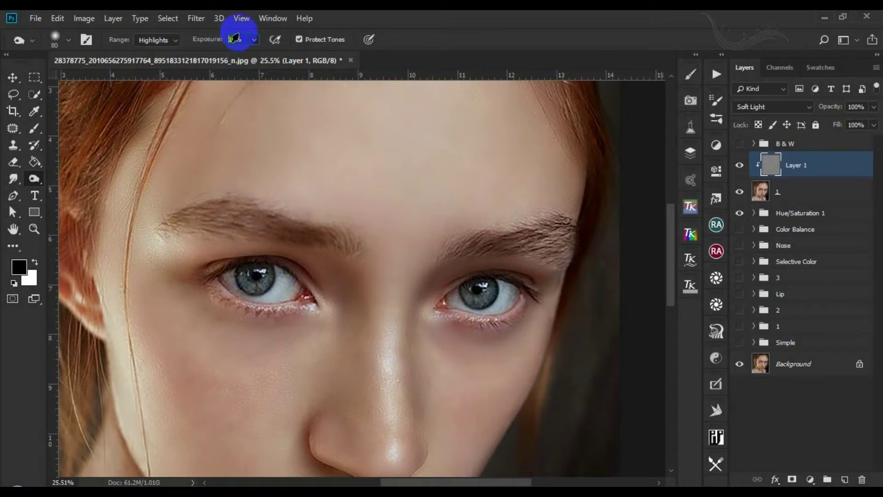
Step: Raise the Burn exposure to 15%, enlarge the brush to 100, and deepen the shading around both eyes and their inner corners
mouse_move(245, 226)
mouse_down()
mouse_move(256, 230)
mouse_move(207, 222)
mouse_move(258, 213)
mouse_move(181, 209)
mouse_move(336, 241)
mouse_move(223, 202)
mouse_move(250, 228)
mouse_move(171, 221)
mouse_move(211, 211)
mouse_move(325, 243)
mouse_move(345, 234)
mouse_move(248, 213)
mouse_move(290, 276)
mouse_move(260, 259)
mouse_move(208, 271)
mouse_move(237, 309)
mouse_up()
mouse_move(498, 280)
mouse_down()
mouse_move(471, 283)
mouse_move(536, 291)
mouse_up()
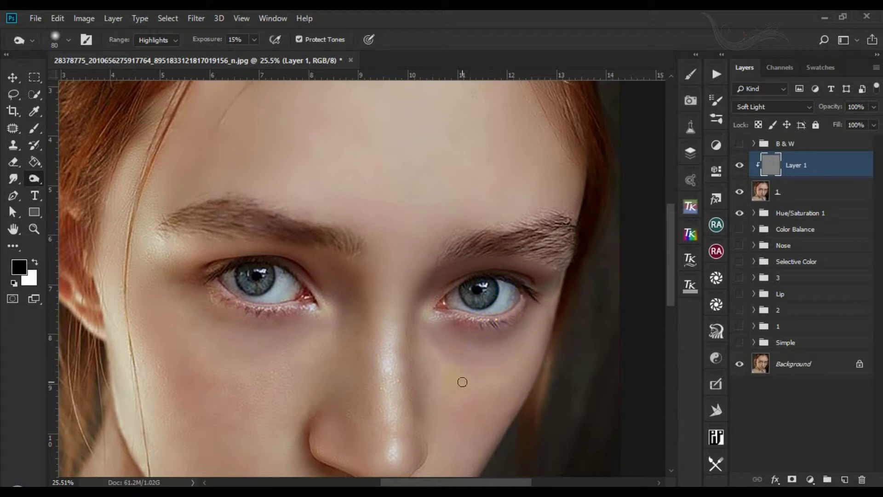
key(bracketright)
key(bracketright)
key(bracketright)
mouse_move(342, 315)
mouse_down()
mouse_move(341, 277)
mouse_move(356, 320)
mouse_move(343, 275)
mouse_move(348, 320)
mouse_move(349, 297)
mouse_up()
drag(445, 277, 471, 281)
Step: Burn the shadows beside the nostril, along the nose bridge and at the outer eye corner, and compare the gray layer on and off
scroll(285, 357, down, 4)
scroll(331, 442, up, 4)
drag(330, 442, 339, 417)
mouse_move(285, 403)
mouse_down()
mouse_move(305, 423)
mouse_move(283, 412)
mouse_up()
scroll(283, 400, up, 4)
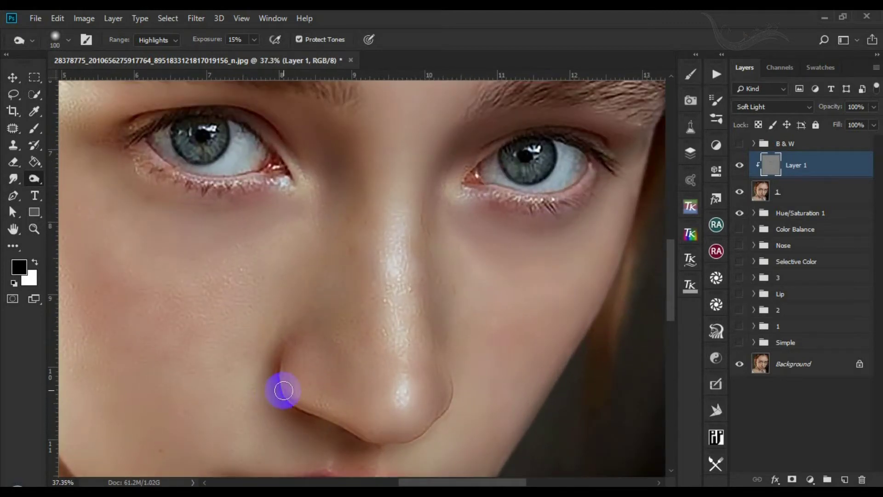
scroll(320, 380, down, 3)
mouse_move(338, 226)
mouse_down()
mouse_move(343, 234)
mouse_move(319, 209)
mouse_move(319, 248)
mouse_up()
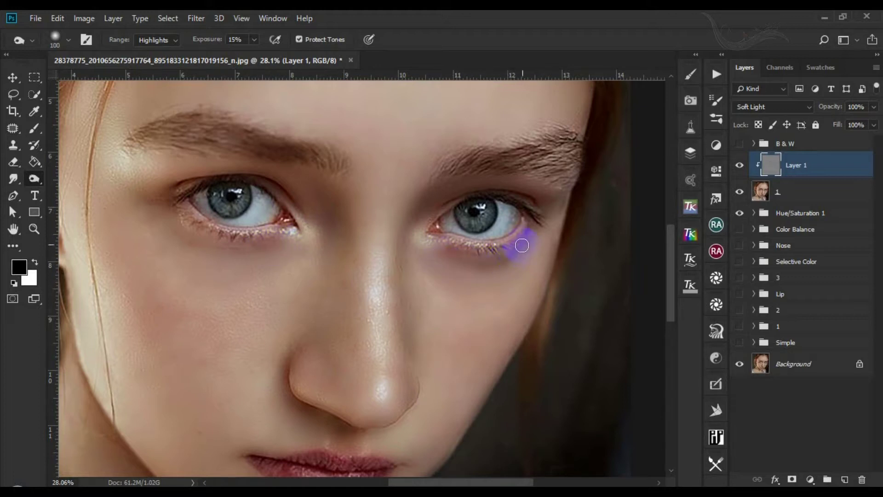
mouse_move(530, 224)
mouse_down()
mouse_move(565, 221)
mouse_move(558, 223)
mouse_up()
scroll(442, 337, down, 5)
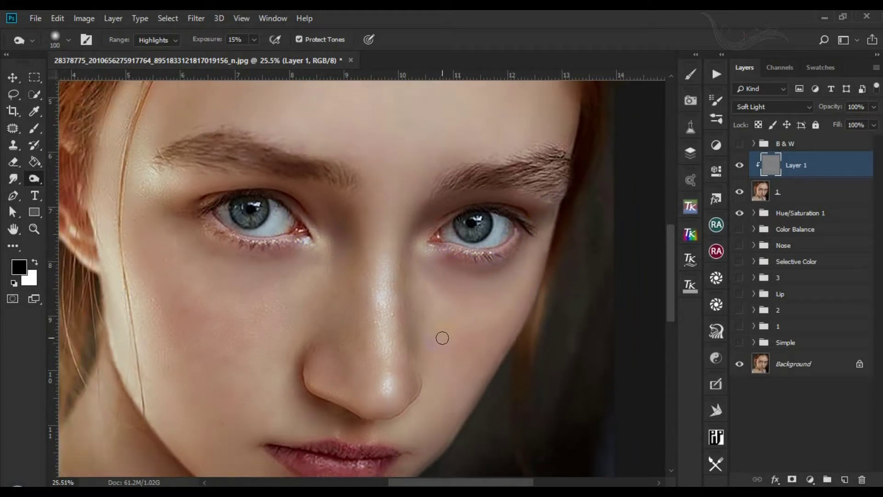
scroll(443, 344, down, 2)
click(741, 166)
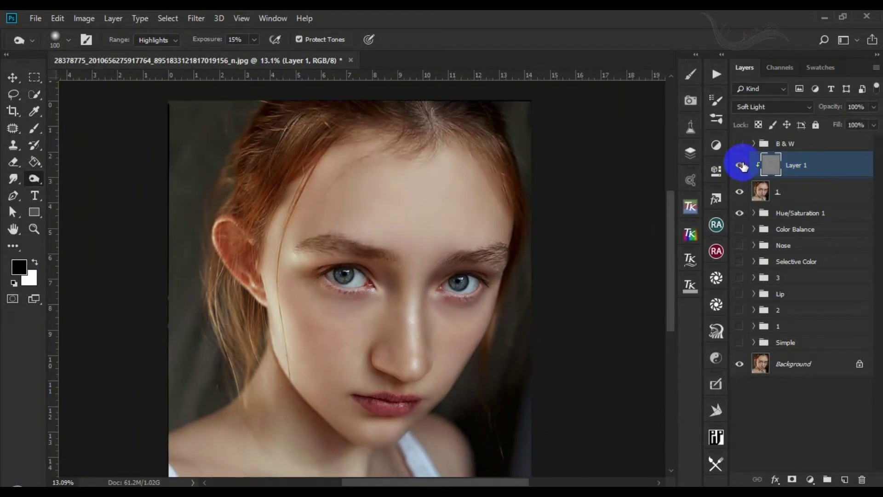
Step: Group the gray Layer 1 with merged layer 1, name the group 4, and hide the Hue/Saturation 1 group
shift+click(787, 197)
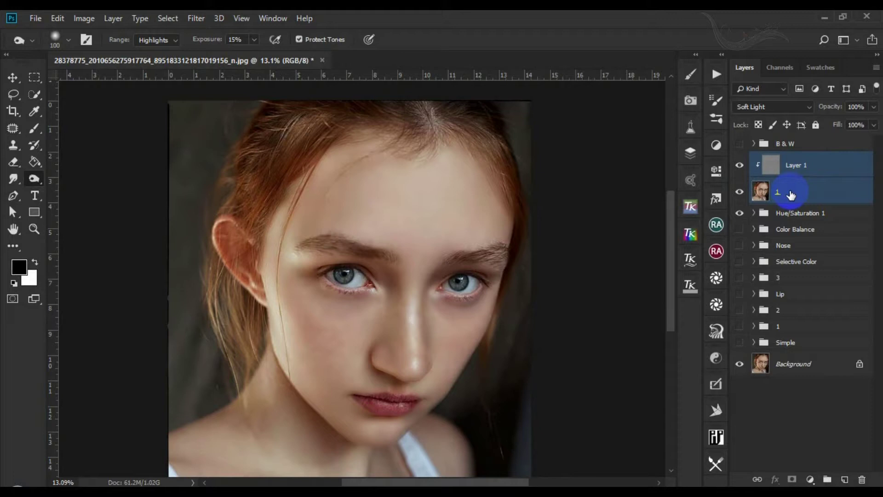
key(ctrl+g)
double_click(796, 160)
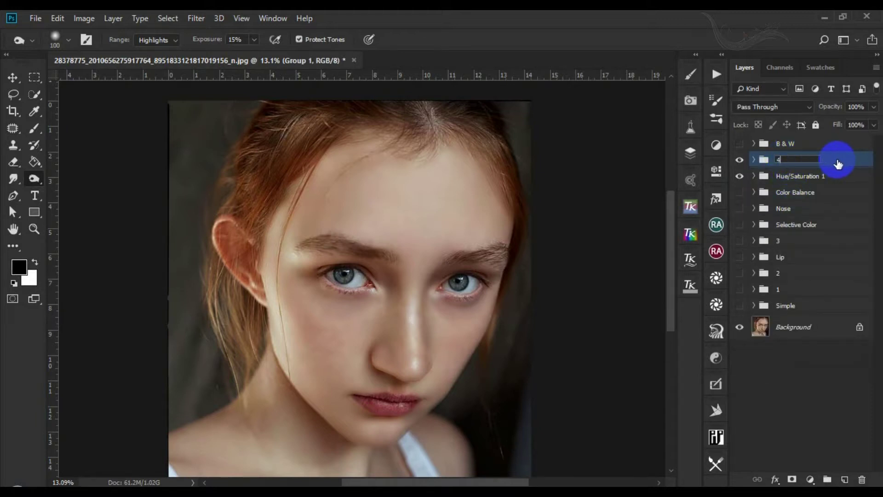
click(741, 177)
click(810, 169)
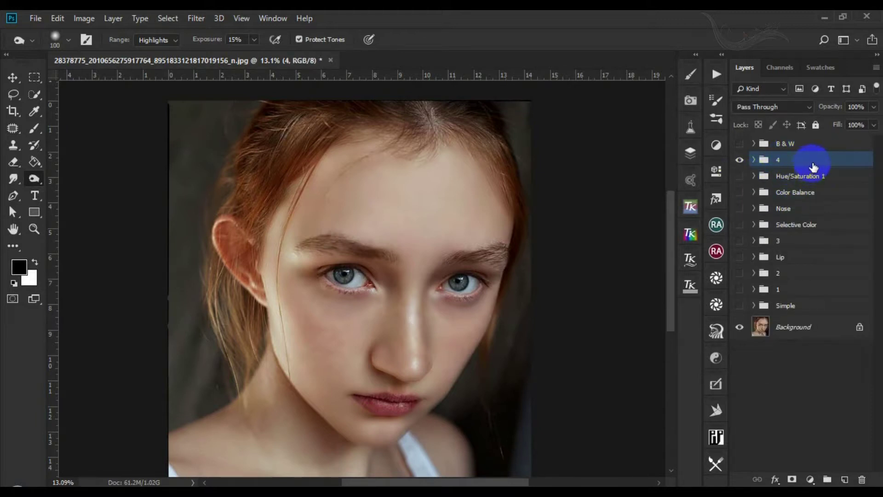
Step: Stamp the visible result into a new layer named 1 and rename the gray layer inside group 4 to Softlight
key(ctrl+shift+alt+e)
double_click(784, 166)
click(753, 186)
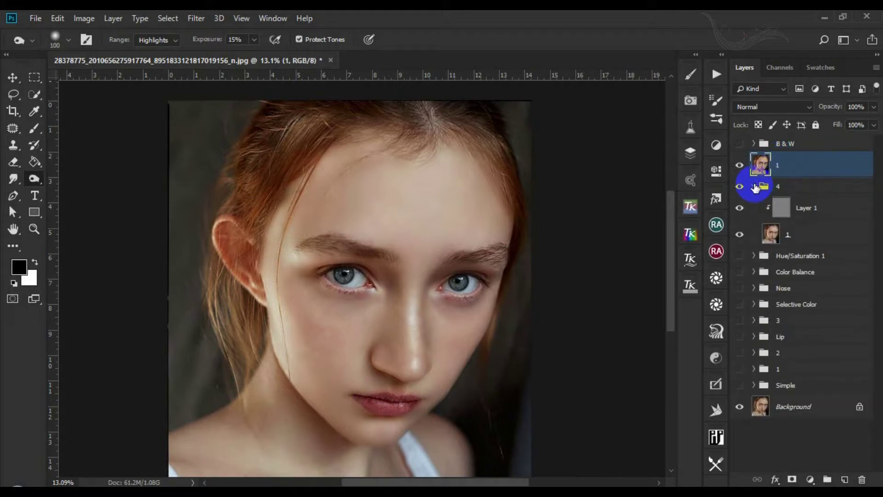
double_click(807, 208)
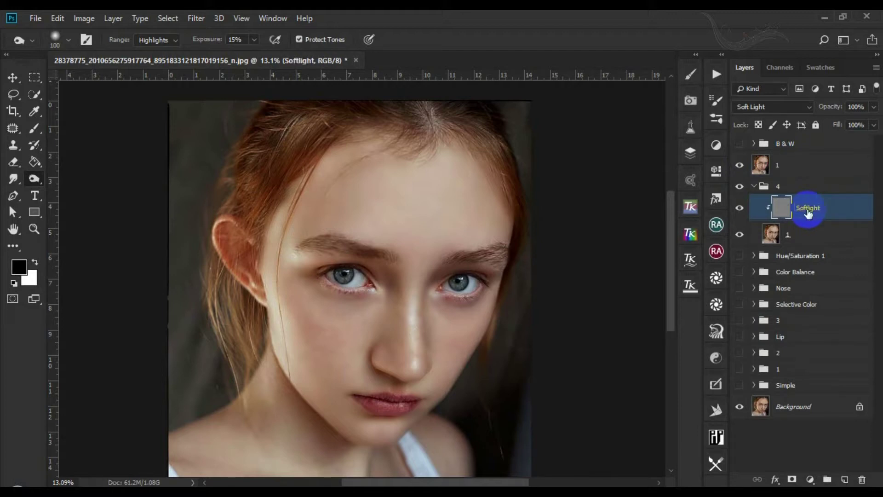
click(753, 186)
click(803, 170)
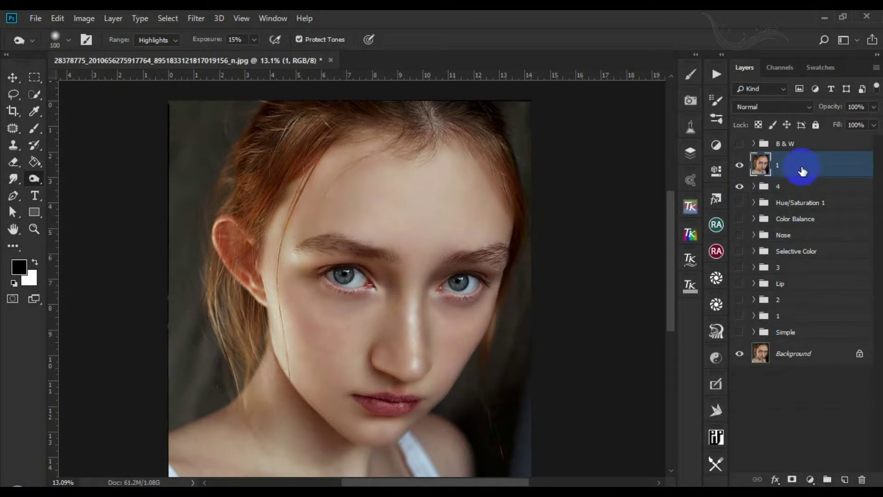
Step: On a new layer above layer 1, paint black lines along both upper lash lines with a size 30 Brush
scroll(403, 305, up, 4)
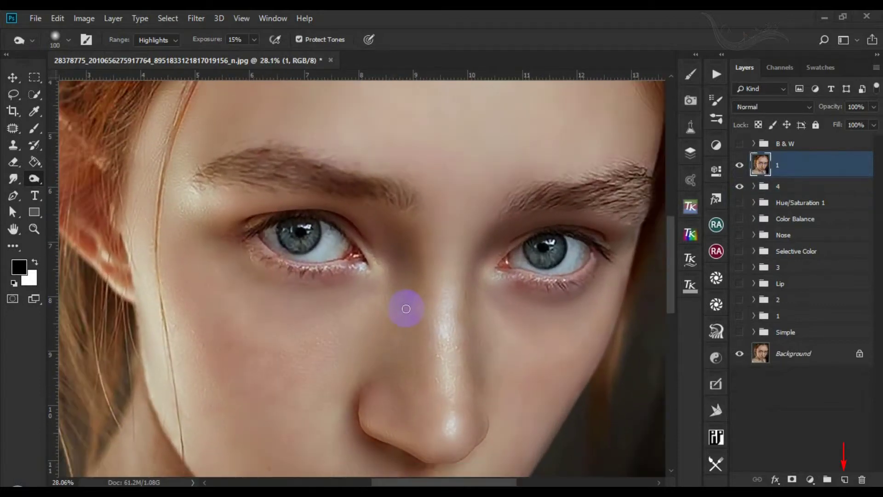
click(844, 479)
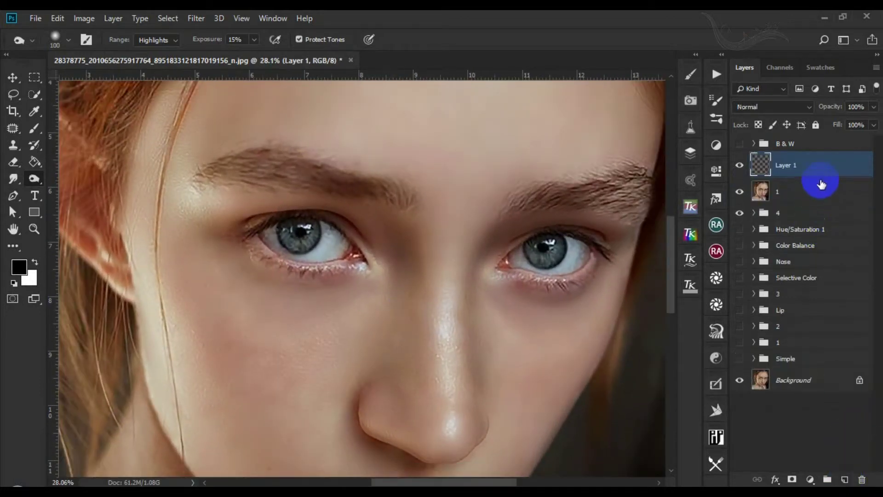
click(35, 128)
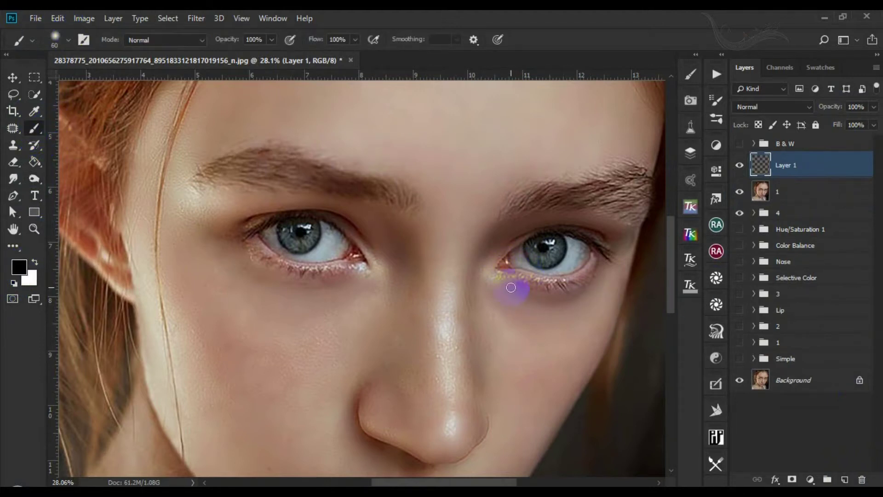
scroll(511, 287, up, 4)
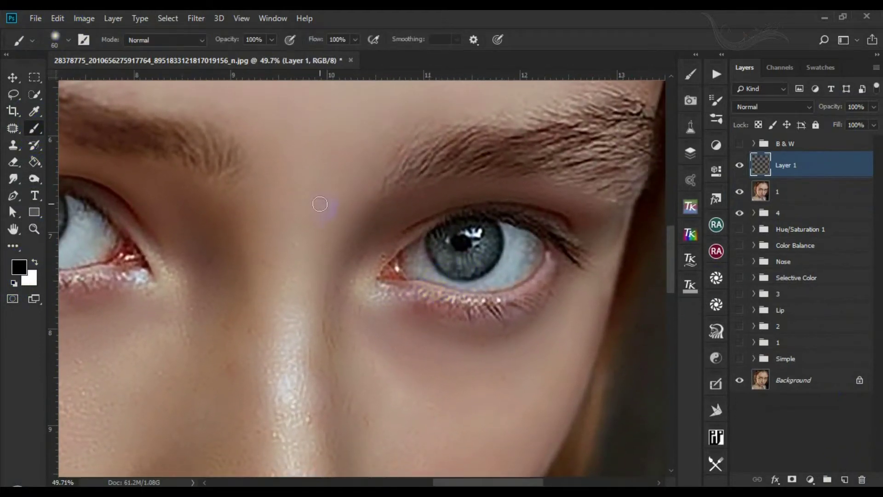
click(410, 234)
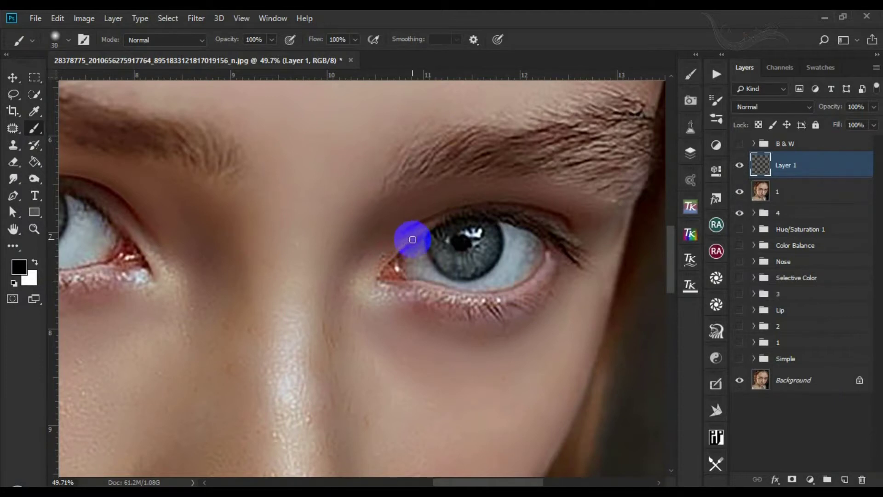
mouse_move(413, 239)
mouse_down()
mouse_move(400, 236)
mouse_move(449, 209)
mouse_move(530, 208)
mouse_move(570, 226)
mouse_up()
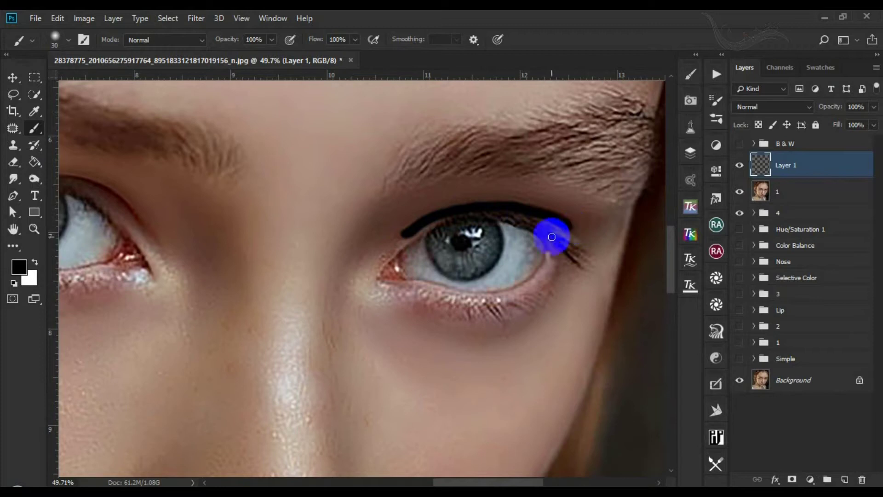
drag(186, 253, 503, 309)
mouse_move(439, 270)
mouse_down()
mouse_move(414, 243)
mouse_move(311, 234)
mouse_move(252, 259)
mouse_up()
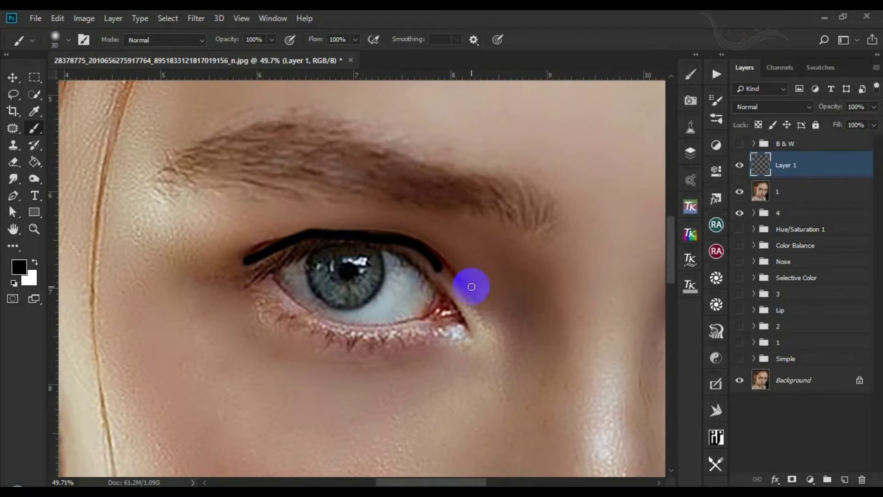
Step: Apply a Gaussian Blur with a radius of 25 pixels to the painted eyeliner layer
scroll(469, 286, down, 5)
click(12, 77)
scroll(515, 292, down, 1)
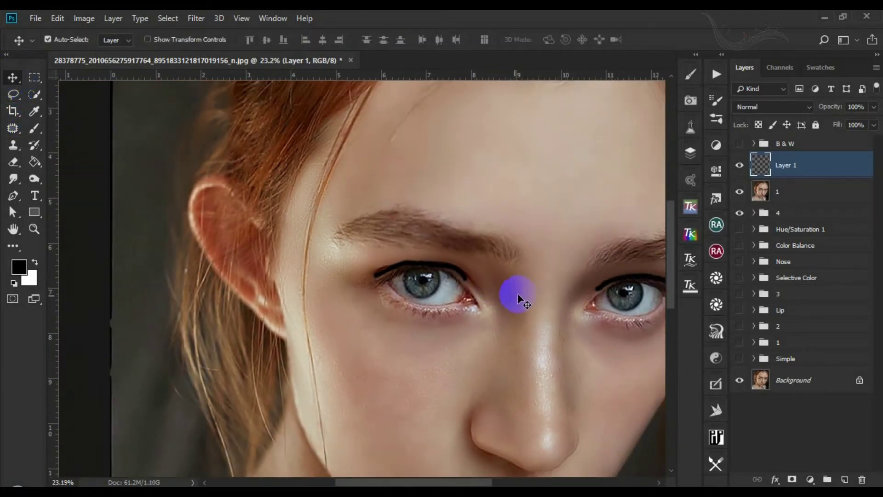
drag(509, 302, 291, 238)
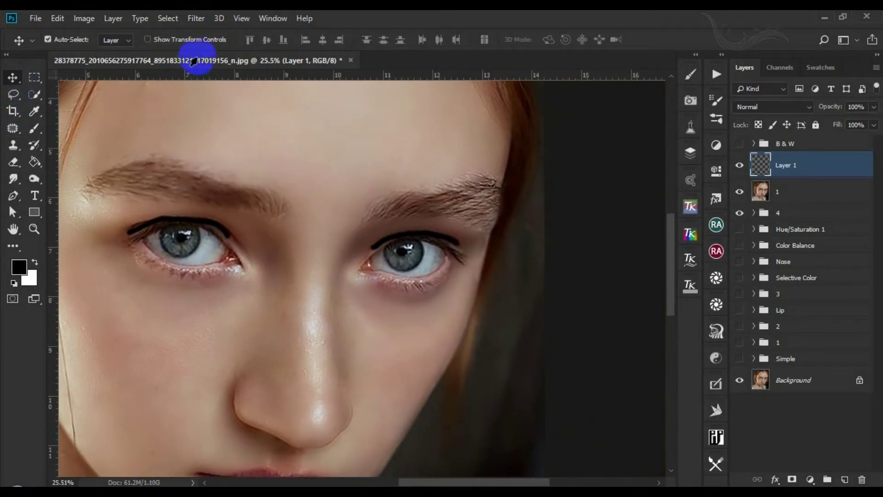
click(196, 18)
mouse_move(256, 164)
click(435, 212)
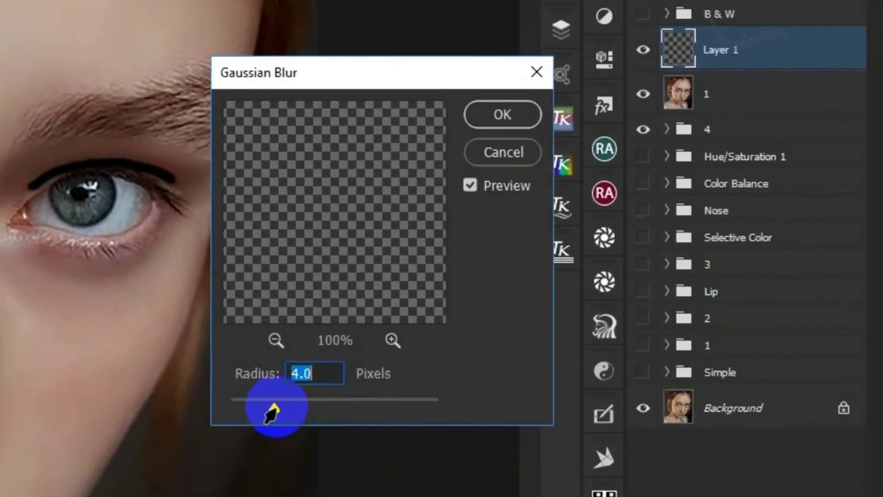
drag(529, 380, 532, 381)
drag(238, 416, 268, 418)
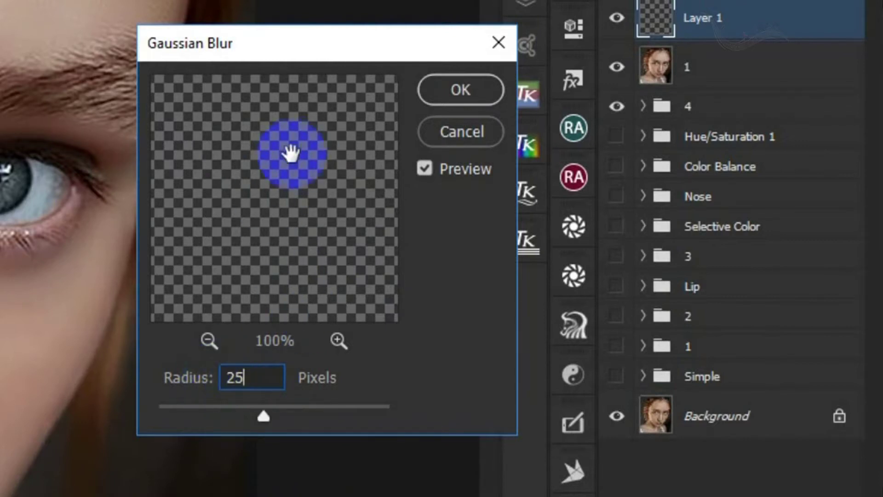
click(460, 92)
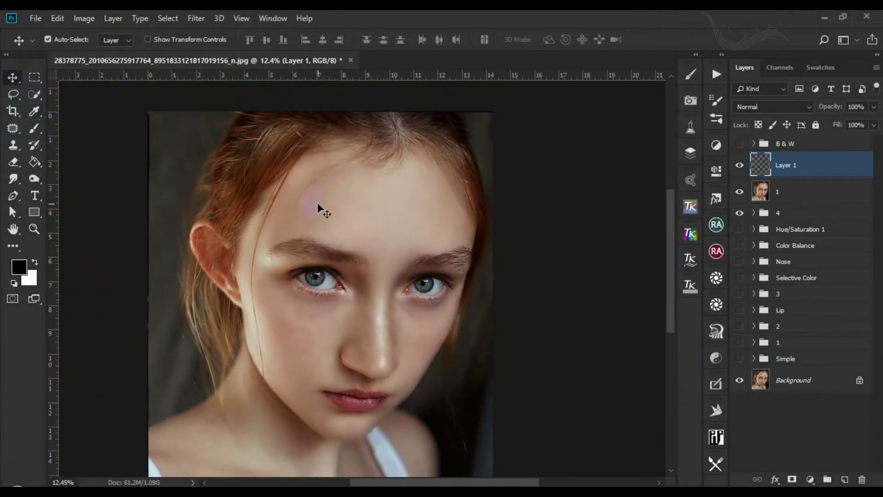
Step: Compare the portrait with and without the blurred eyeliner, and set that layer's opacity to 65%
scroll(457, 357, down, 2)
scroll(418, 316, up, 3)
scroll(417, 316, up, 1)
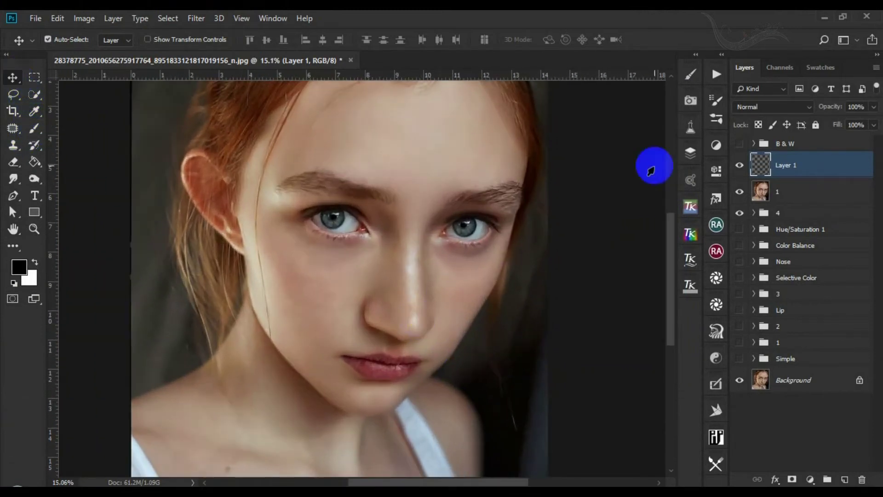
click(739, 165)
click(739, 167)
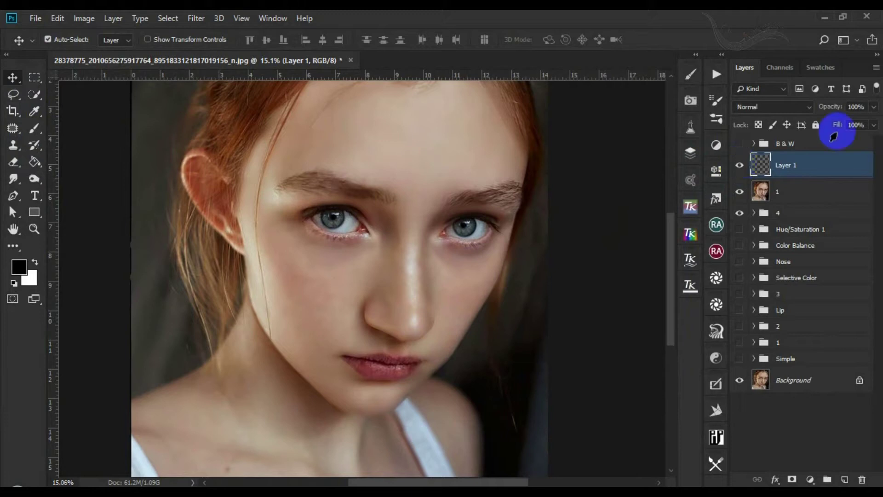
drag(840, 130, 852, 130)
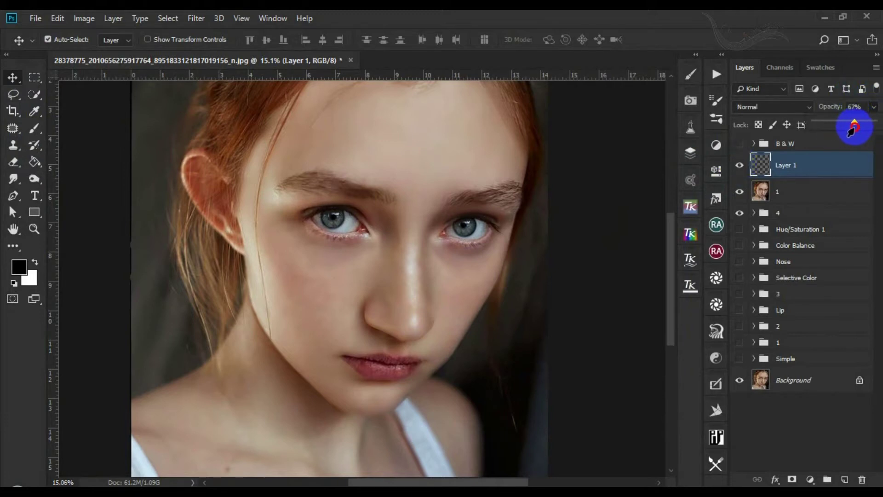
click(855, 106)
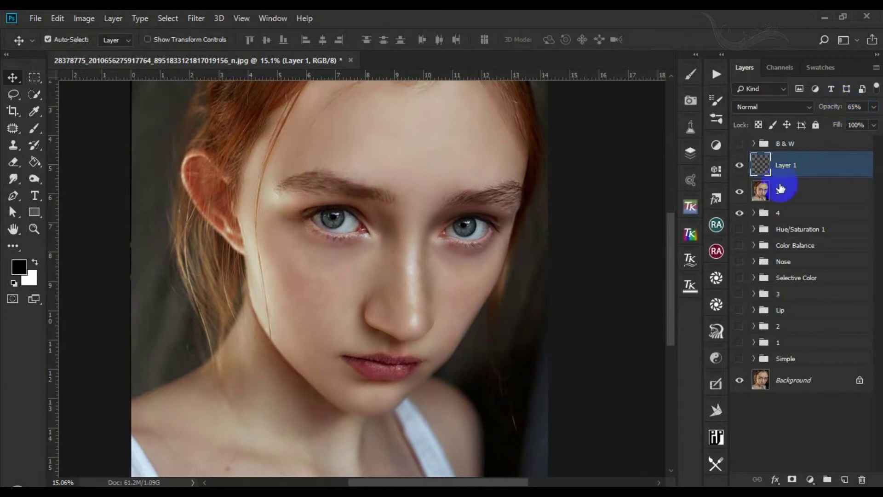
Step: Rename the eyeliner layer Blur, group it with merged layer 1, and name the group 5
double_click(781, 167)
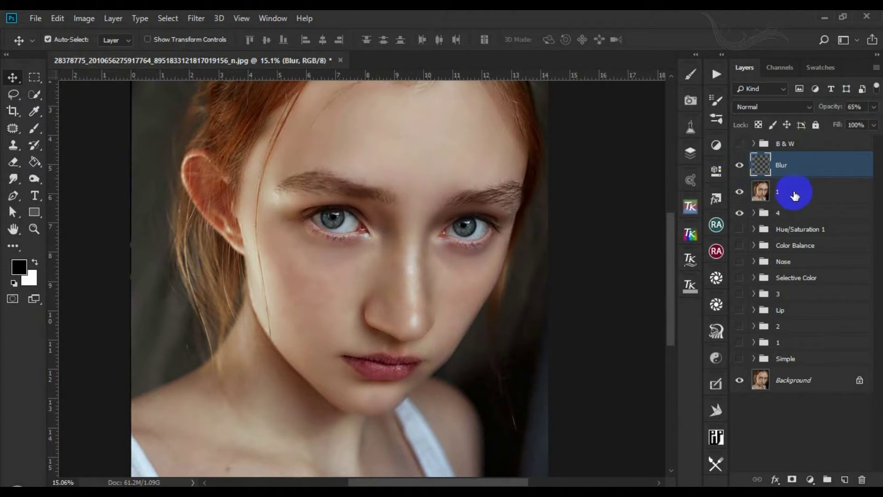
shift+click(795, 192)
key(ctrl+g)
double_click(809, 160)
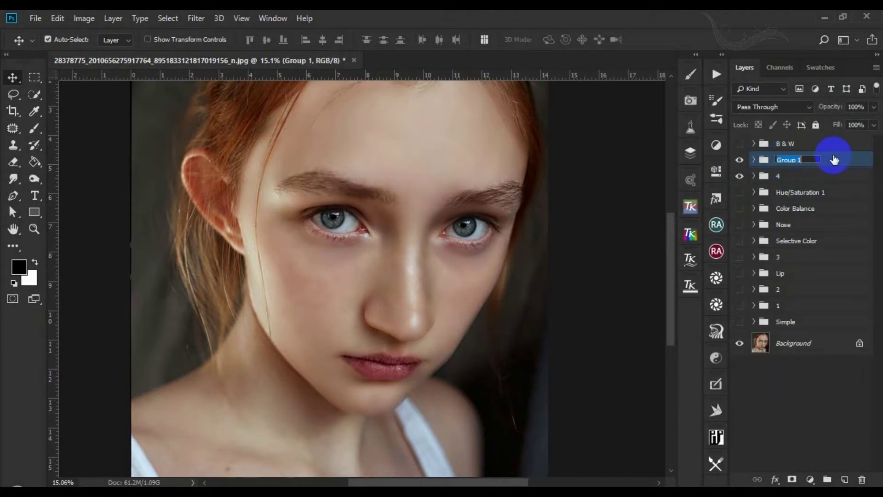
text(5)
key(Return)
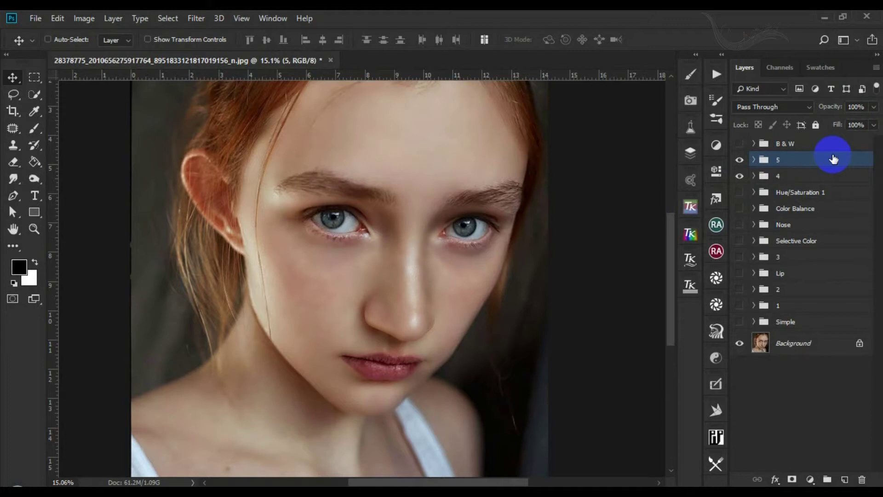
Step: Stamp the visible result into a new top layer named 1 and hide groups 5 and 4
key(ctrl+shift+alt+e)
drag(735, 198, 739, 168)
click(739, 167)
click(739, 167)
double_click(784, 166)
text(1)
key(Return)
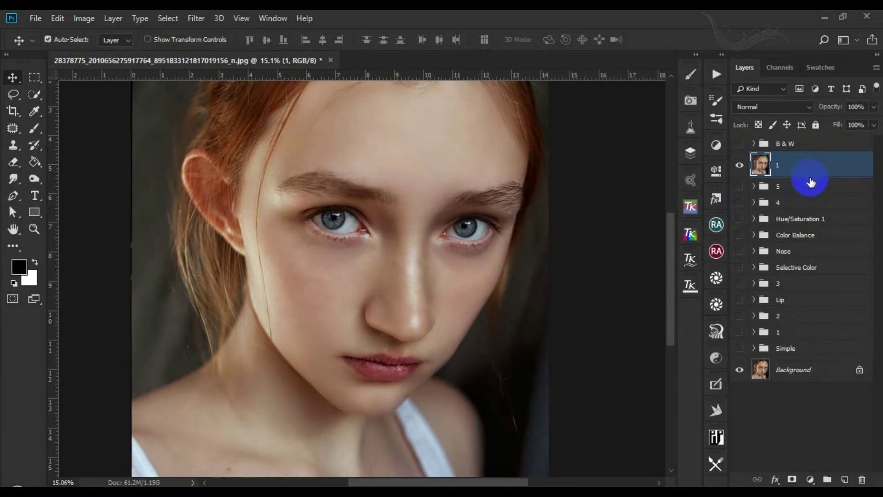
Step: Darken both eyebrows on top layer 1 with the Burn tool, using the Midtones range at 15% exposure
click(35, 178)
click(170, 41)
click(151, 59)
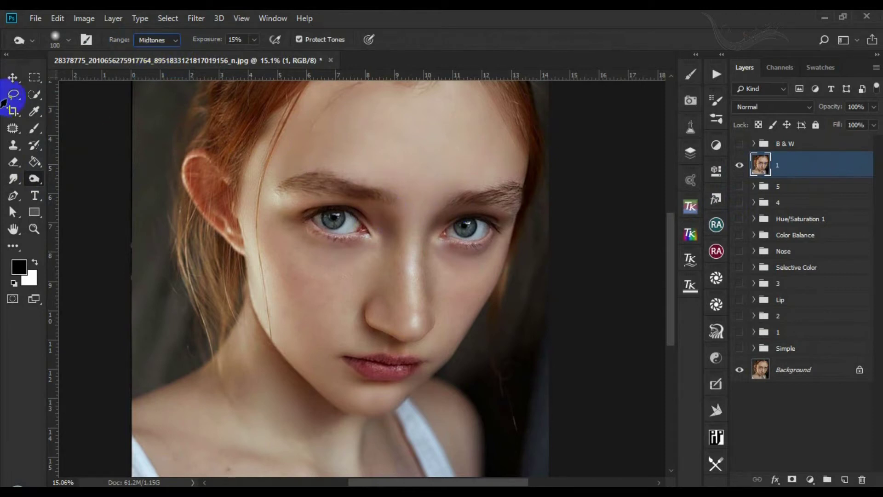
click(12, 77)
scroll(457, 227, up, 3)
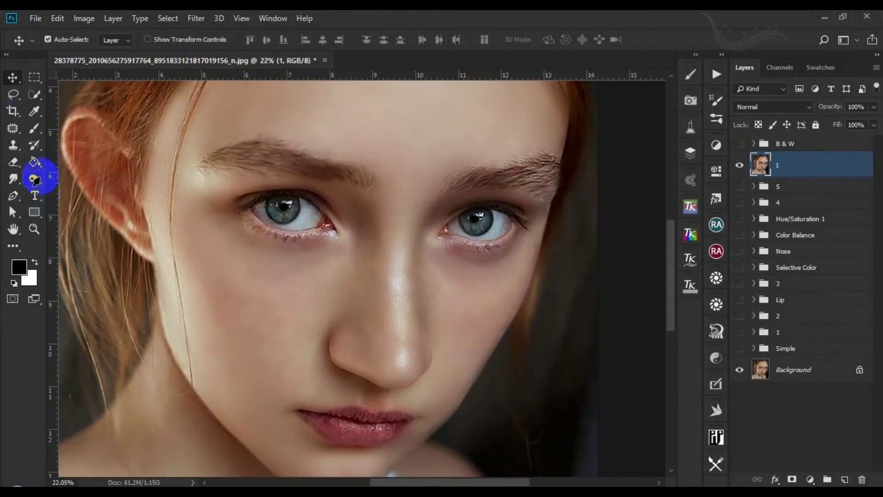
click(34, 178)
mouse_move(371, 182)
mouse_down()
mouse_move(273, 154)
mouse_move(218, 160)
mouse_move(325, 165)
mouse_move(367, 180)
mouse_move(210, 164)
mouse_up()
mouse_move(460, 187)
mouse_down()
mouse_move(560, 170)
mouse_move(544, 185)
mouse_move(574, 181)
mouse_up()
scroll(497, 244, down, 3)
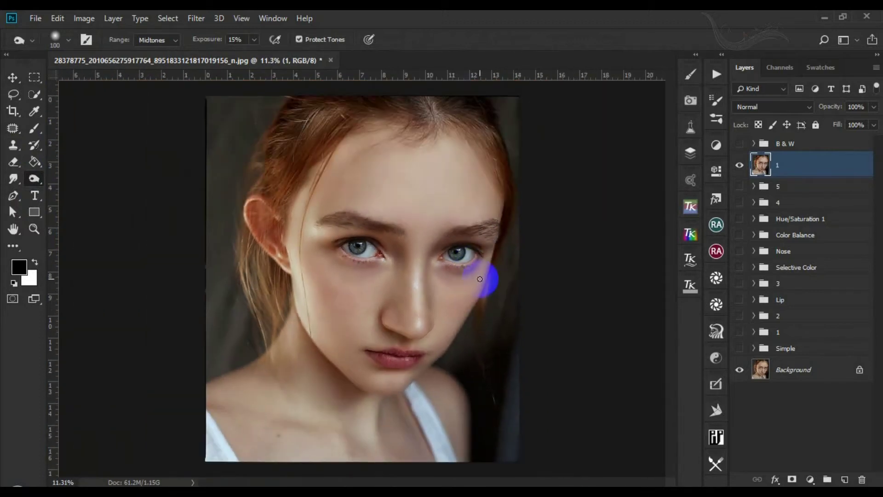
scroll(412, 248, up, 4)
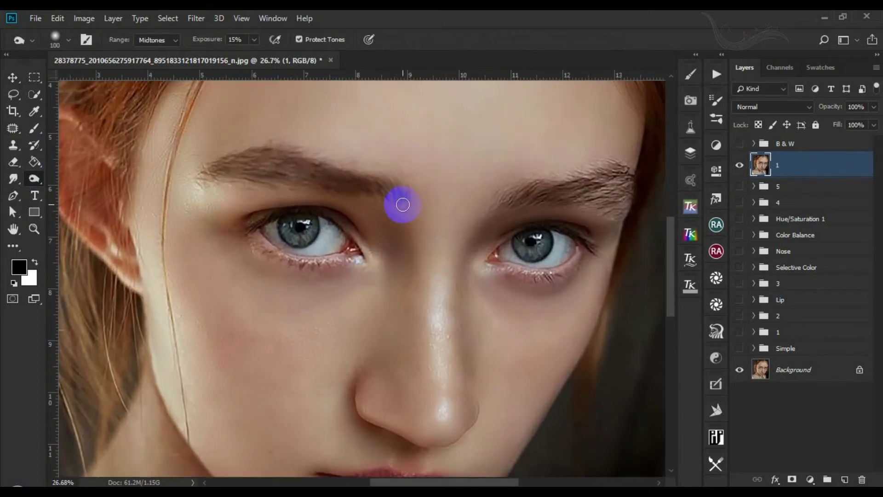
mouse_move(400, 203)
mouse_down()
mouse_move(364, 186)
mouse_move(404, 197)
mouse_move(394, 190)
mouse_move(295, 164)
mouse_move(252, 168)
mouse_move(272, 177)
mouse_move(233, 174)
mouse_move(528, 193)
mouse_move(501, 221)
mouse_move(505, 202)
mouse_move(635, 174)
mouse_move(598, 204)
mouse_move(618, 196)
mouse_move(622, 213)
mouse_move(611, 202)
mouse_move(592, 204)
mouse_move(631, 188)
mouse_move(593, 201)
mouse_move(630, 188)
mouse_up()
Step: Compare the portrait with and without the burned eyebrow layer, both close up and at full view
click(740, 164)
click(740, 165)
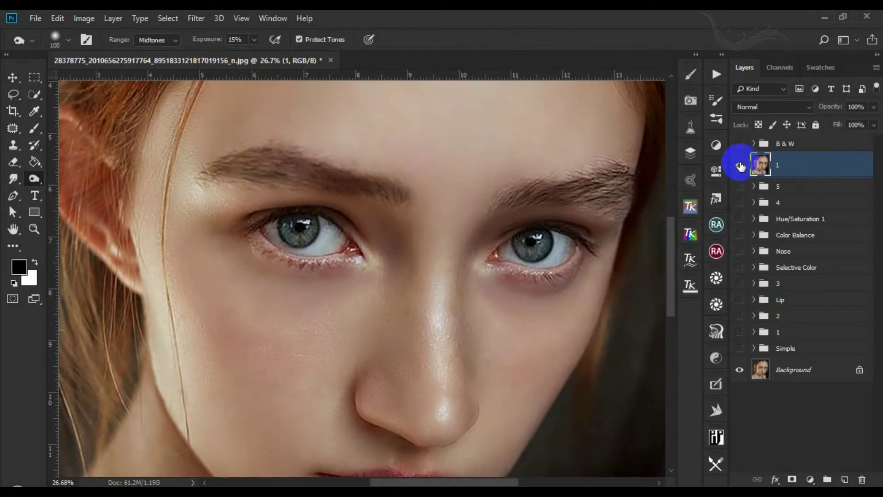
scroll(741, 176, down, 4)
click(13, 78)
scroll(508, 242, down, 3)
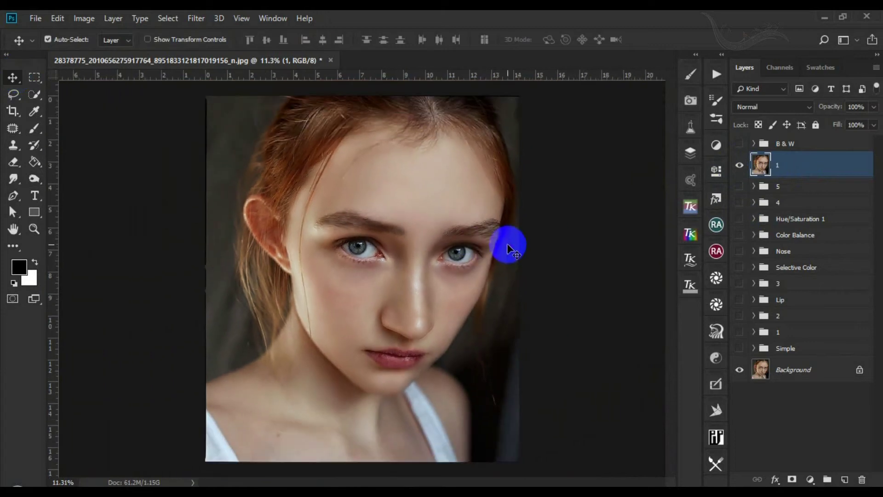
click(740, 164)
click(740, 165)
click(739, 164)
click(739, 165)
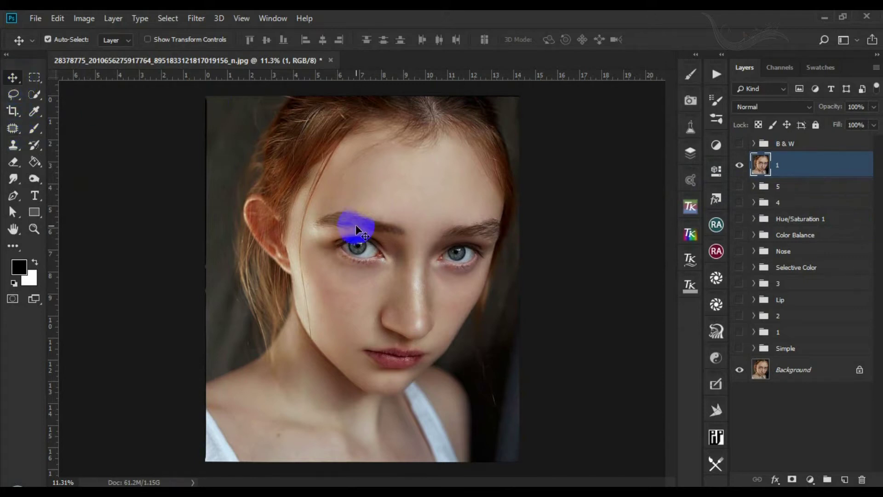
Step: Play the Eye Retouch action on layer 1 to add its masked group
scroll(355, 224, down, 1)
scroll(423, 360, up, 5)
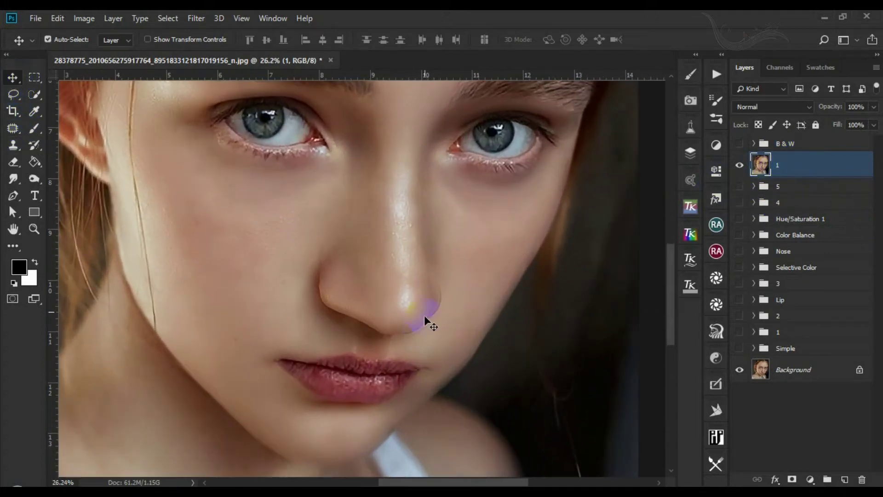
drag(424, 316, 374, 432)
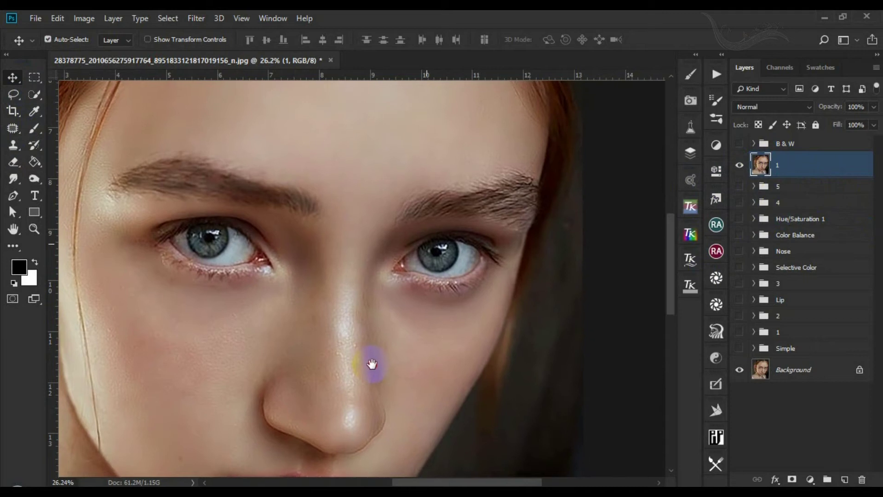
click(717, 74)
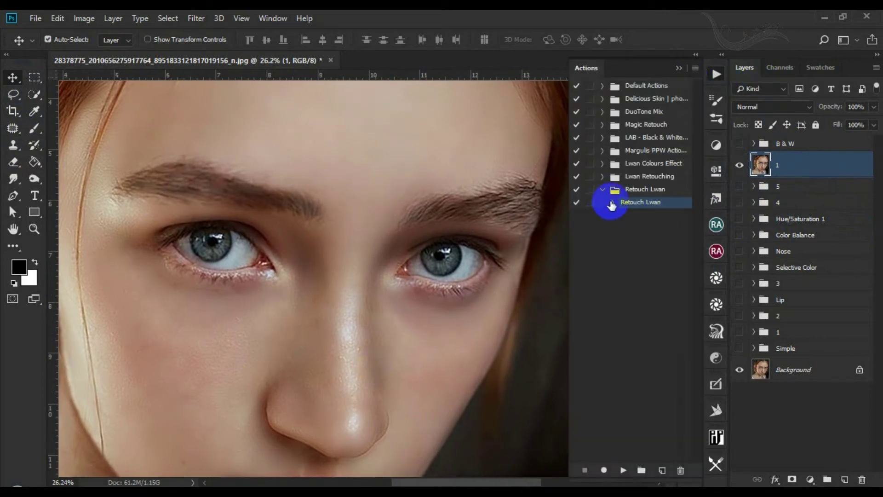
click(602, 177)
click(639, 190)
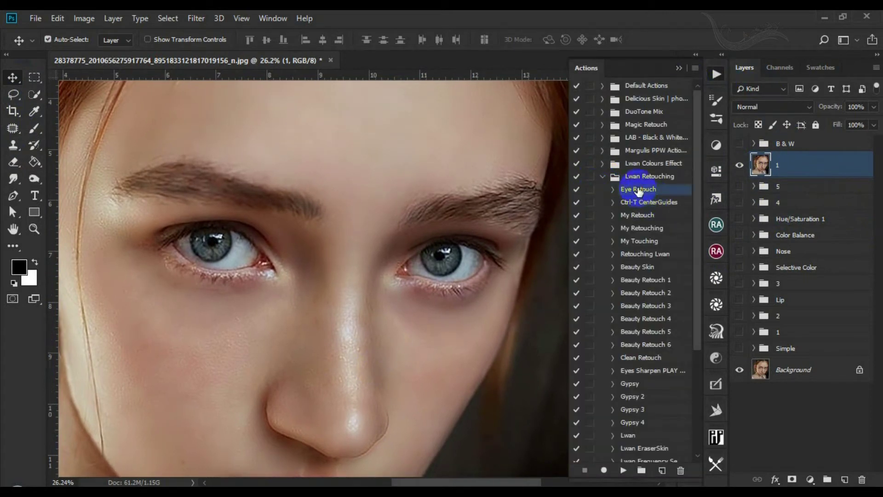
click(623, 470)
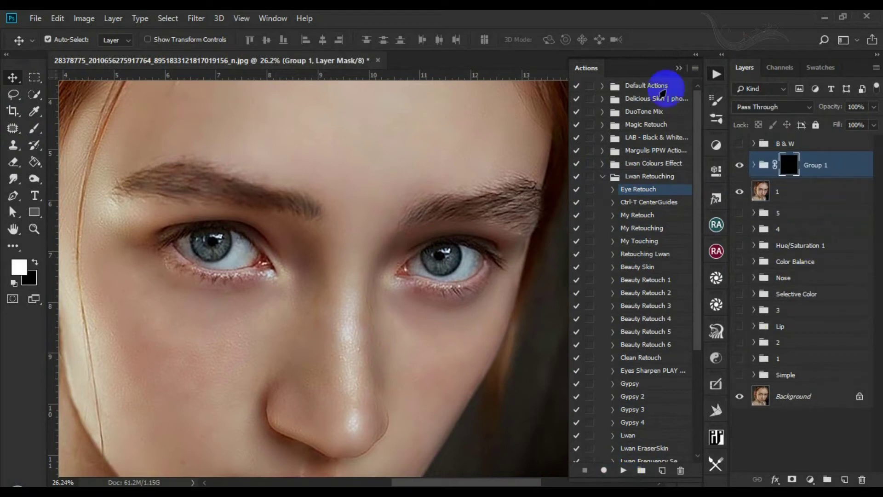
click(715, 73)
Step: Paint white on the Group 1 mask over the eye at the image's right, using a size 60 brush at 20% opacity
click(34, 128)
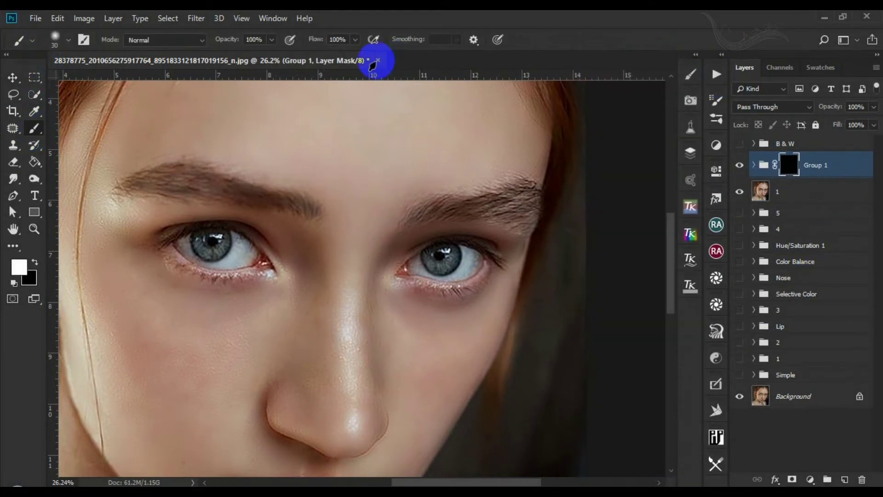
click(241, 39)
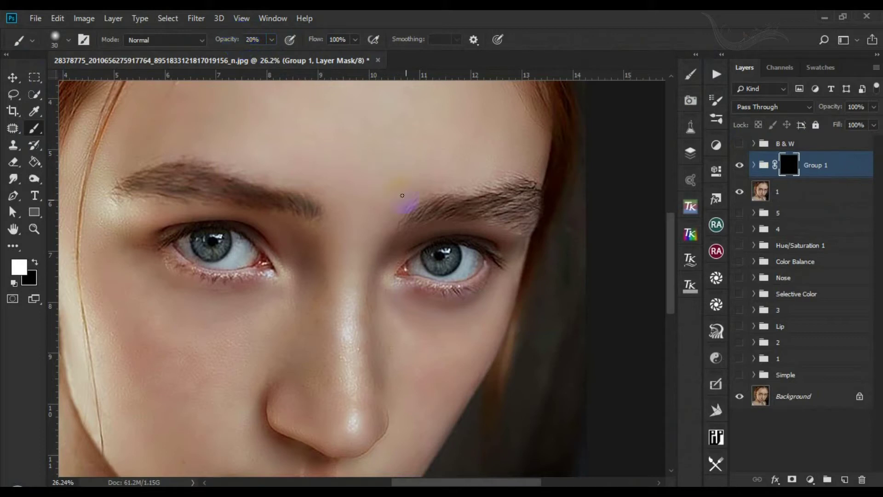
scroll(456, 256, up, 3)
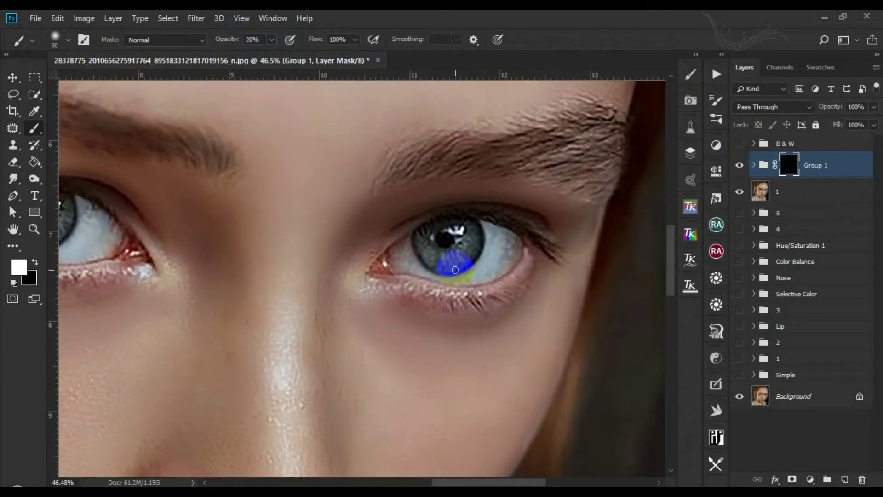
key(])
mouse_move(456, 264)
mouse_down()
mouse_move(452, 229)
mouse_move(470, 243)
mouse_move(471, 225)
mouse_move(448, 260)
mouse_move(425, 240)
mouse_move(428, 262)
mouse_move(454, 259)
mouse_move(406, 266)
mouse_up()
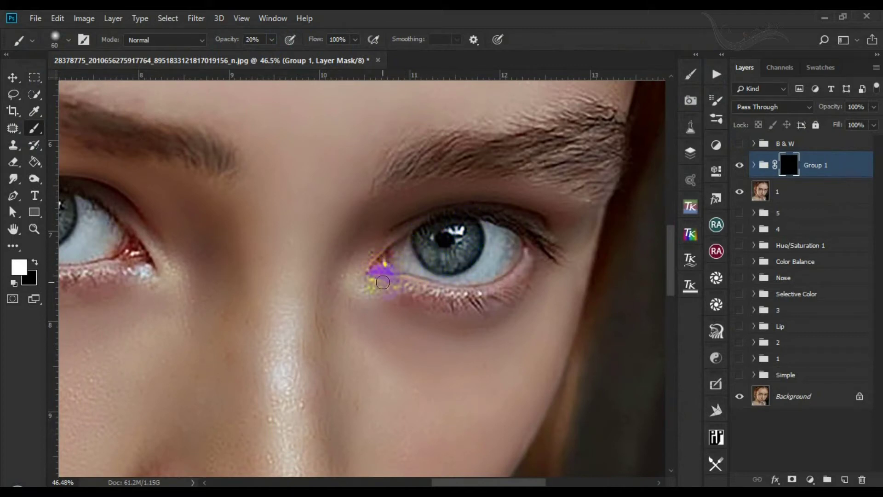
mouse_move(385, 267)
mouse_down()
mouse_move(425, 270)
mouse_move(403, 252)
mouse_move(438, 266)
mouse_move(423, 234)
mouse_move(467, 229)
mouse_move(453, 260)
mouse_move(450, 224)
mouse_move(478, 247)
mouse_move(473, 236)
mouse_move(514, 241)
mouse_move(509, 260)
mouse_move(472, 274)
mouse_move(506, 240)
mouse_move(510, 266)
mouse_up()
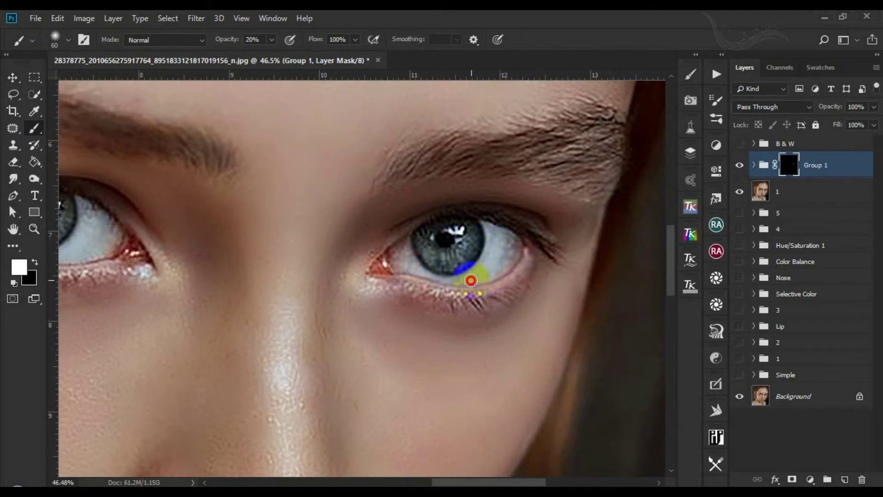
drag(413, 275, 465, 279)
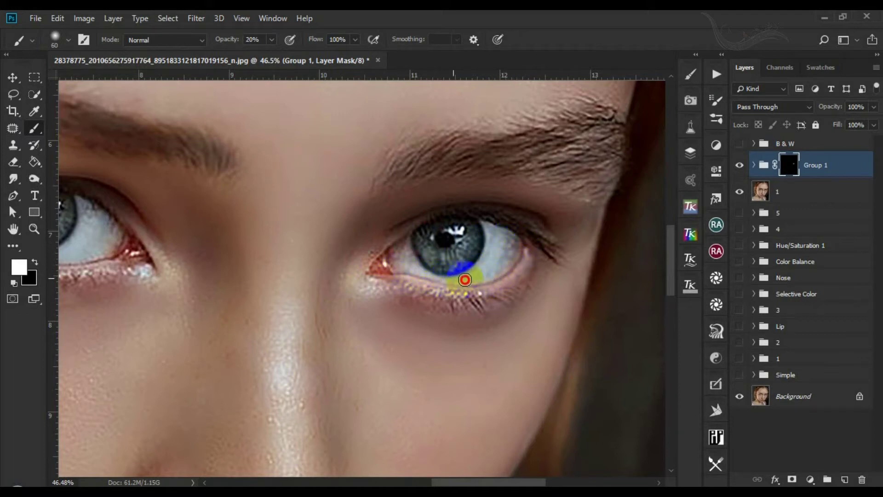
mouse_move(516, 238)
mouse_down()
mouse_move(483, 274)
mouse_move(505, 239)
mouse_move(425, 262)
mouse_up()
drag(452, 317, 416, 328)
scroll(339, 345, up, 4)
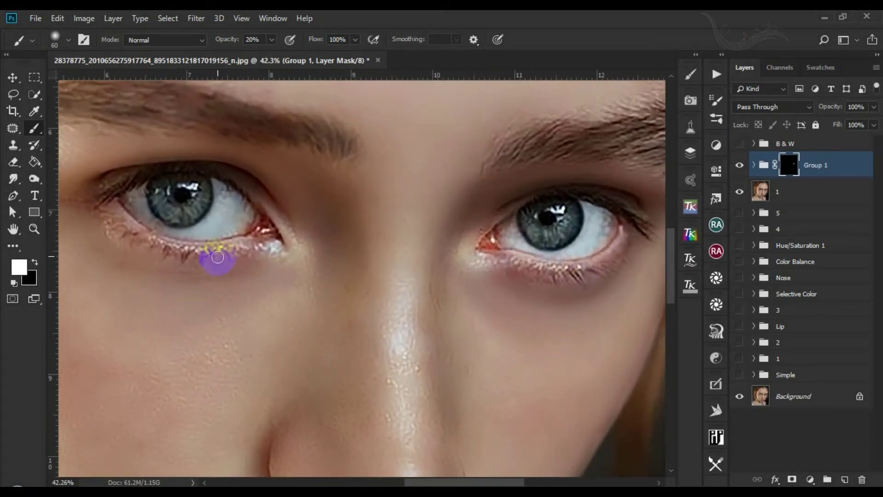
Step: Paint white on the Group 1 mask over the eye at the image's left, and compare the portrait with and without the group
click(35, 263)
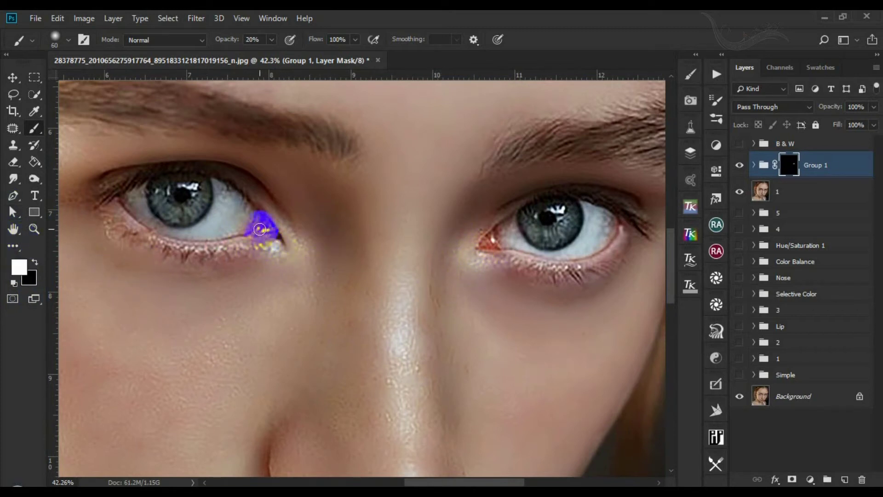
mouse_move(272, 245)
mouse_down()
mouse_move(270, 221)
mouse_move(277, 224)
mouse_move(279, 242)
mouse_move(221, 189)
mouse_move(240, 206)
mouse_move(198, 234)
mouse_move(222, 213)
mouse_move(235, 232)
mouse_up()
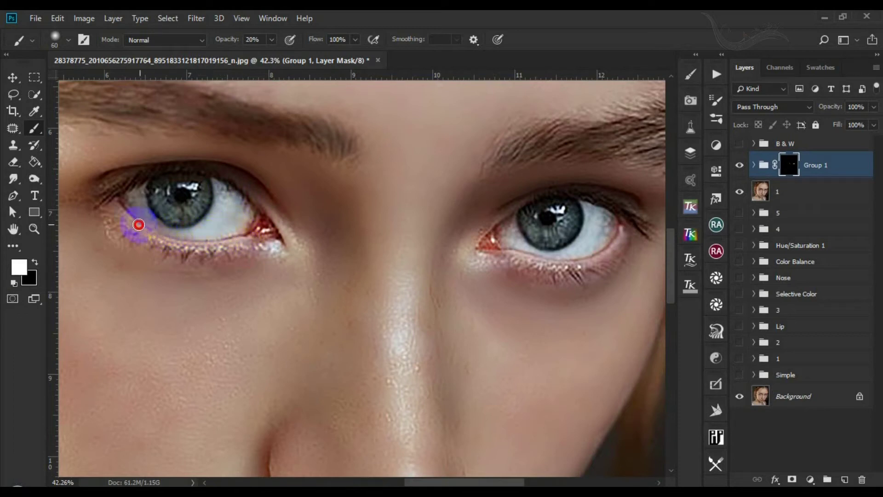
mouse_move(199, 239)
mouse_down()
mouse_move(247, 238)
mouse_move(177, 214)
mouse_move(164, 192)
mouse_move(199, 192)
mouse_move(198, 207)
mouse_move(184, 216)
mouse_move(153, 186)
mouse_move(191, 211)
mouse_move(179, 217)
mouse_move(153, 188)
mouse_move(196, 184)
mouse_move(197, 202)
mouse_move(164, 208)
mouse_move(152, 199)
mouse_move(190, 217)
mouse_move(169, 216)
mouse_move(157, 191)
mouse_move(193, 183)
mouse_move(196, 210)
mouse_move(165, 215)
mouse_move(181, 218)
mouse_move(154, 224)
mouse_move(129, 200)
mouse_move(148, 225)
mouse_move(210, 241)
mouse_move(265, 230)
mouse_move(259, 212)
mouse_up()
scroll(278, 234, down, 7)
scroll(288, 287, down, 3)
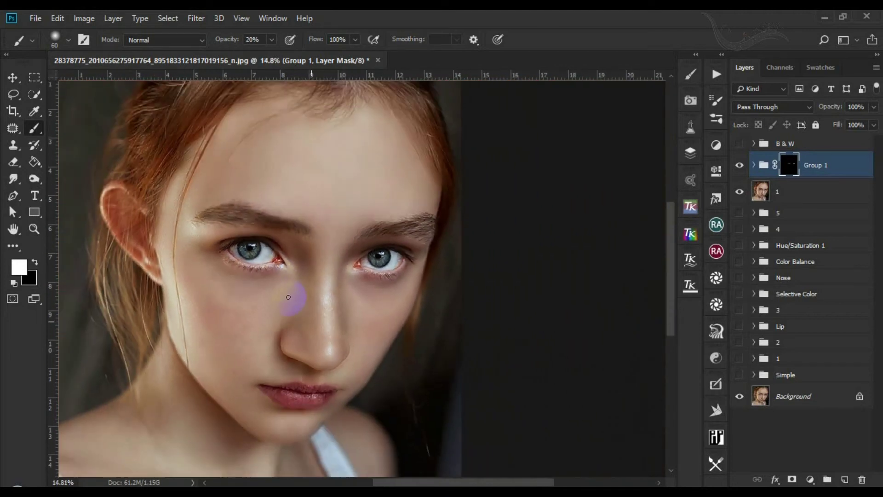
click(738, 166)
click(739, 165)
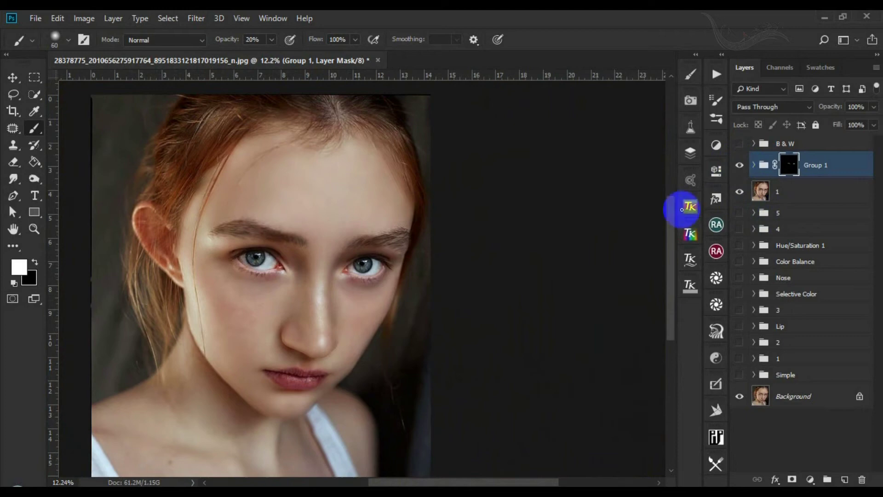
Step: Paint white on the Group 1 mask over the lips to bring out their highlights
scroll(294, 389, up, 5)
mouse_move(333, 348)
mouse_down()
mouse_move(289, 351)
mouse_move(264, 338)
mouse_move(339, 346)
mouse_move(270, 356)
mouse_move(333, 339)
mouse_up()
scroll(425, 385, down, 2)
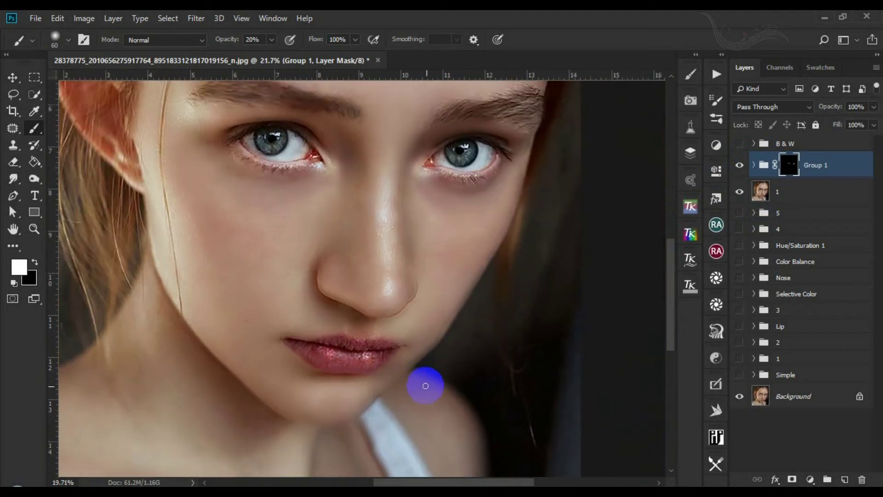
scroll(425, 385, down, 3)
scroll(389, 394, up, 2)
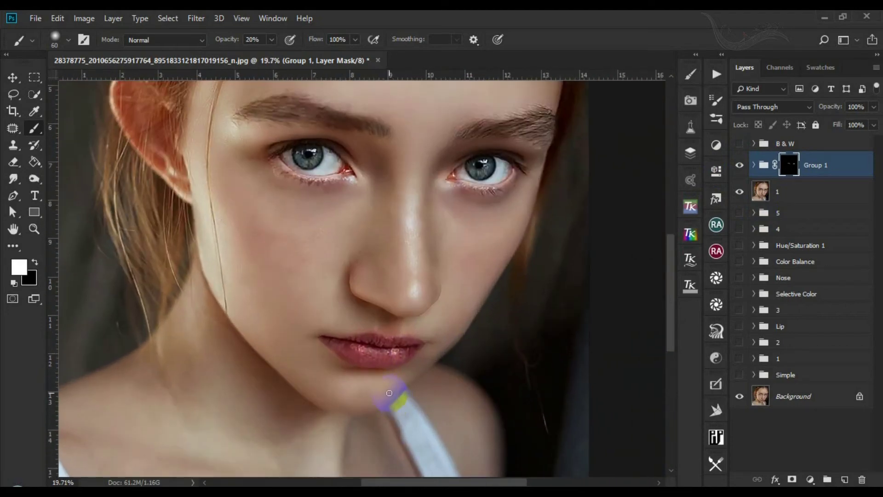
scroll(389, 393, up, 2)
Step: Paint black on the Group 1 mask over the lips to tone down the highlight near the left corner of the mouth
click(35, 261)
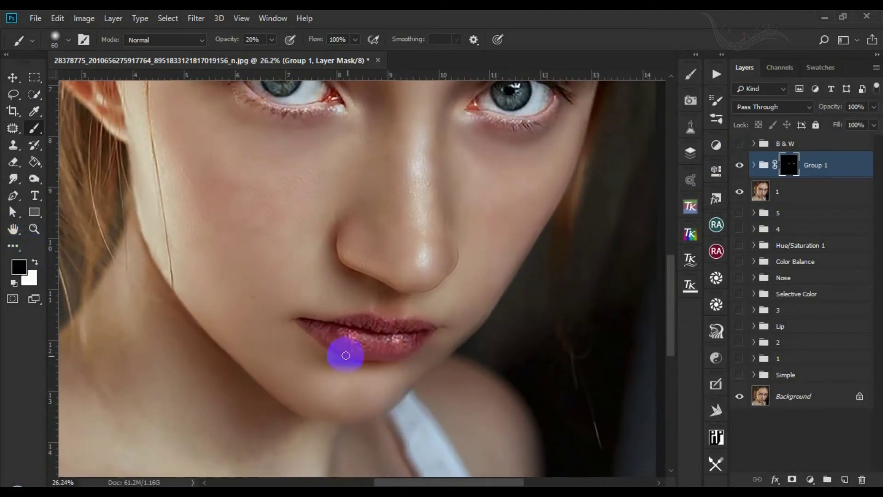
scroll(349, 359, up, 2)
mouse_move(350, 326)
mouse_down()
mouse_move(358, 322)
mouse_move(347, 330)
mouse_up()
scroll(439, 349, down, 2)
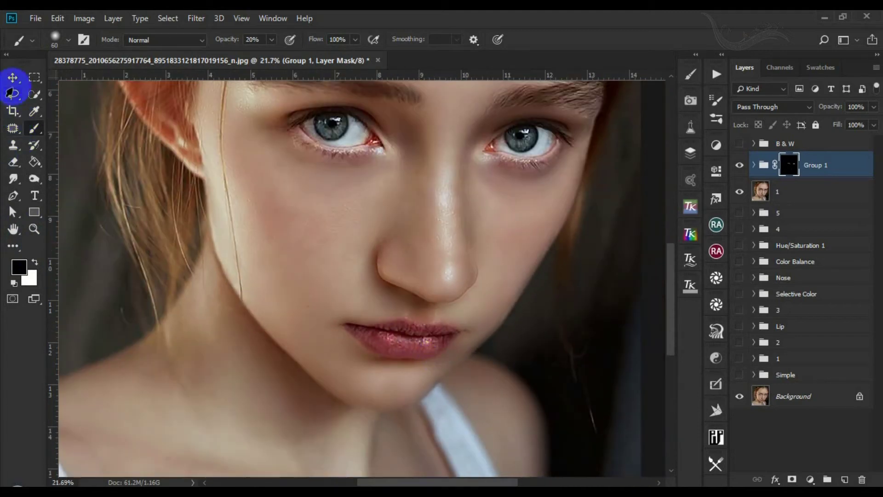
Step: Group the masked Group 1 together with layer 1, and name the new group Eyes
click(12, 77)
scroll(452, 266, down, 3)
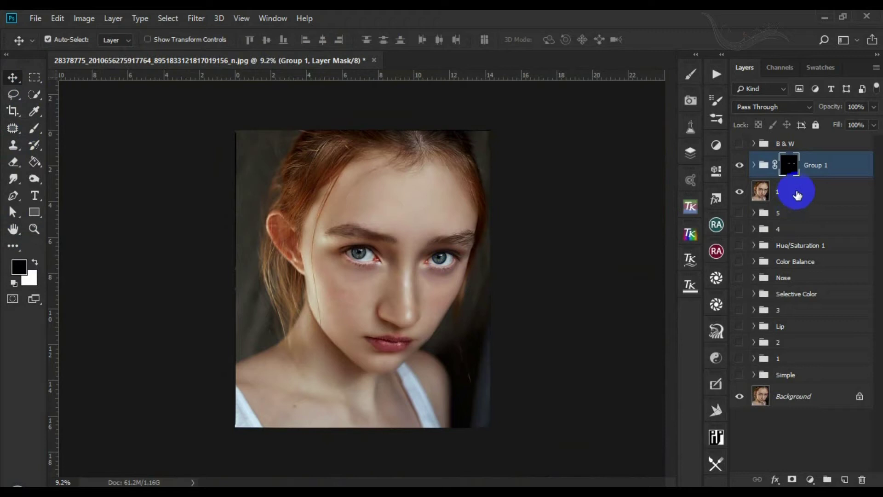
shift+click(805, 192)
key(ctrl+g)
double_click(787, 160)
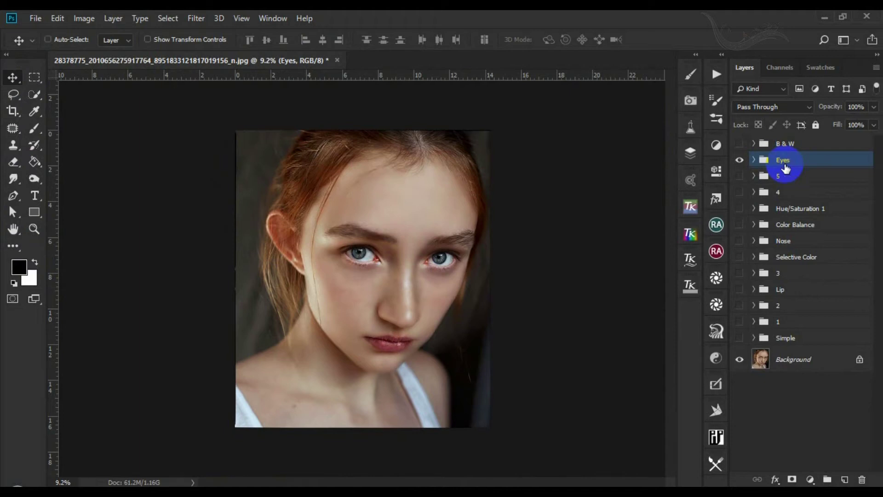
Step: Stamp the visible result into a new layer above the Eyes group and name it 1
key(ctrl+shift+alt+n)
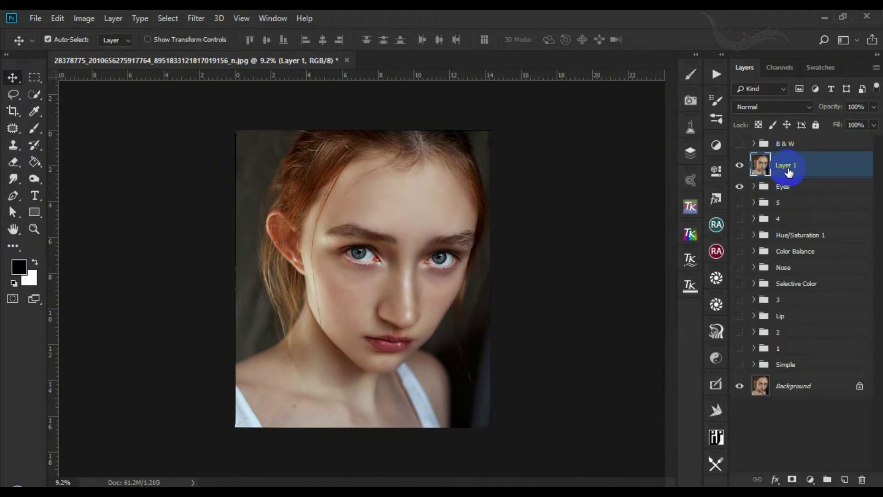
double_click(786, 166)
click(829, 167)
Step: Sharpen layer 1 above the Eyes group with Unsharp Mask at 75% amount, 3.5 pixels radius and threshold 0
scroll(482, 319, up, 3)
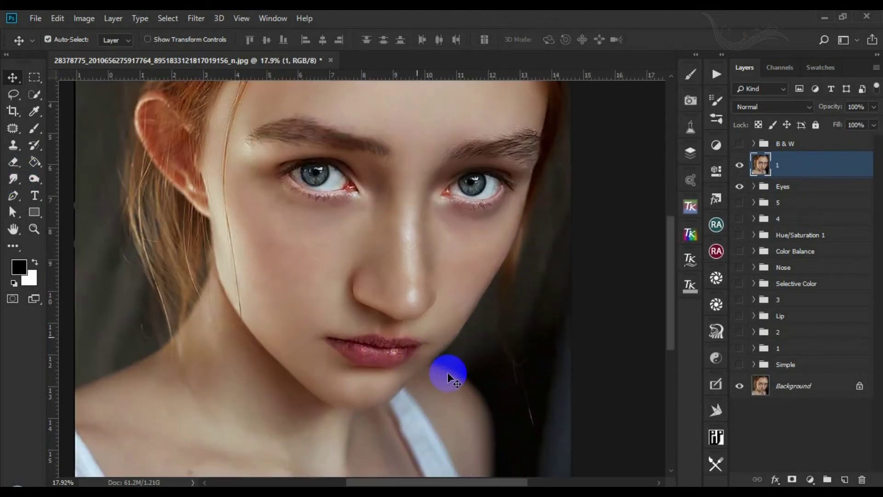
scroll(456, 376, down, 1)
scroll(391, 332, up, 3)
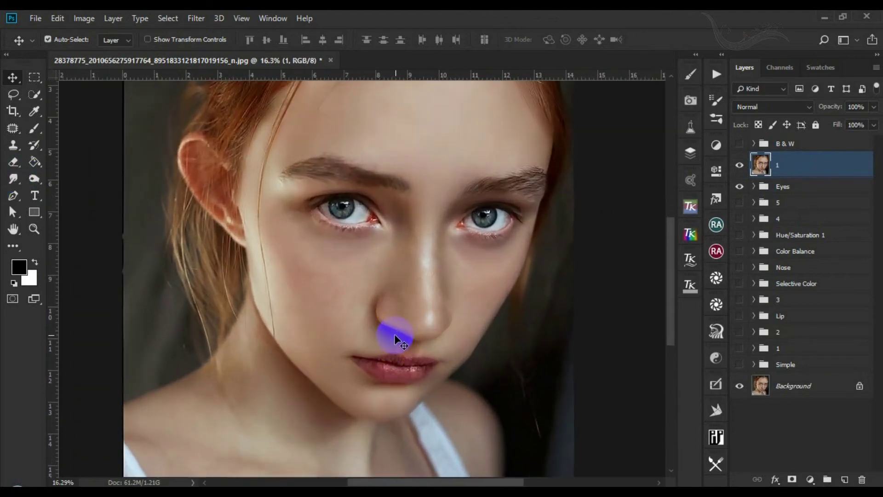
click(196, 19)
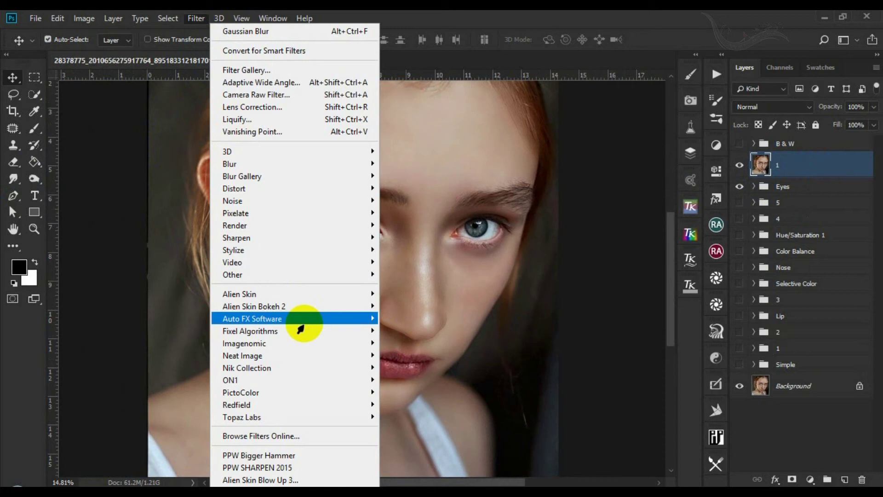
mouse_move(252, 238)
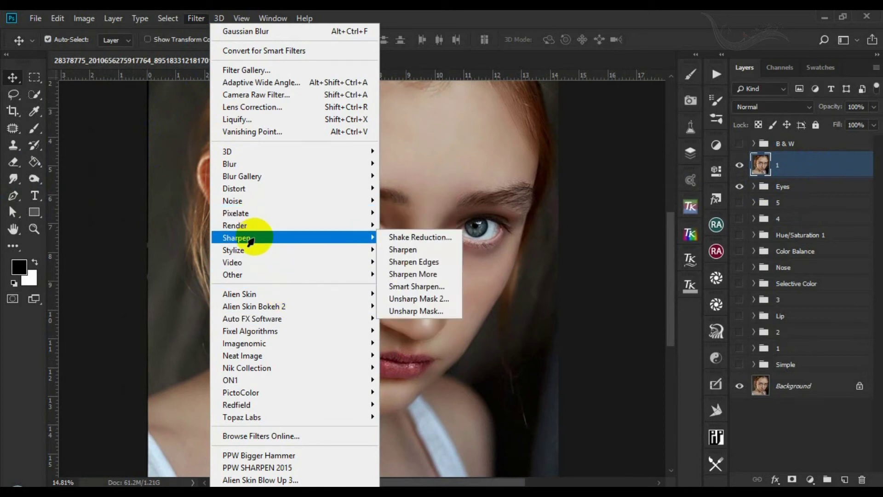
click(416, 310)
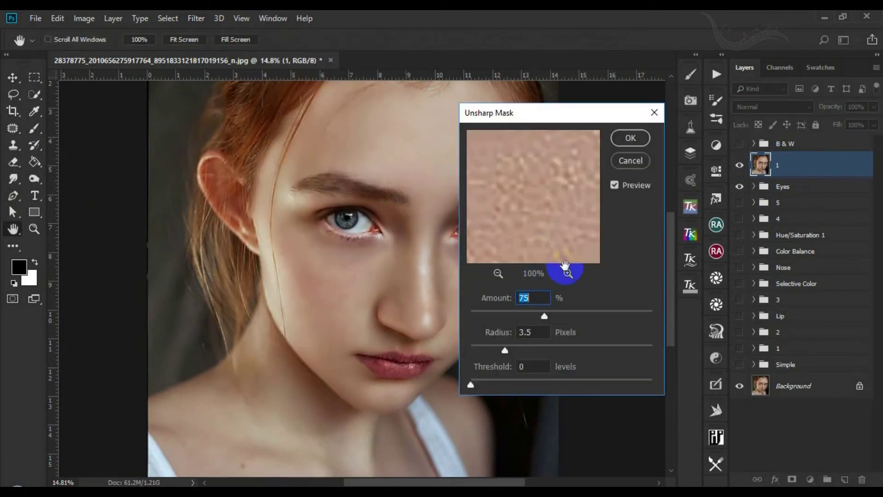
click(630, 138)
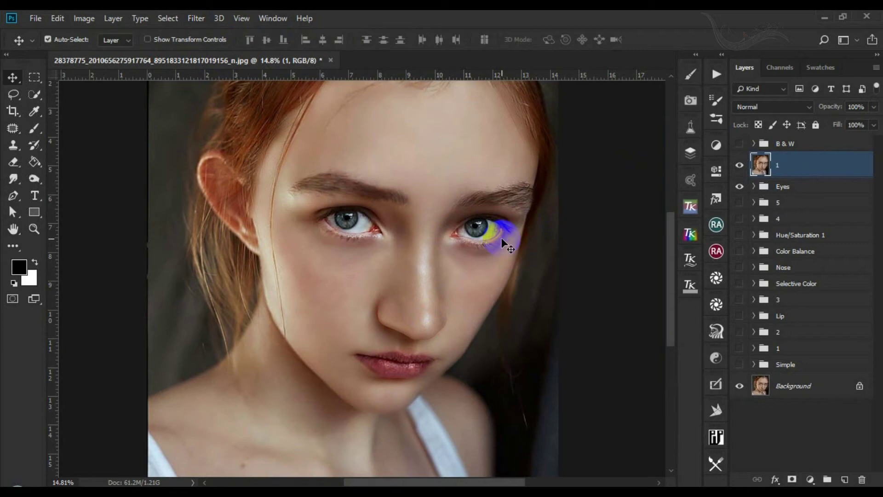
Step: Add a black mask to layer 1 and paint white at 20% brush opacity over the lashes and lower rims of both eyes
alt+click(790, 479)
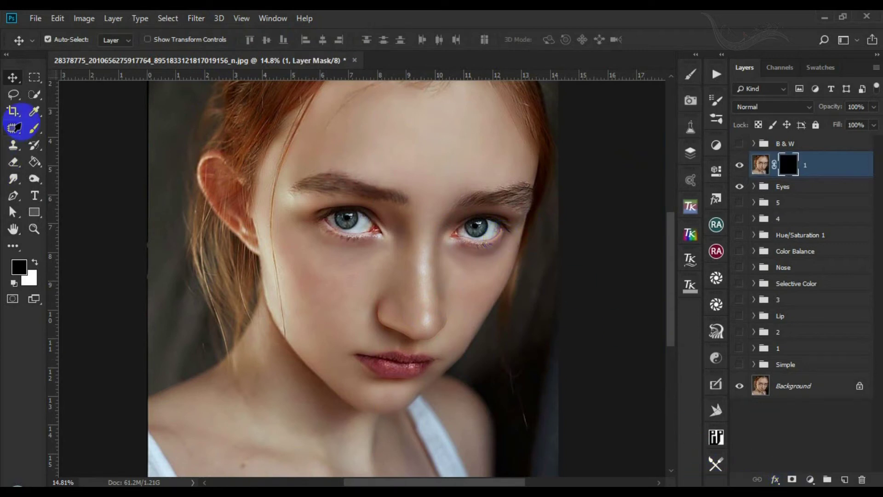
click(34, 128)
scroll(475, 229, up, 8)
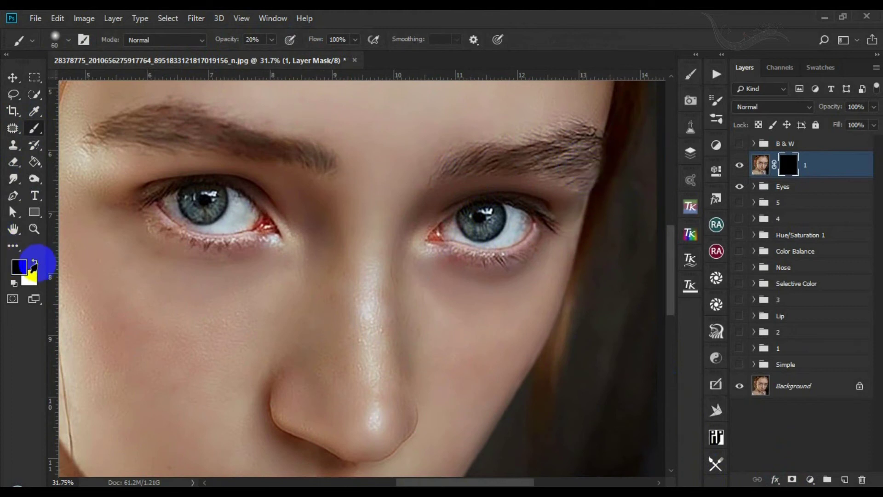
click(34, 265)
mouse_move(593, 179)
mouse_down()
mouse_move(578, 128)
mouse_move(507, 152)
mouse_move(291, 153)
mouse_move(103, 128)
mouse_move(164, 142)
mouse_move(255, 200)
mouse_move(152, 196)
mouse_move(248, 193)
mouse_move(251, 240)
mouse_up()
drag(191, 244, 225, 243)
mouse_move(464, 251)
mouse_down()
mouse_move(475, 262)
mouse_move(474, 205)
mouse_move(552, 219)
mouse_move(491, 197)
mouse_move(469, 211)
mouse_move(504, 201)
mouse_move(575, 211)
mouse_up()
Step: Stamp the visible result into a new layer above layer 1 and name it 2
click(814, 170)
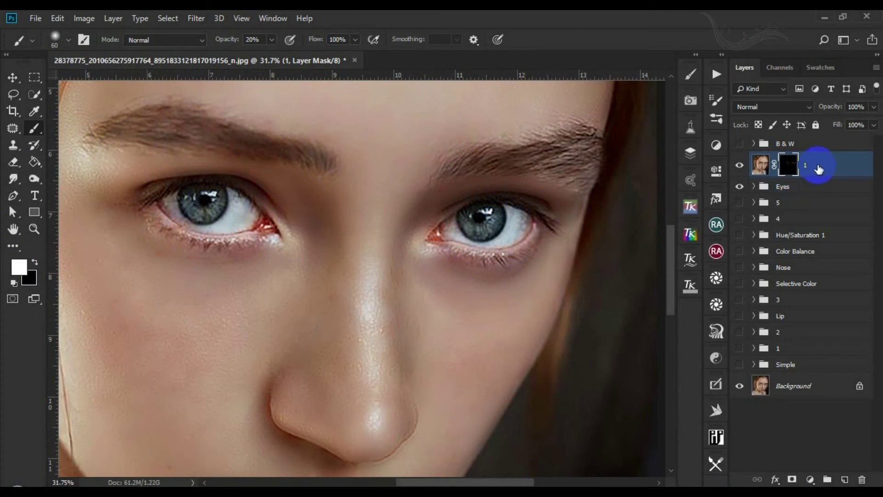
key(ctrl+shift+alt+e)
double_click(781, 164)
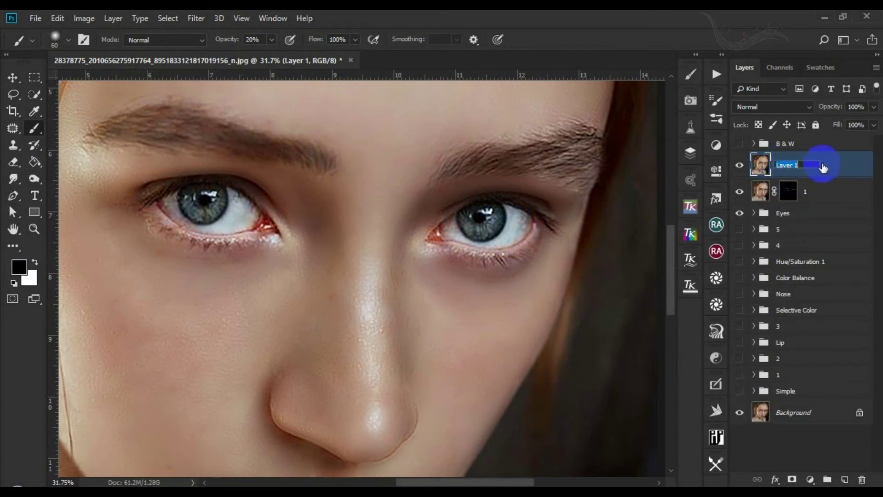
text(2)
key(Return)
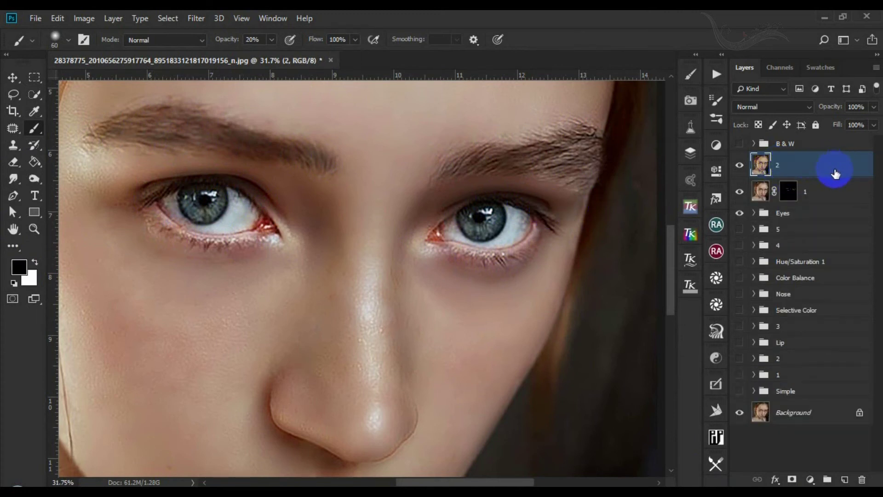
key(ctrl+0)
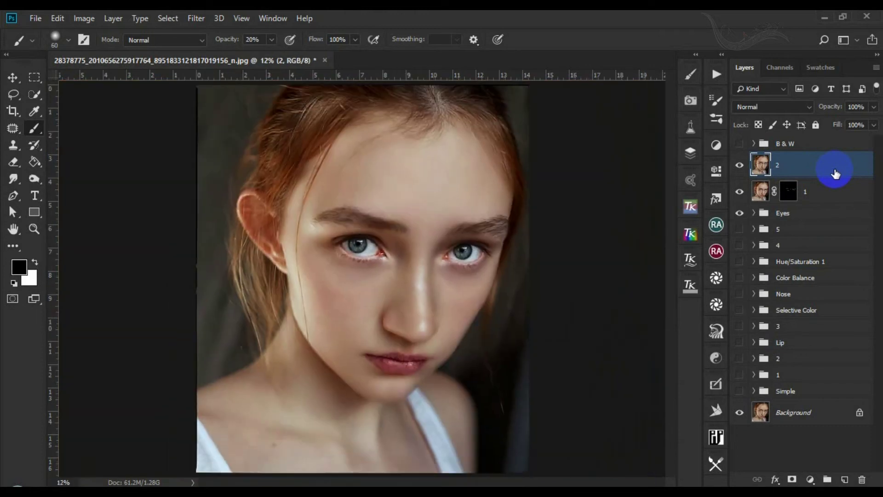
Step: Apply Reduce Noise to layer 2 with strength 7, preserve details 50%, reduce color noise 30% and sharpen details 15%
click(13, 76)
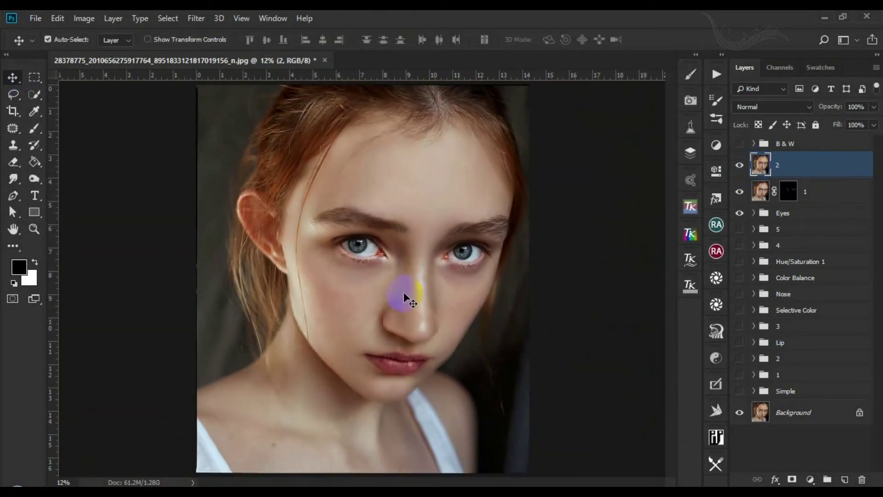
click(196, 18)
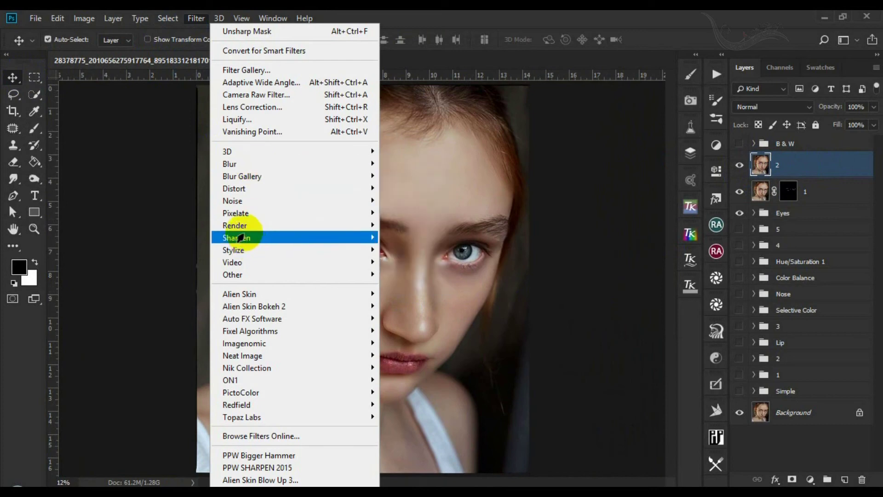
click(423, 258)
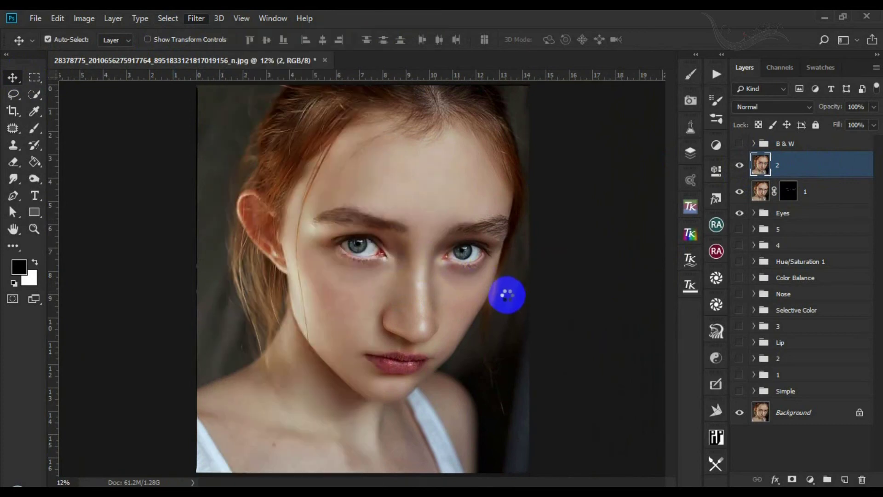
click(267, 455)
click(266, 455)
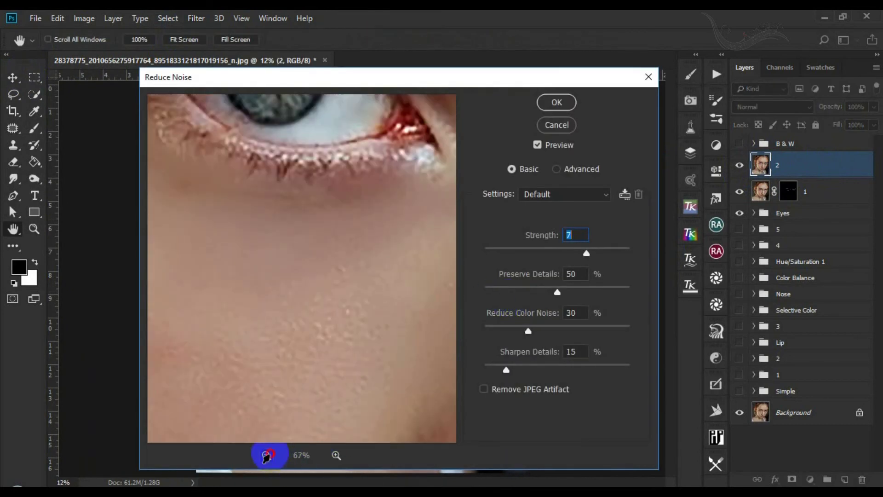
click(266, 455)
click(266, 454)
click(267, 454)
click(266, 455)
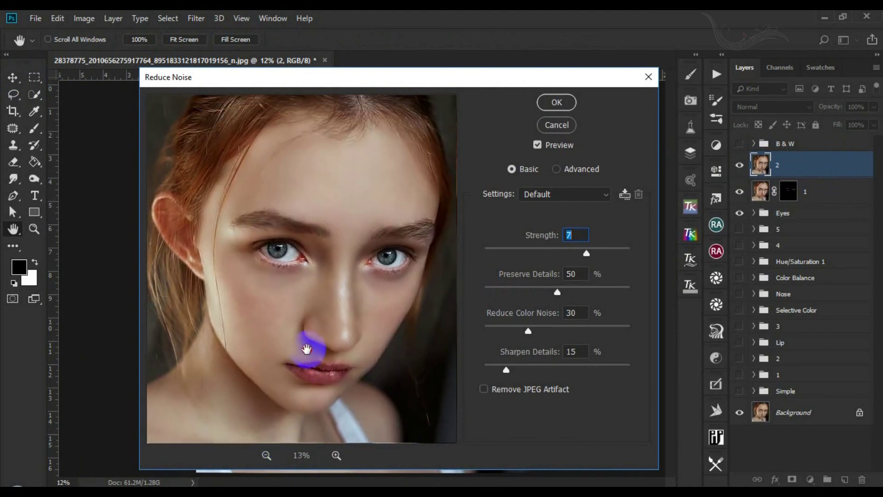
click(556, 102)
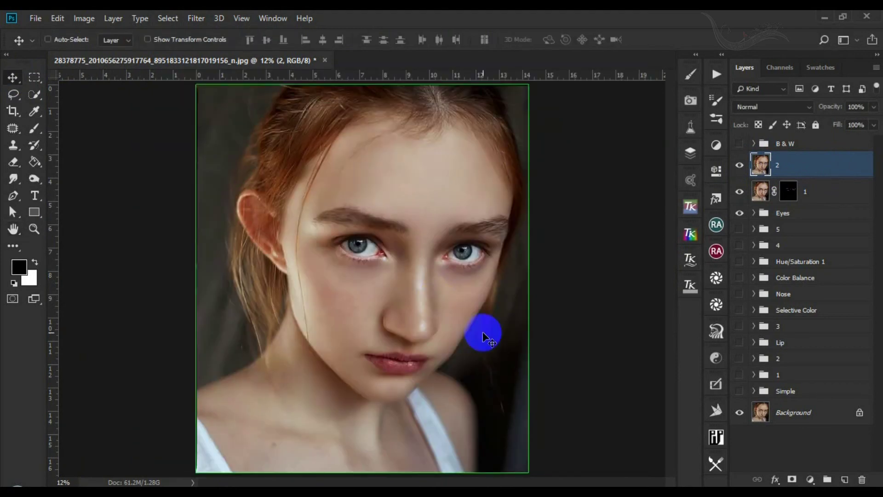
scroll(483, 335, up, 1)
click(196, 17)
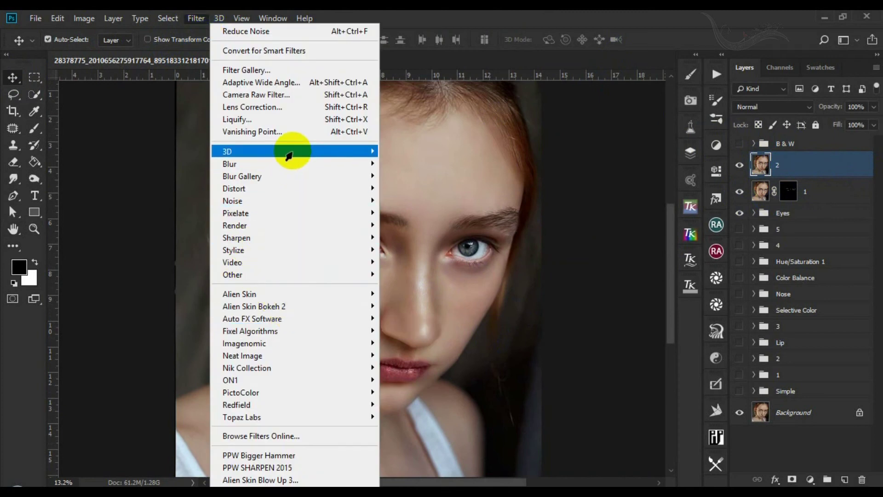
mouse_move(261, 266)
click(866, 146)
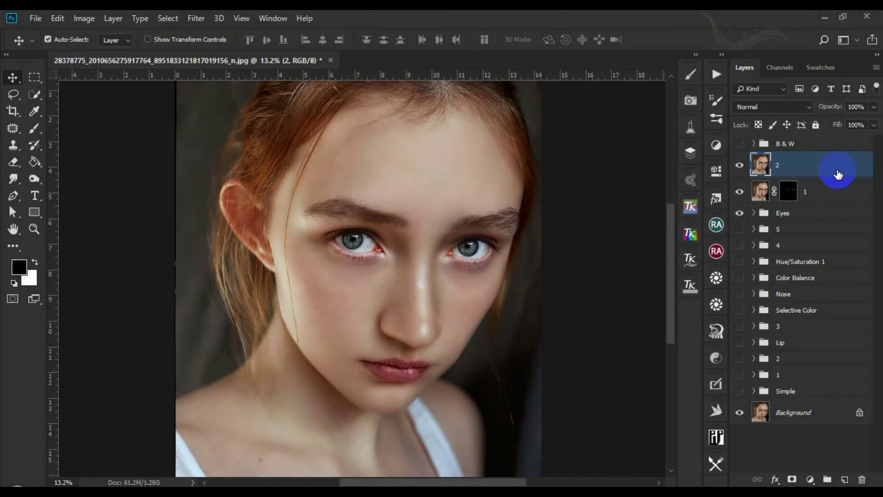
Step: Apply the Diffuse filter to layer 2 in Anisotropic mode
click(196, 18)
mouse_move(355, 250)
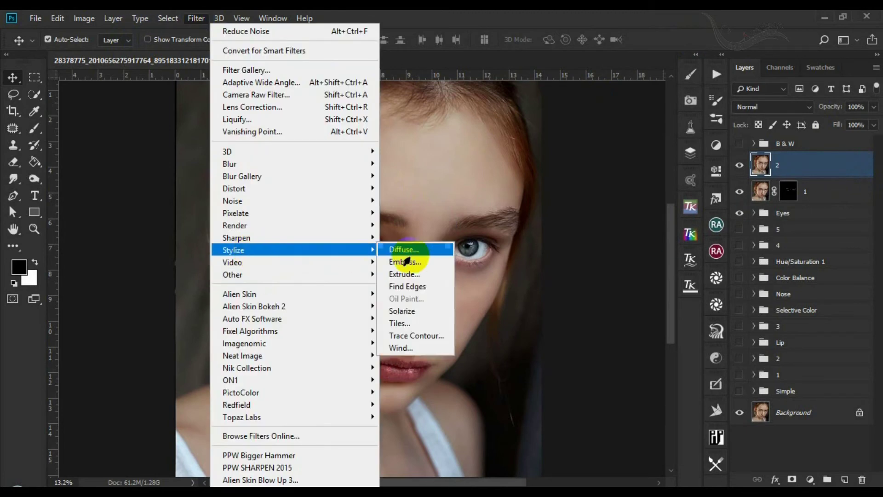
click(425, 254)
drag(442, 63, 411, 147)
click(478, 179)
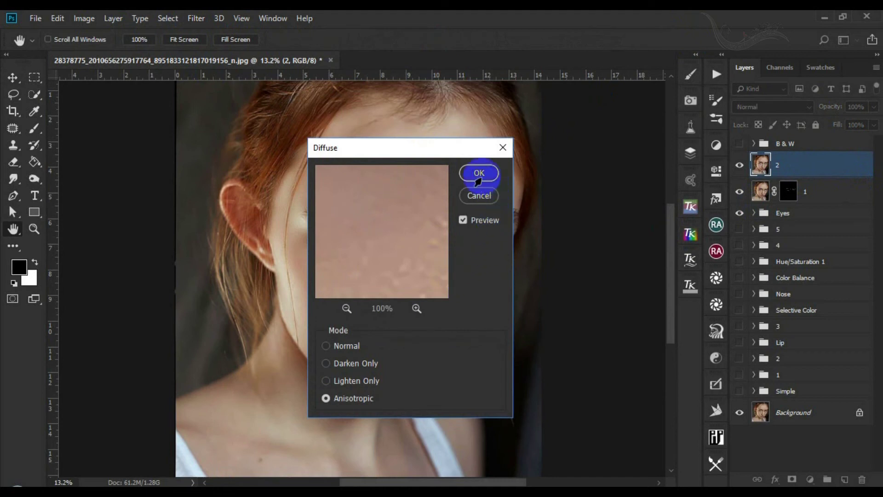
click(513, 332)
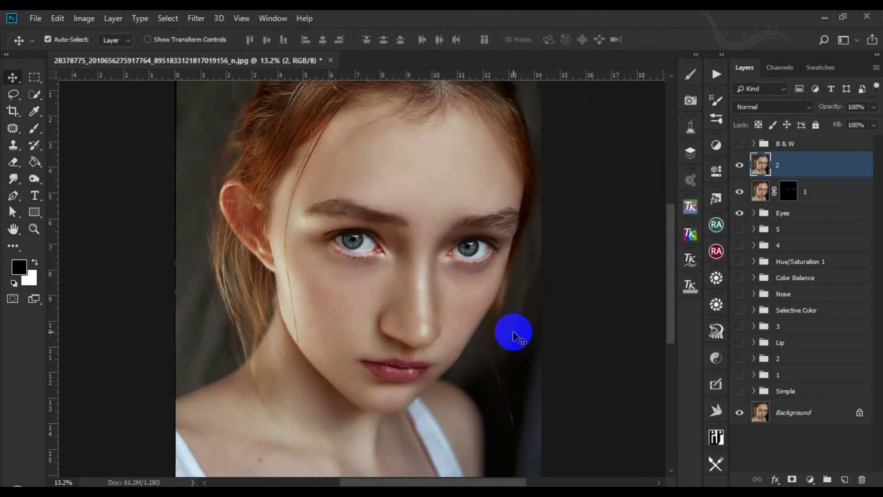
Step: Stamp the visible result into a new layer named 3 above layer 2 and desaturate it
key(ctrl+shift+alt+e)
double_click(815, 164)
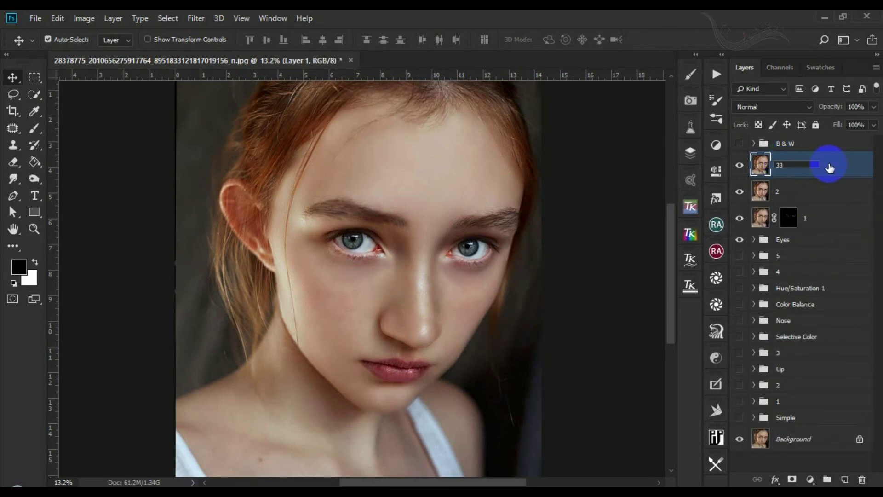
key(ctrl+shift+u)
Step: Convert the desaturated layer 3 to a smart object and set its blend mode to Linear Light
right_click(786, 172)
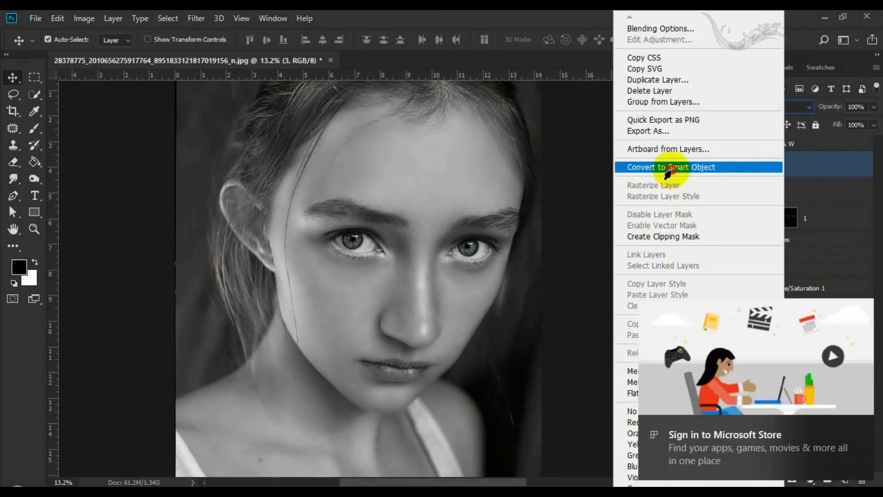
click(607, 166)
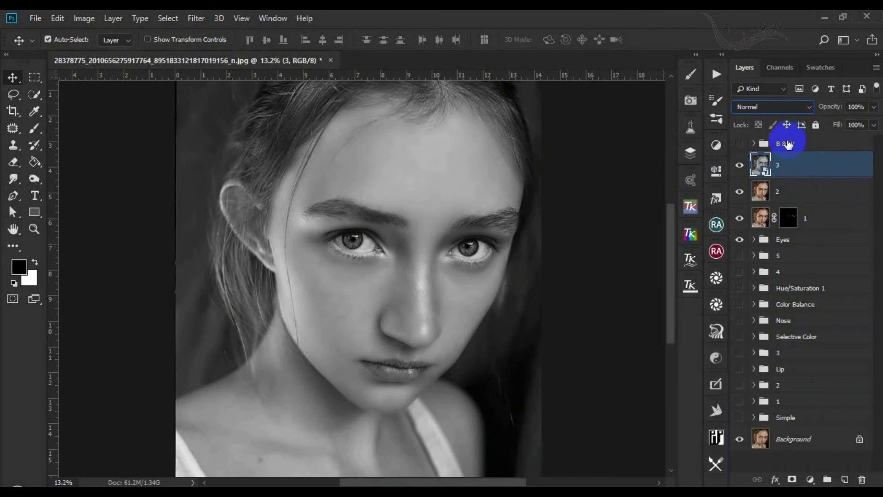
click(773, 107)
click(758, 300)
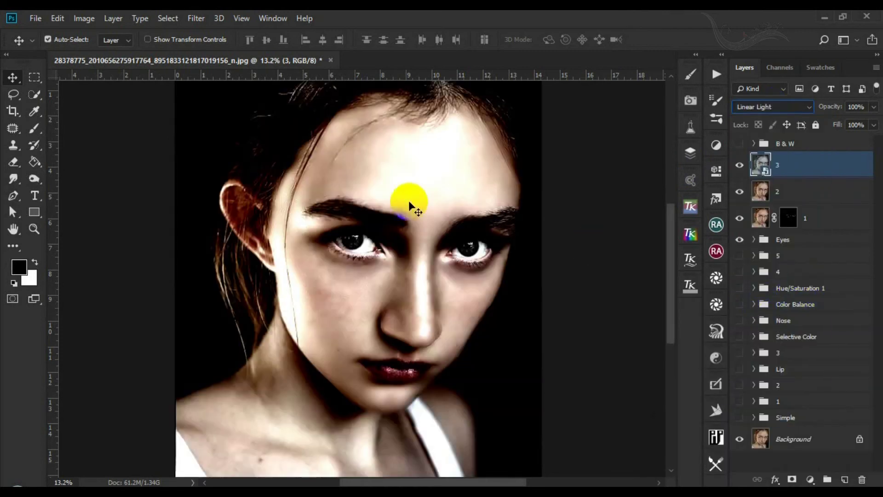
Step: Apply a High Pass filter with a 3.5 pixel radius to layer 3 and collapse its smart filter list
click(196, 18)
mouse_move(256, 275)
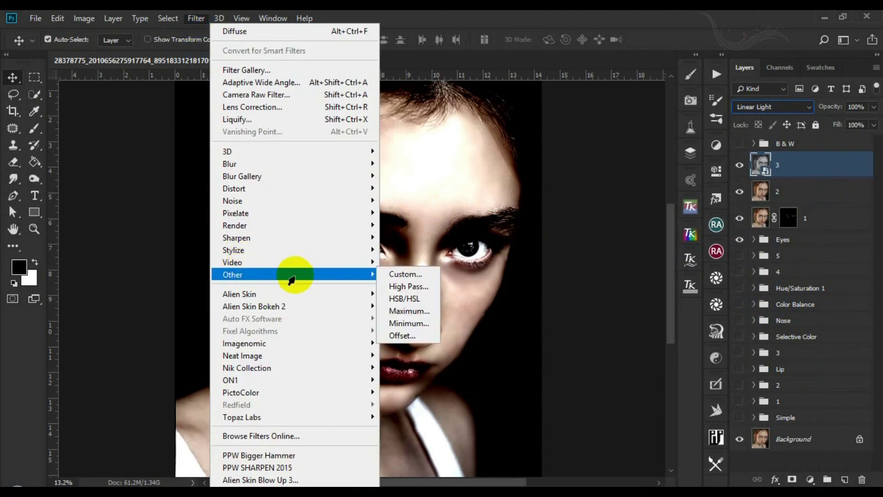
click(395, 286)
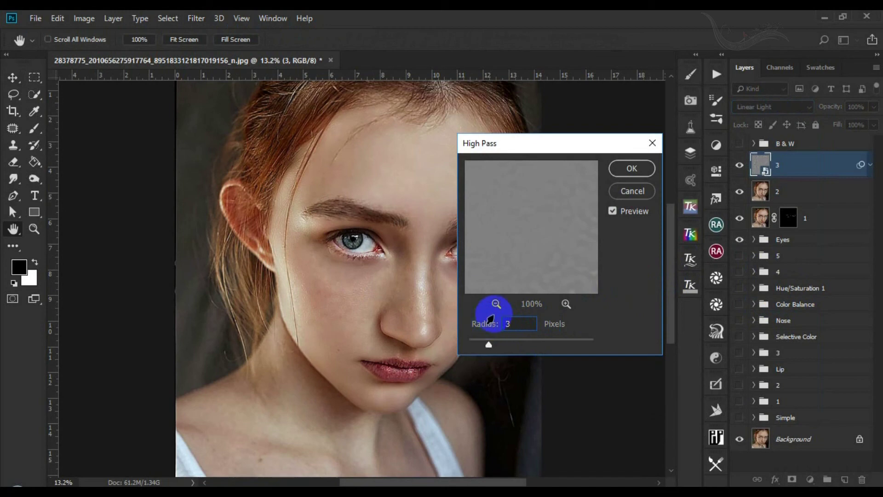
key(ctrl+plus)
key(ctrl+plus)
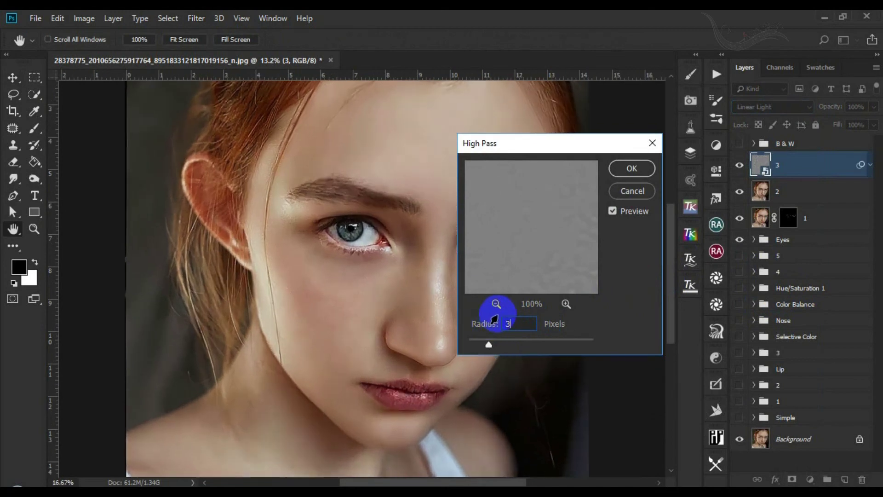
drag(395, 271, 272, 244)
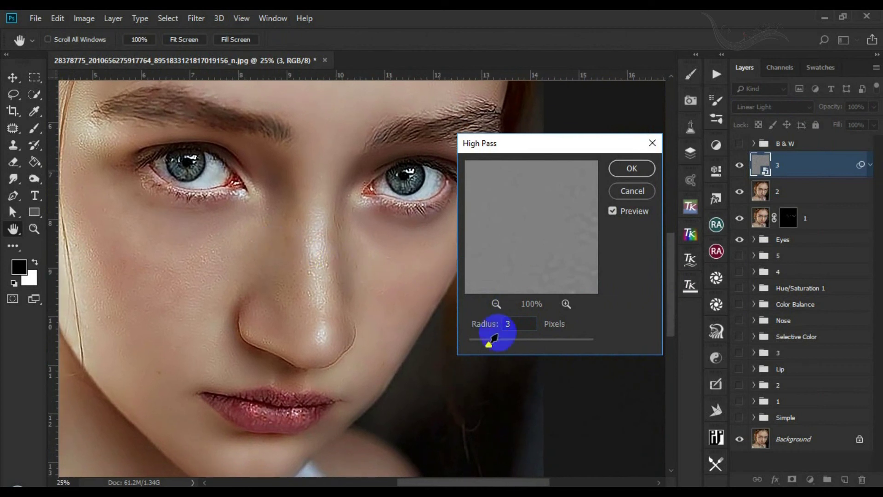
click(522, 324)
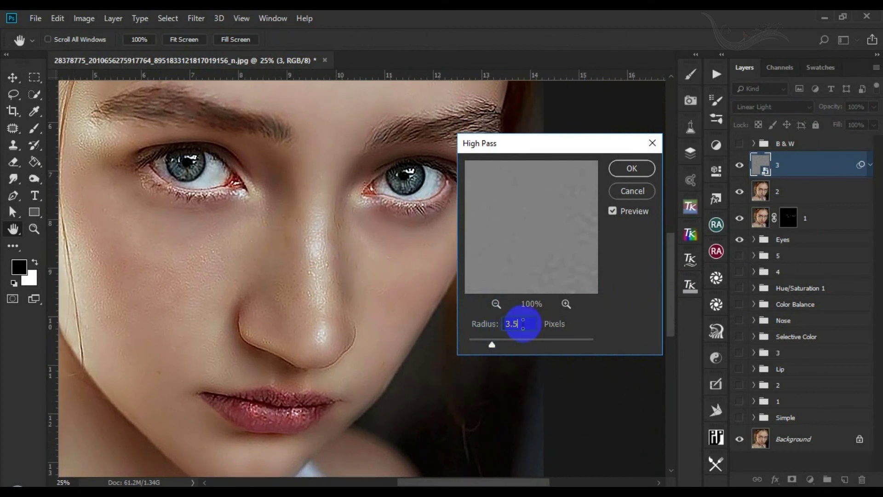
click(633, 169)
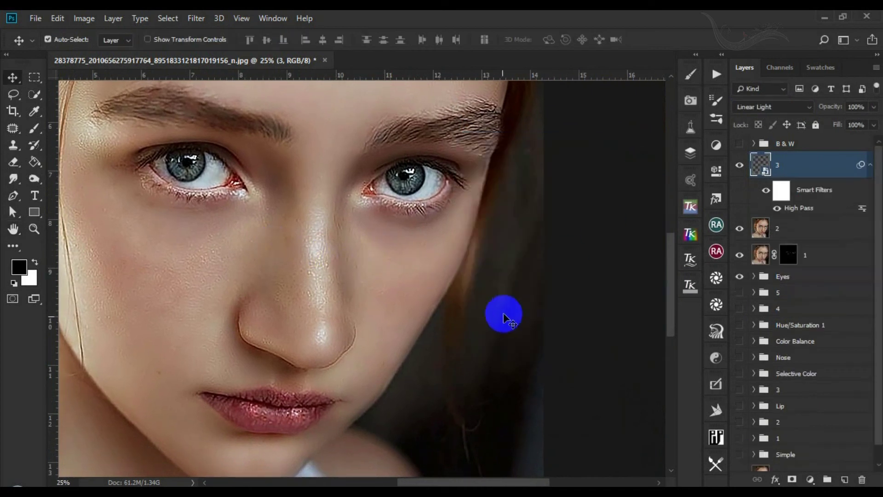
key(ctrl+0)
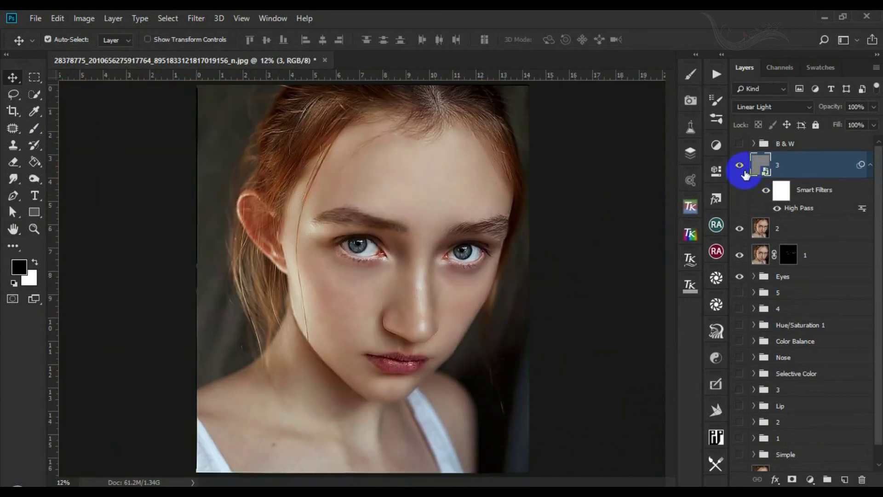
click(868, 165)
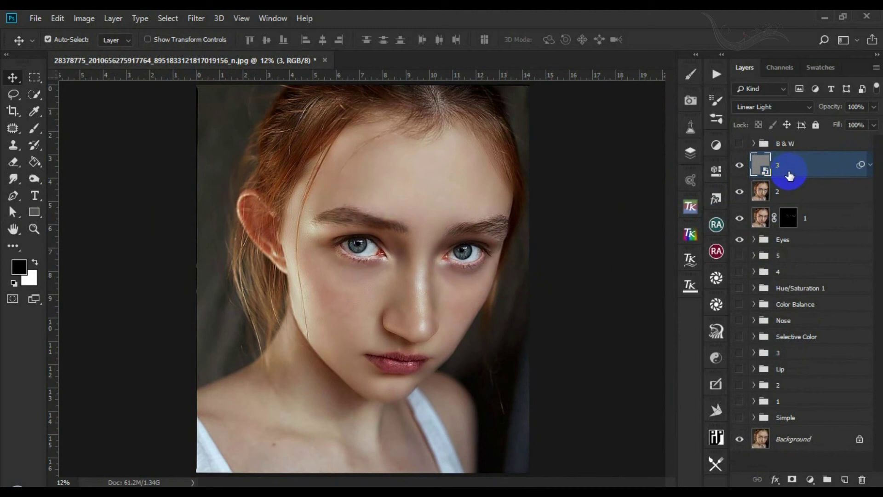
Step: Stamp the visible result into a new layer above layer 3 and name it 4
key(ctrl+alt+shift+e)
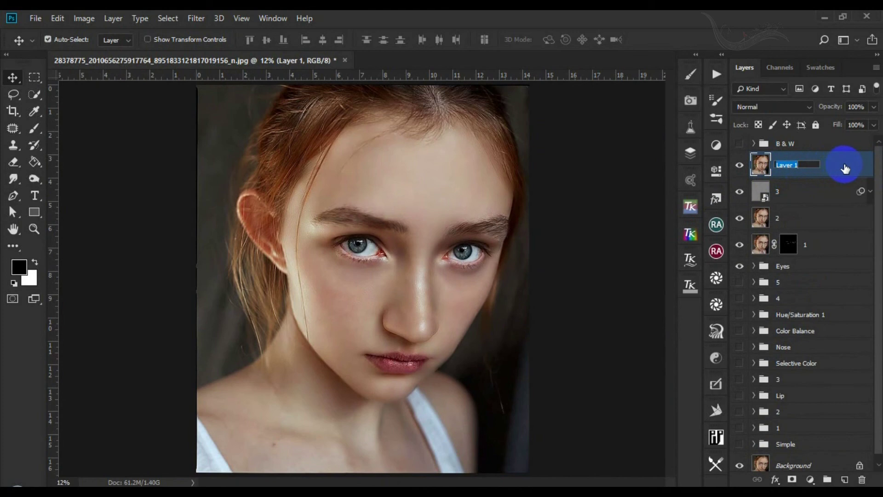
scroll(401, 356, up, 5)
scroll(420, 285, up, 3)
scroll(421, 286, down, 3)
scroll(421, 286, down, 3)
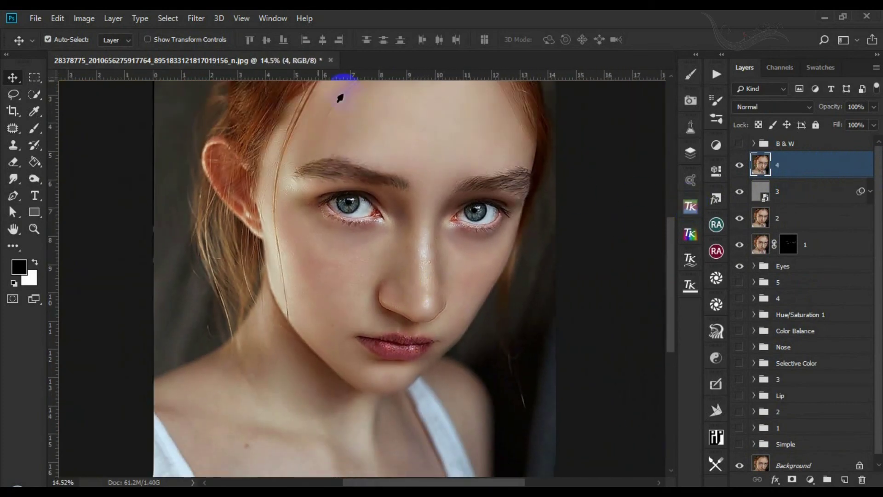
Step: Apply the GREYCstoration noise filter to layer 4 with a strength of 111, keeping the other preset values
click(195, 18)
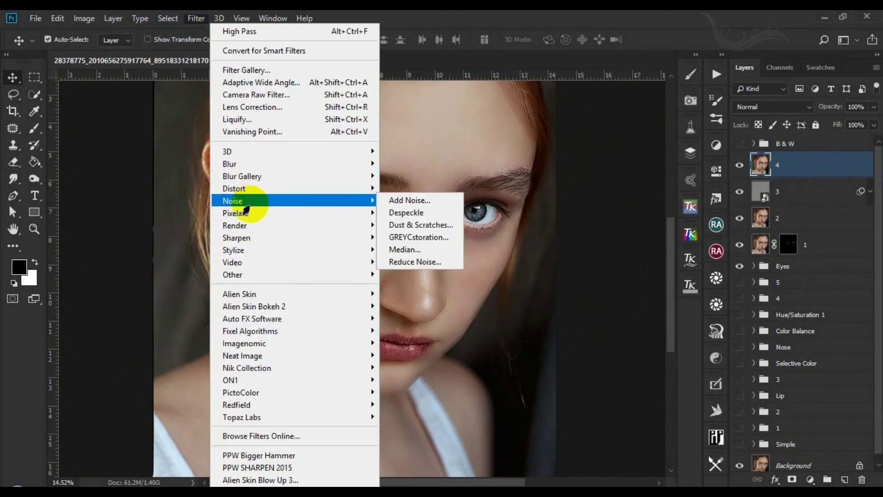
mouse_move(236, 203)
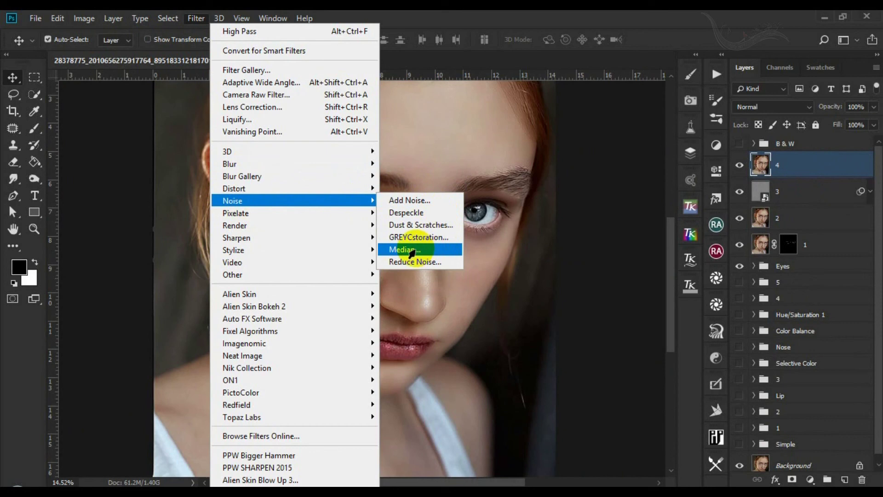
click(405, 237)
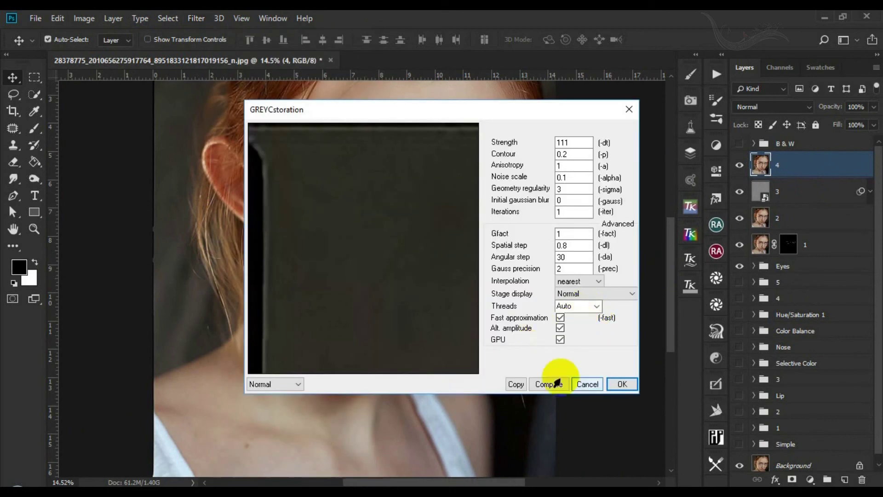
click(622, 383)
scroll(807, 170, down, 1)
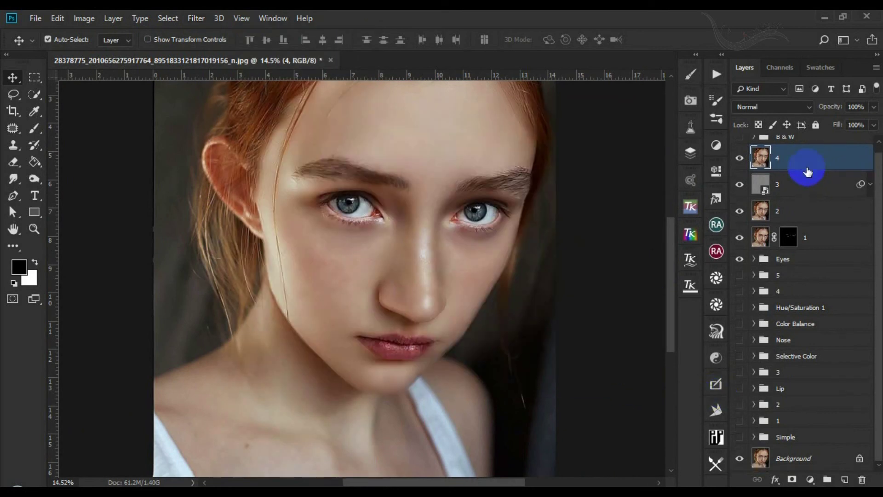
scroll(465, 262, down, 4)
scroll(465, 262, up, 3)
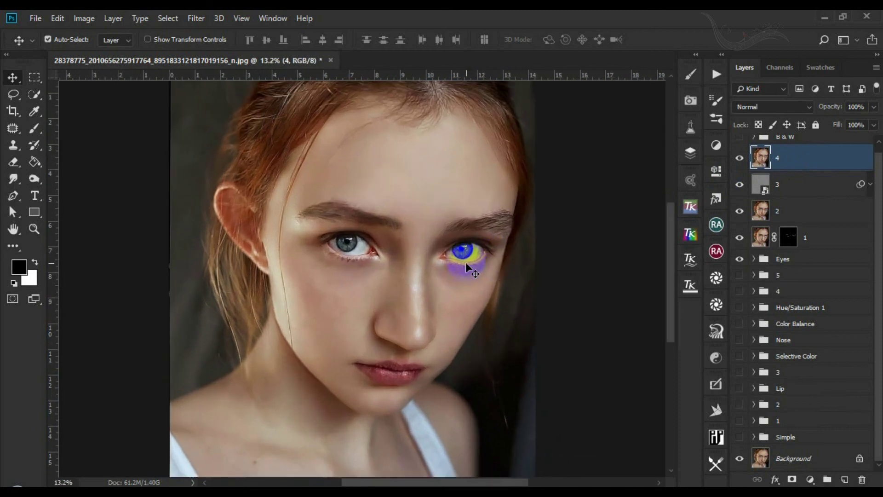
Step: Crop the portrait to cut away the chest area below the shoulders and a narrow strip along the photo's left edge
key(c)
scroll(394, 290, down, 1)
drag(362, 440, 364, 413)
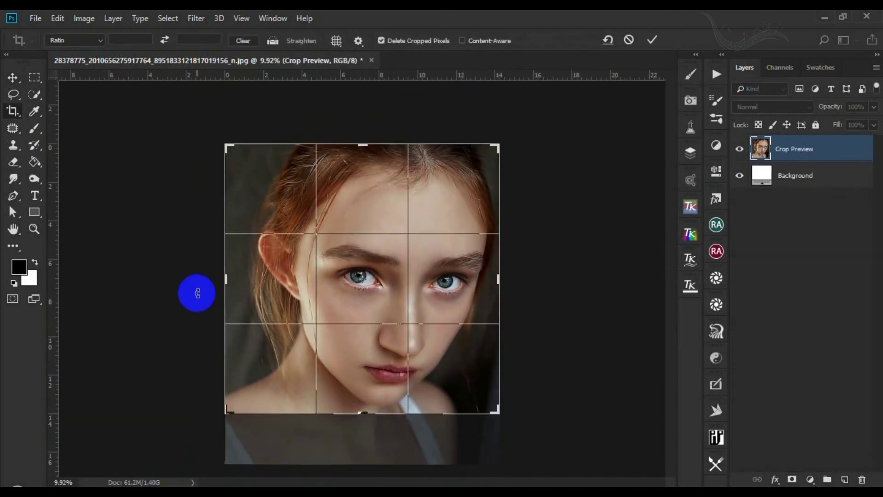
drag(224, 282, 234, 282)
click(652, 39)
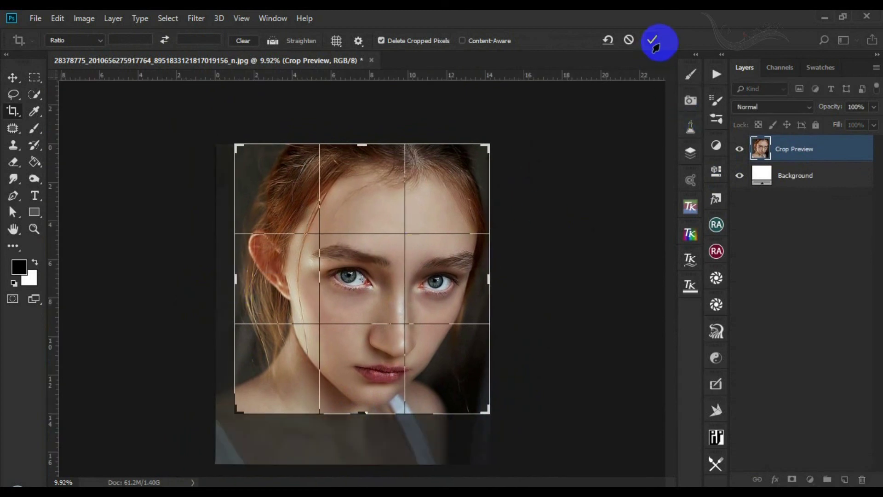
key(v)
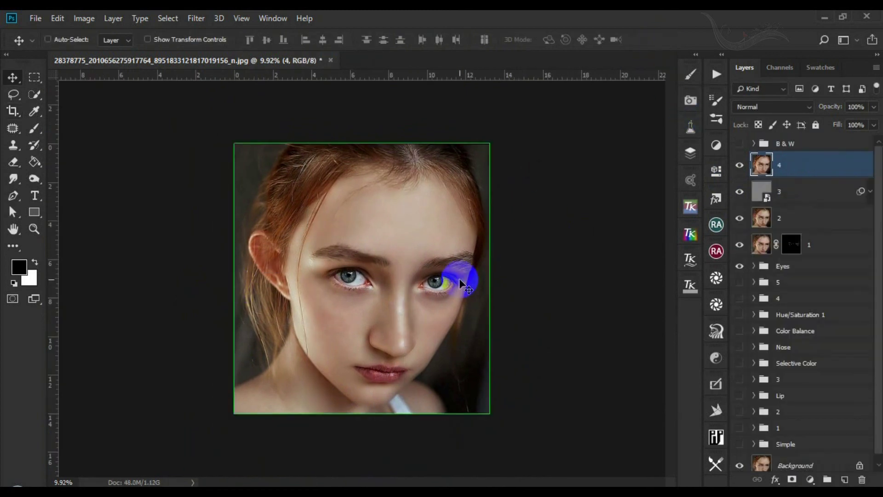
Step: Group layers 1 to 4 into a group named Done and assign the group a color label
scroll(459, 279, up, 2)
click(839, 249)
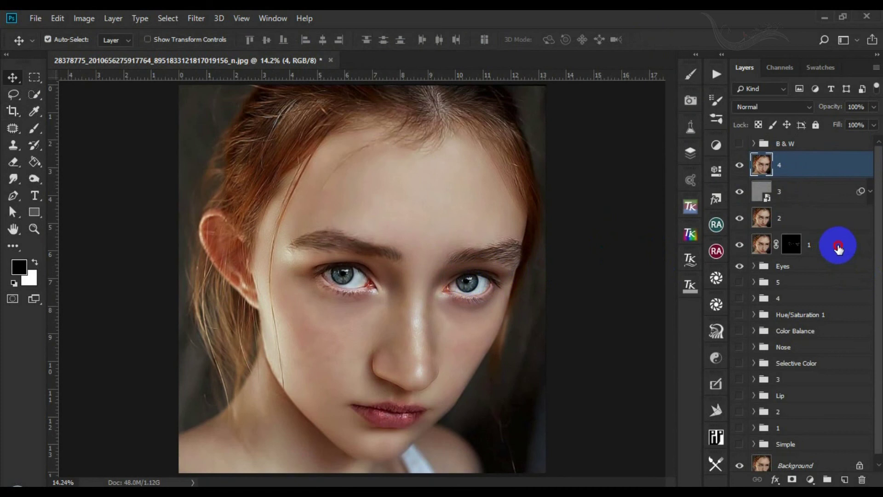
key(ctrl+g)
double_click(788, 161)
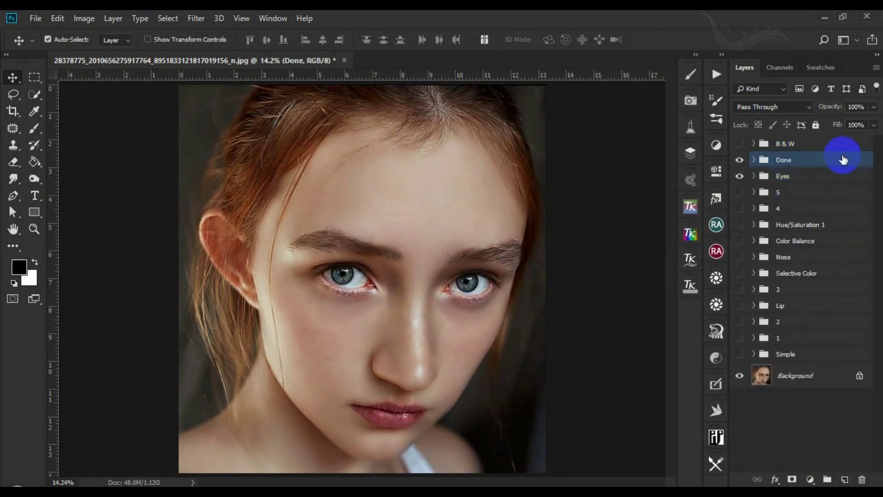
right_click(808, 161)
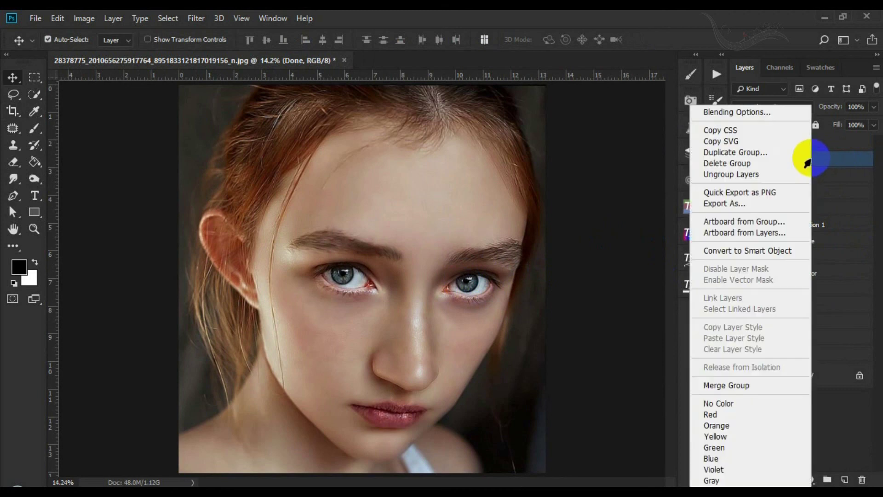
click(718, 447)
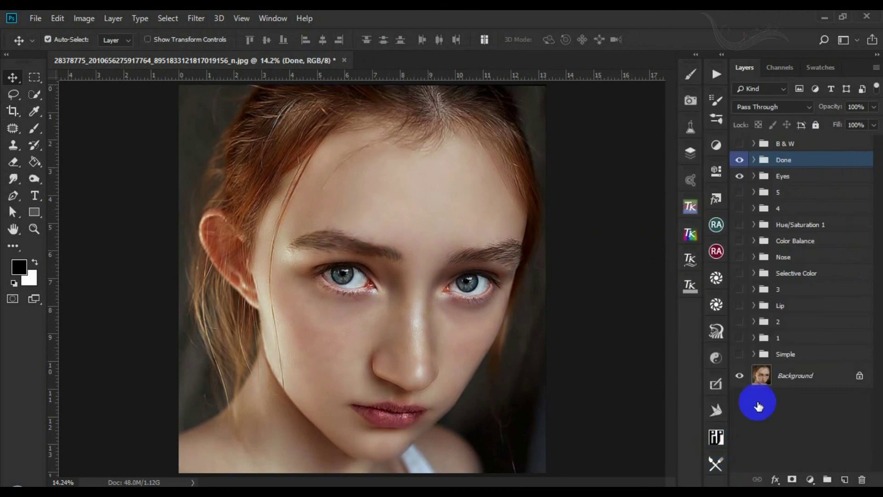